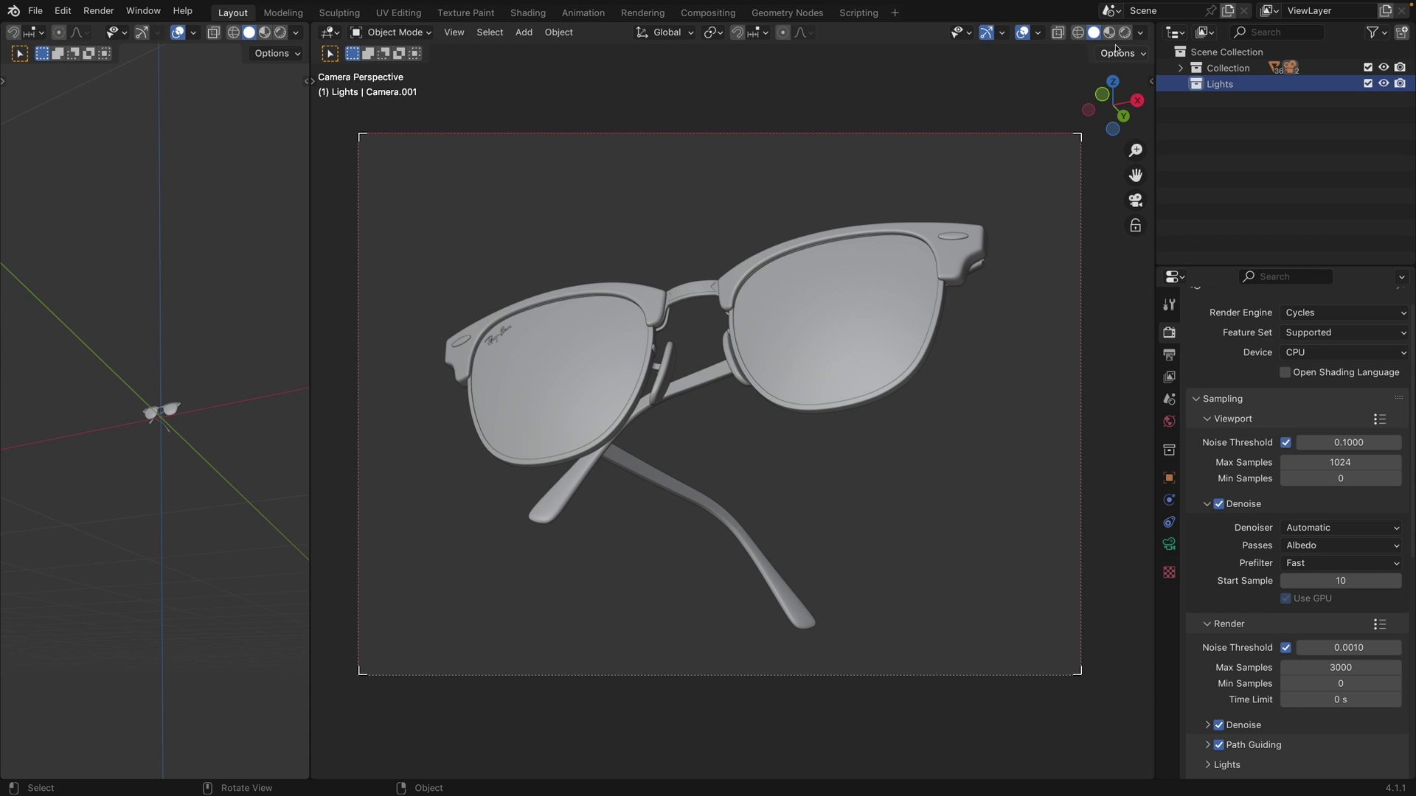
# Switch viewport lighting to Flat, back to Studio, then view the scene in Rendered shading.
pyautogui.click(1140, 34)
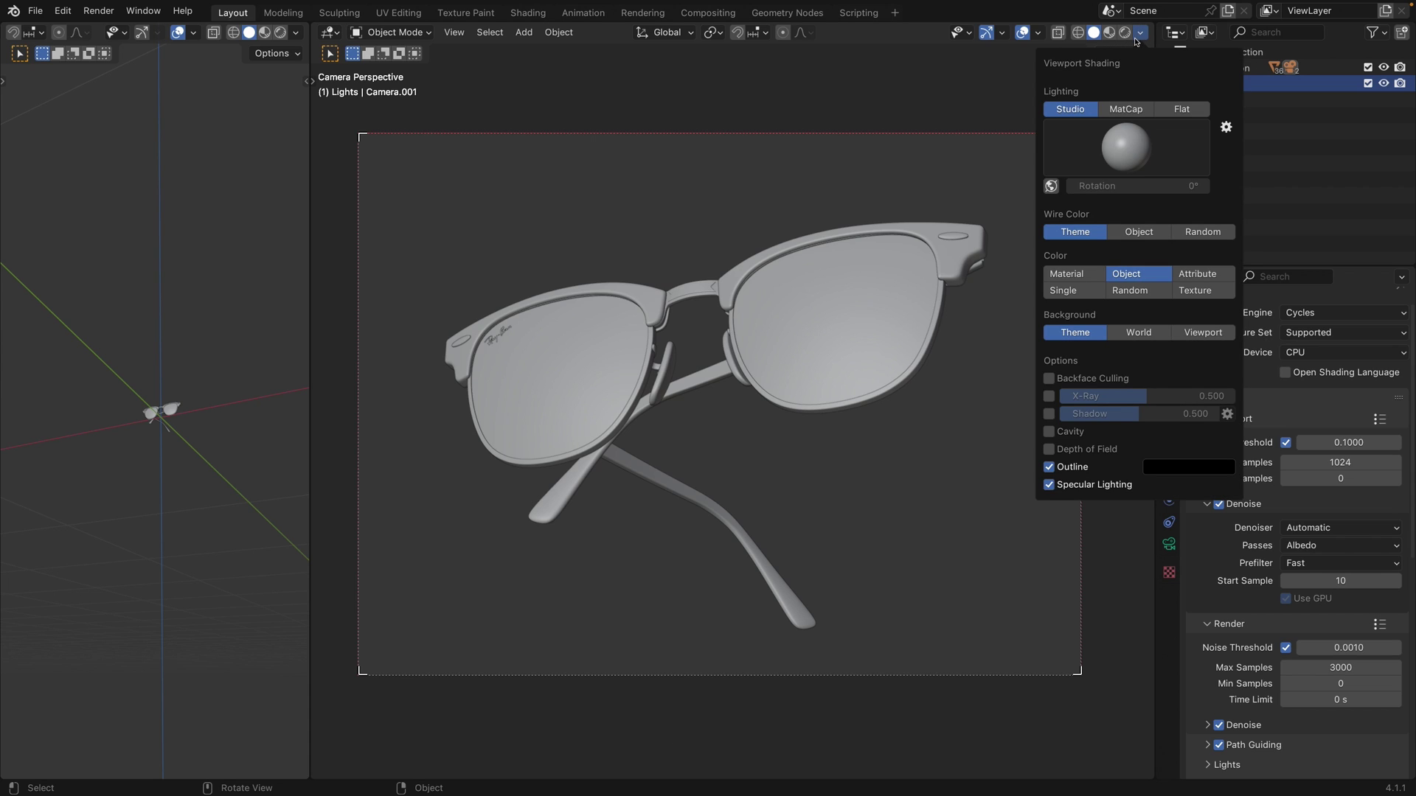
pyautogui.click(1183, 112)
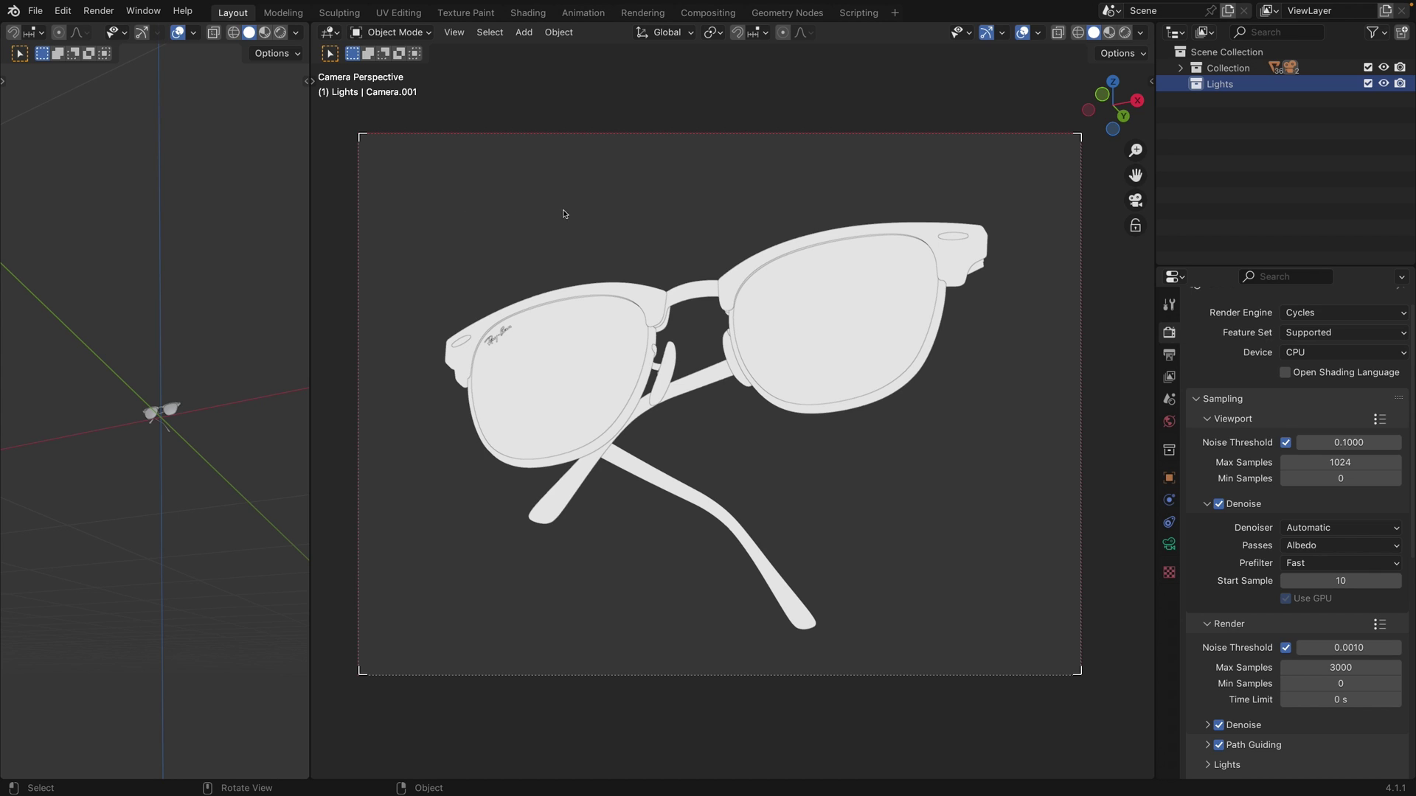
pyautogui.click(1141, 35)
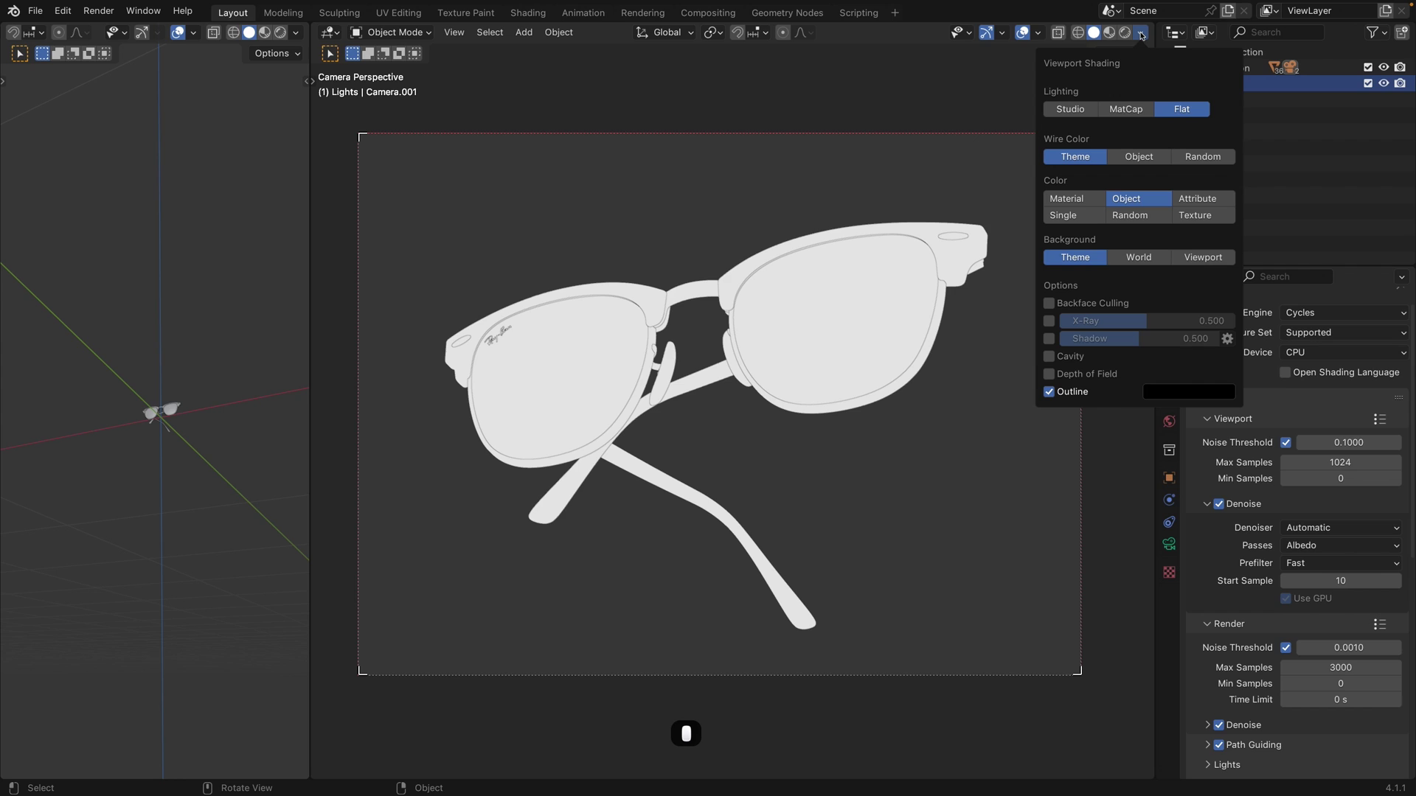
pyautogui.click(1065, 110)
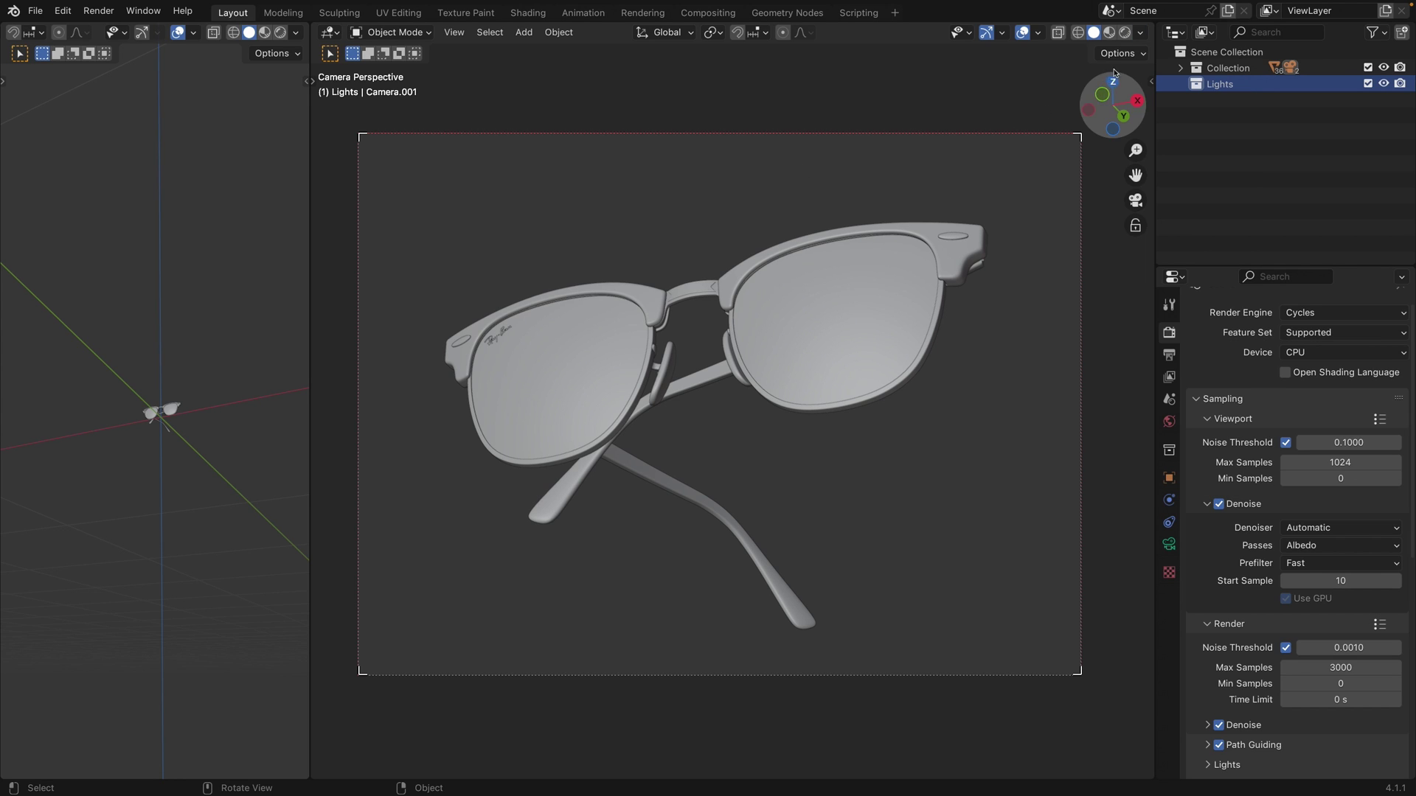
pyautogui.click(1124, 33)
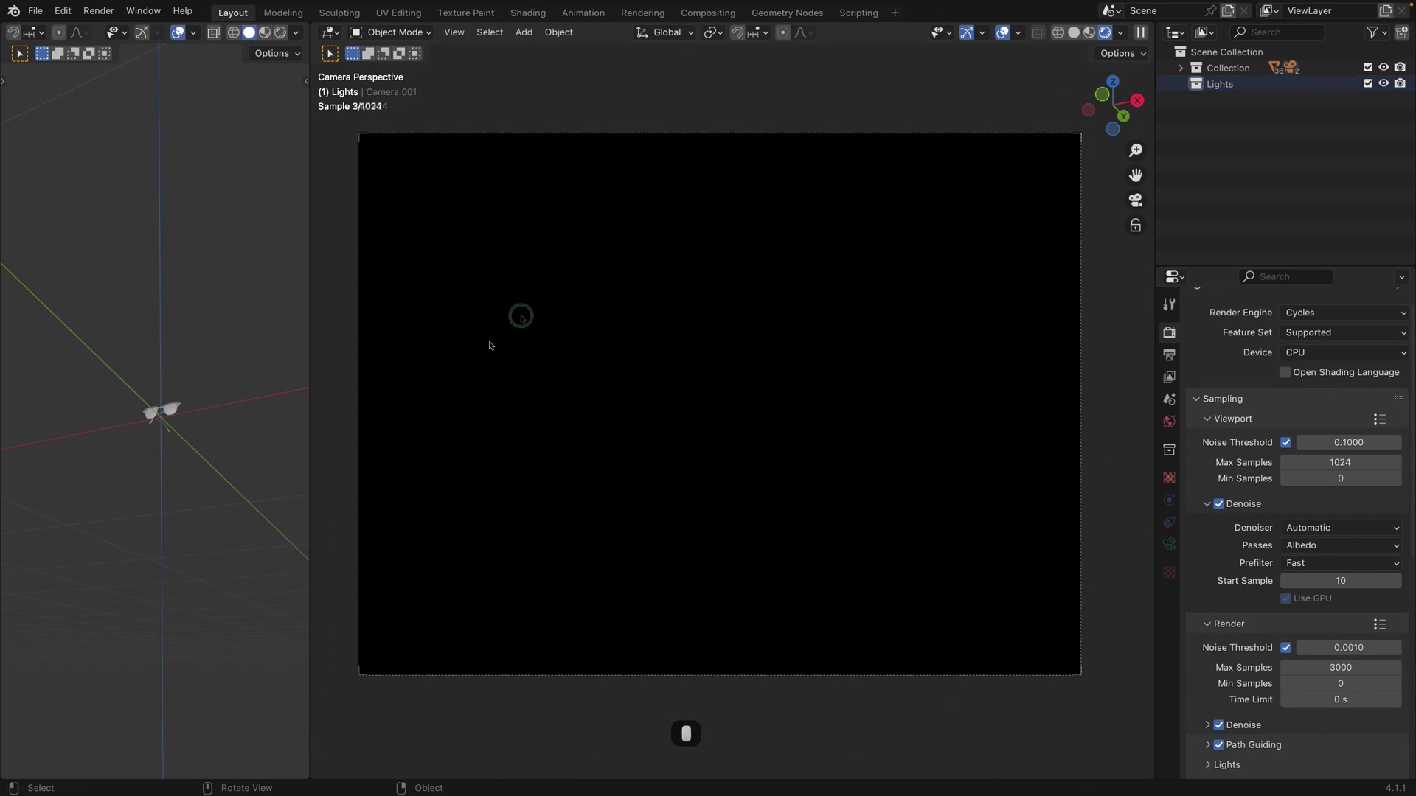
# Add a 7 W area light aimed at the sunglasses.
pyautogui.rightClick(489, 342)
pyautogui.moveTo(490, 342)
pyautogui.click(582, 343)
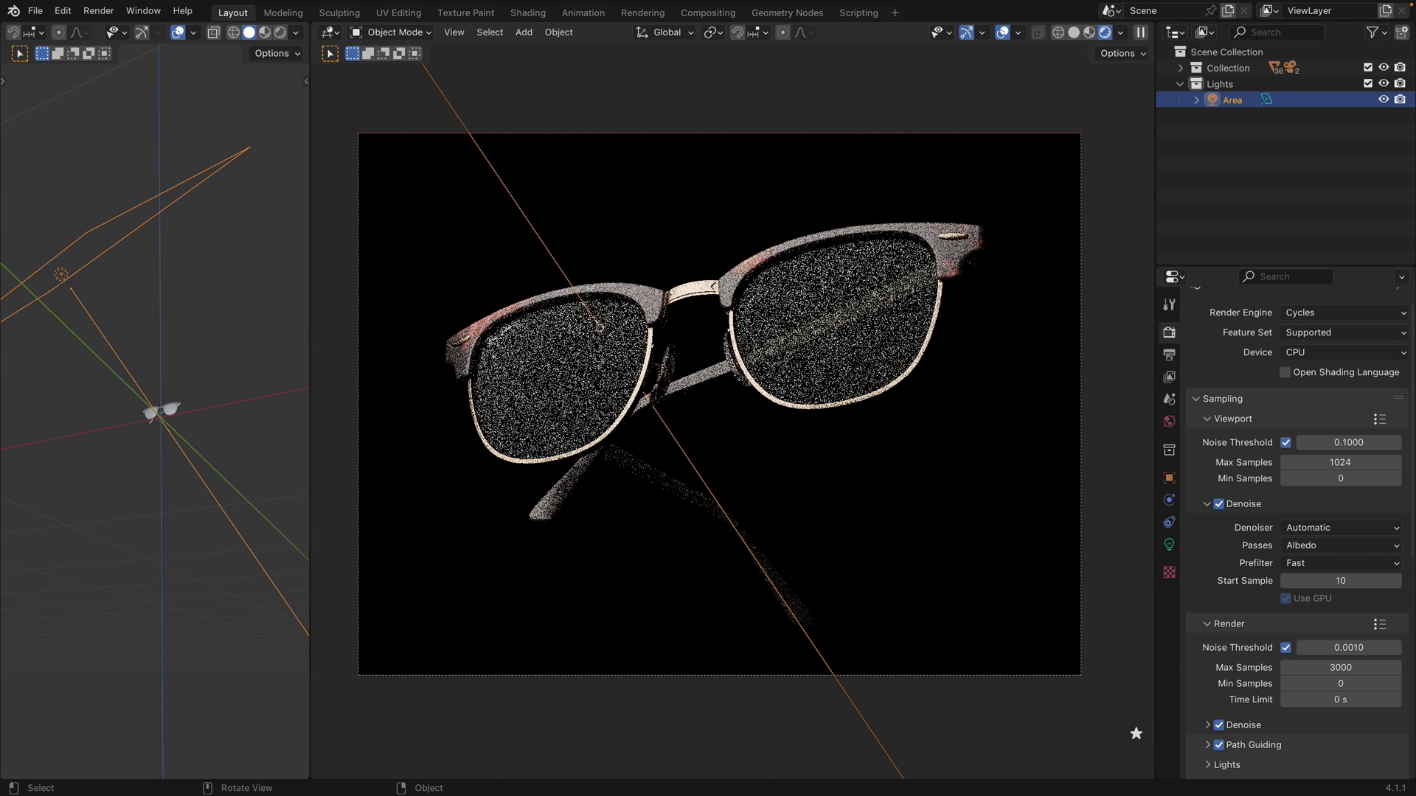
pyautogui.click(600, 331)
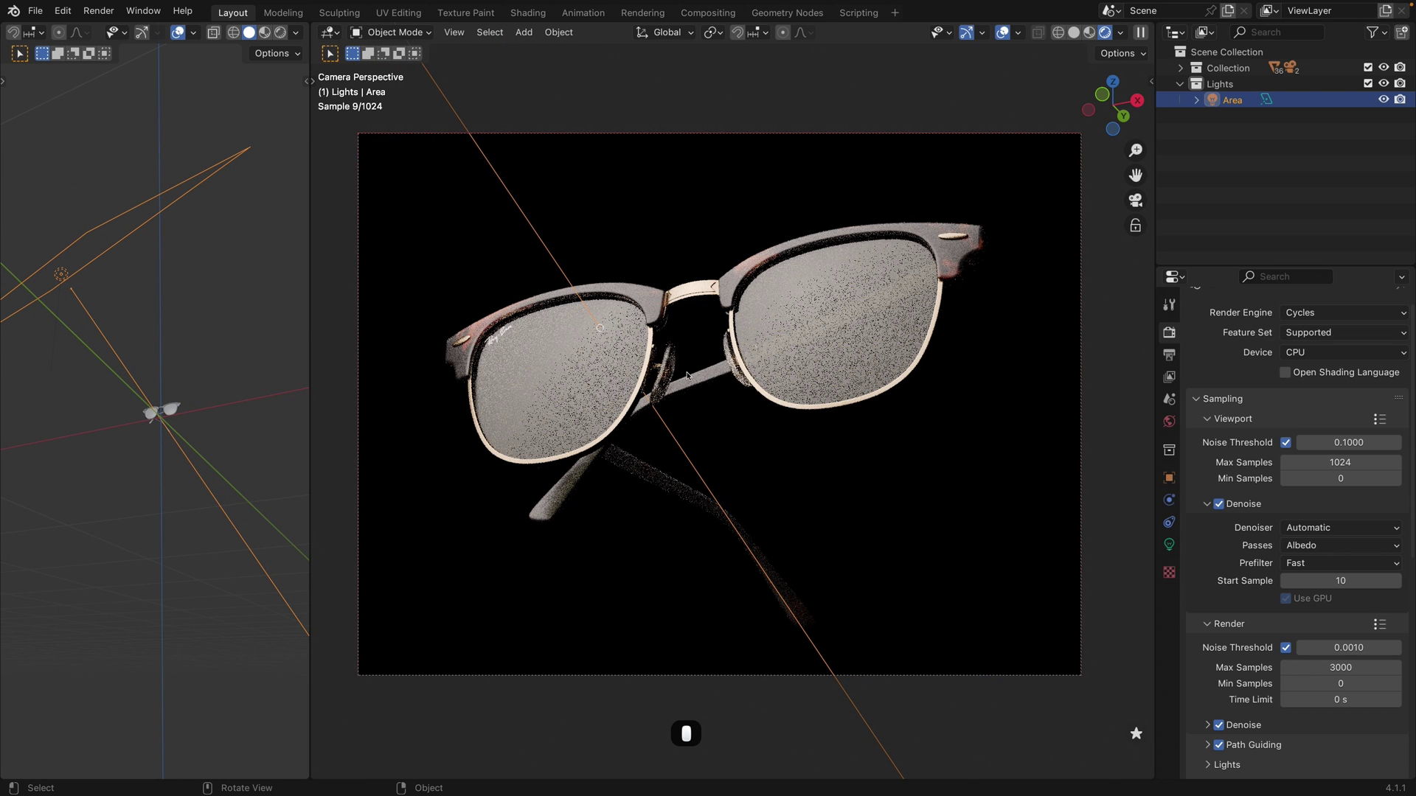
# Tilt the area light 57.3° vertically and place its reflection on the left lens.
pyautogui.click(1169, 545)
pyautogui.scroll(-2, 1314, 668)
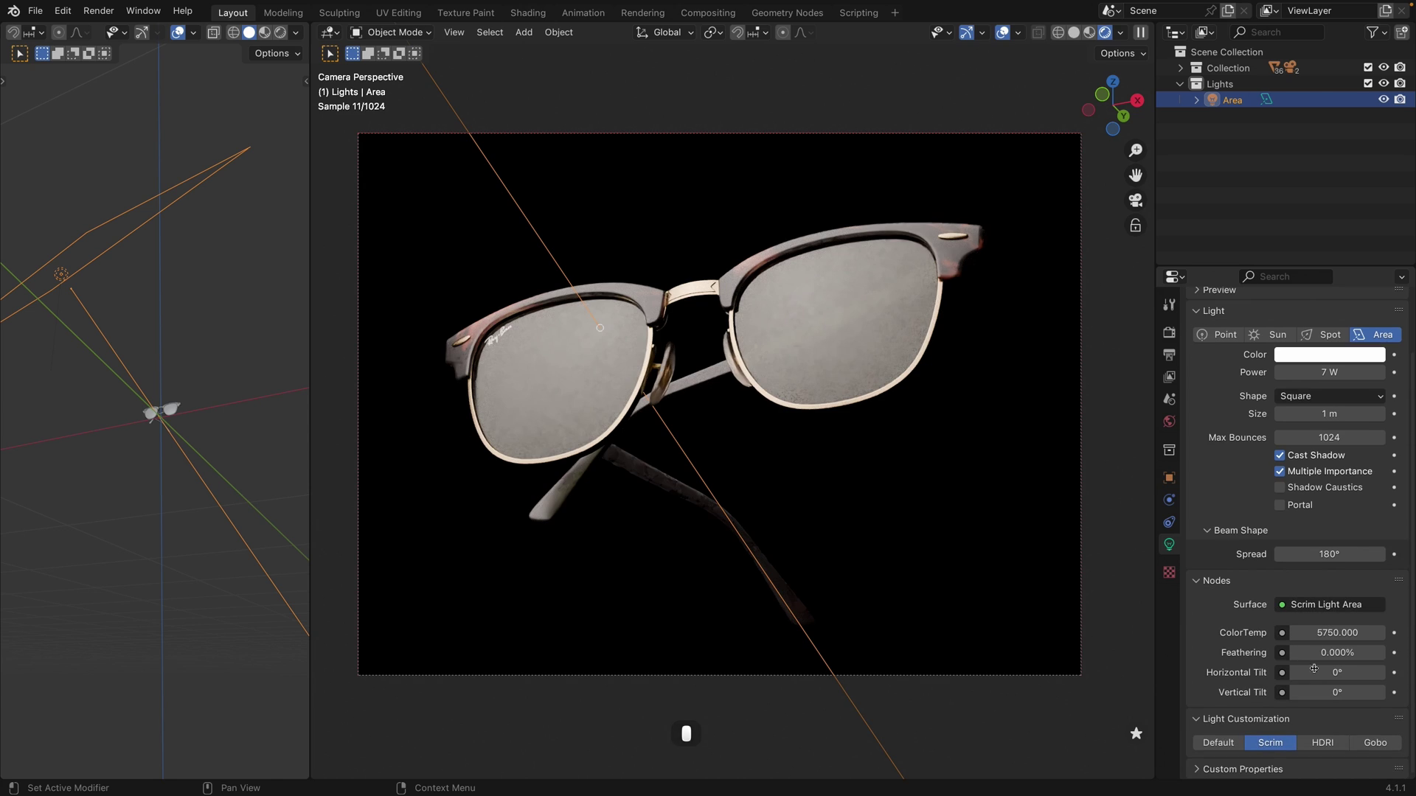
pyautogui.moveTo(1337, 693); pyautogui.dragTo(1405, 692)
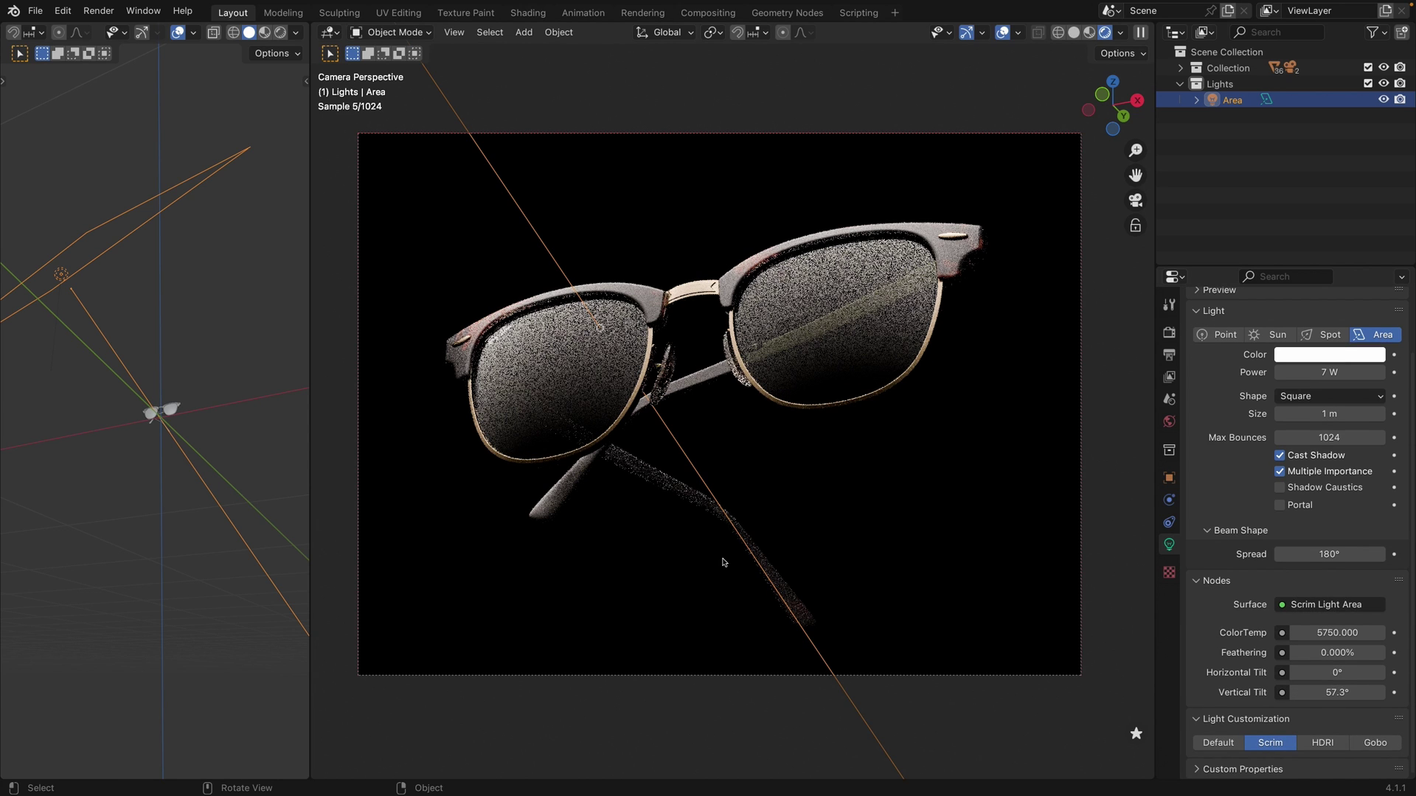
pyautogui.click(598, 329)
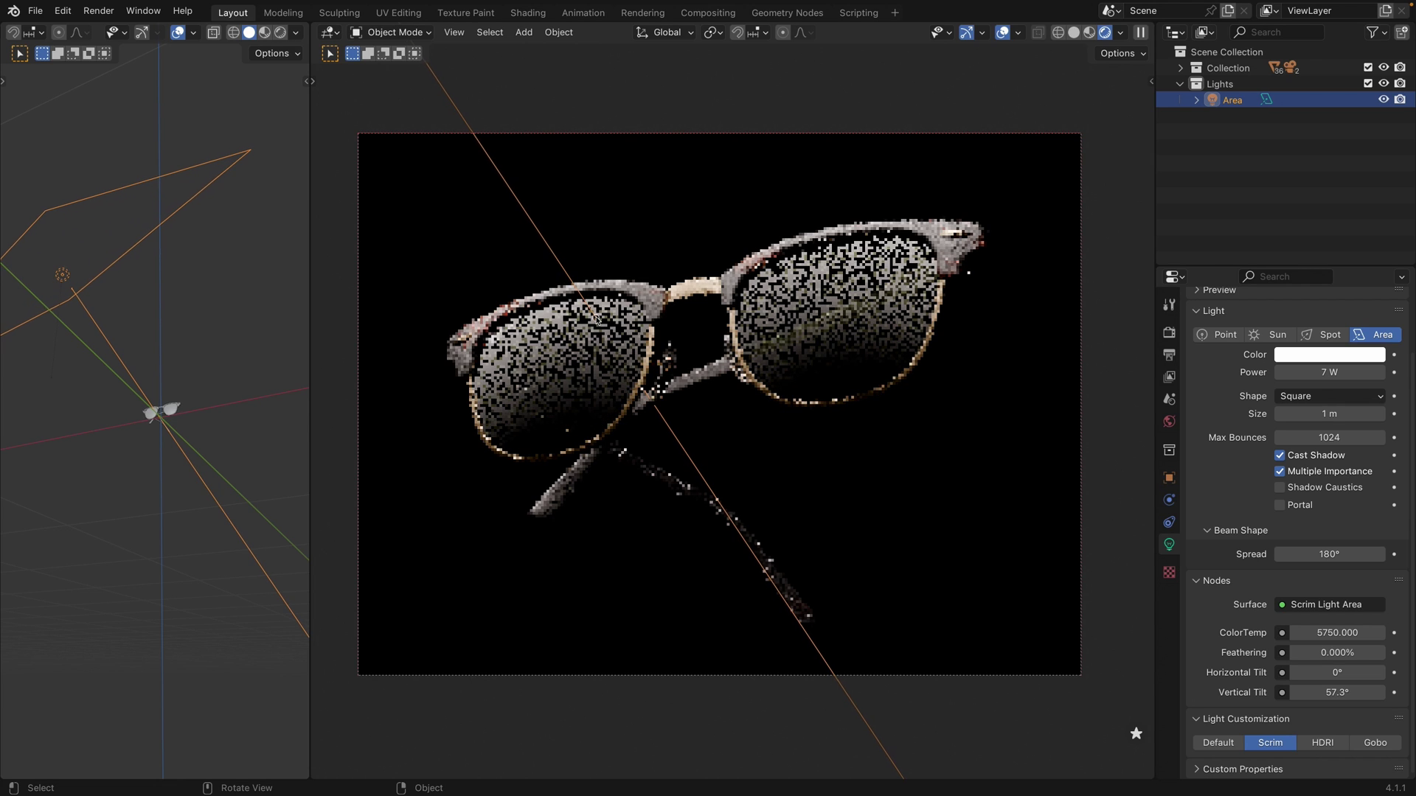
pyautogui.moveTo(596, 319)
pyautogui.mouseDown()
pyautogui.moveTo(588, 305)
pyautogui.moveTo(608, 308)
pyautogui.mouseUp()
pyautogui.press('2')
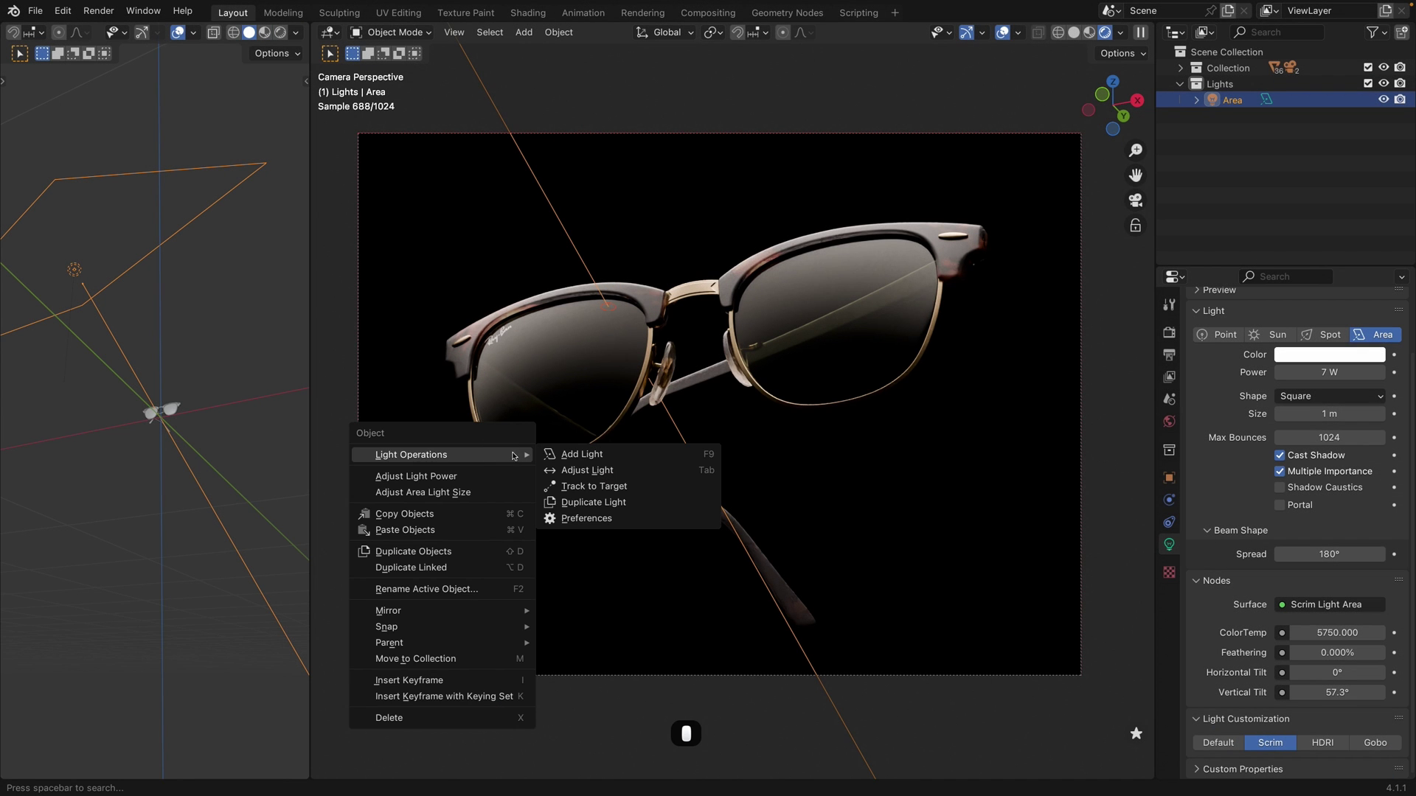
# Add a second area light, Area.001, around the glasses and solo it.
pyautogui.click(579, 455)
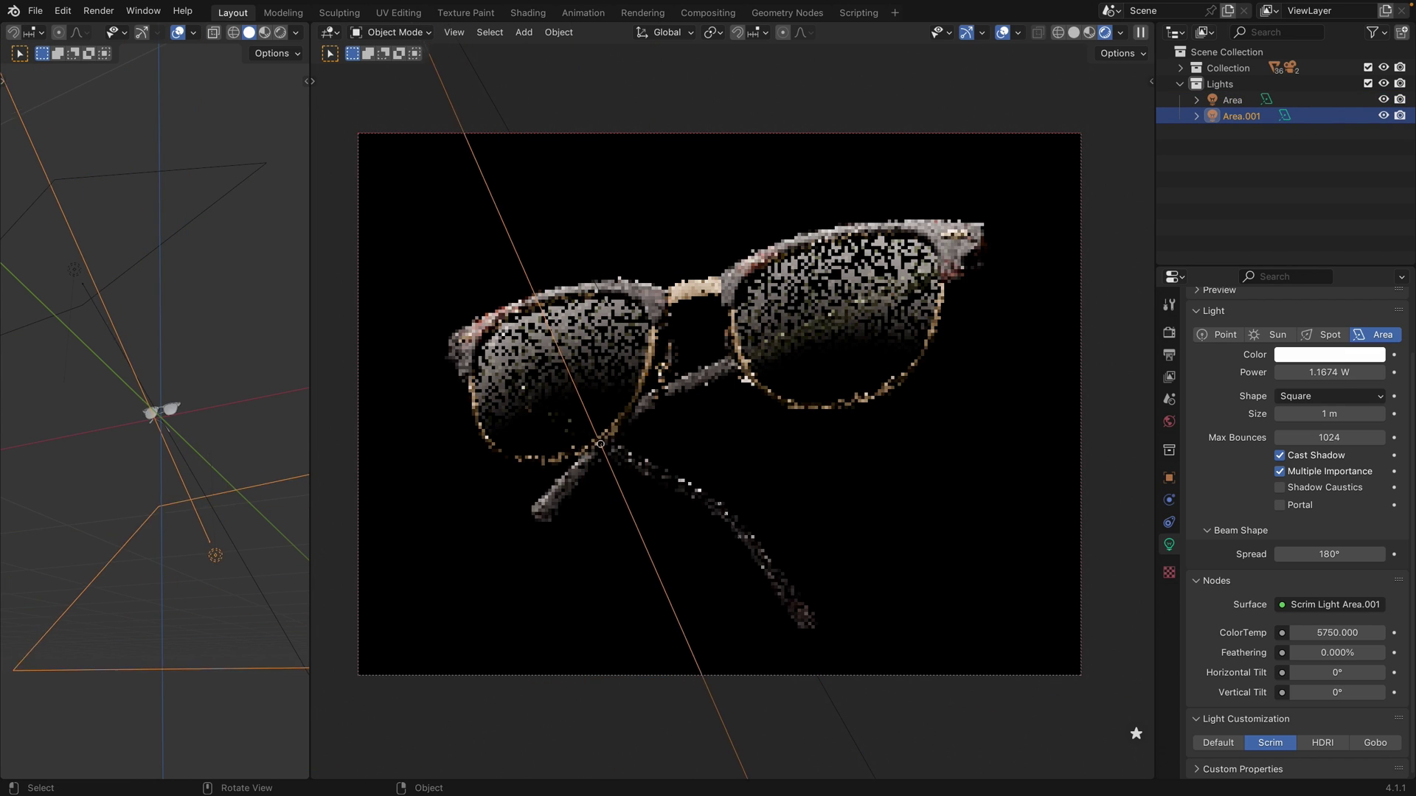
pyautogui.moveTo(601, 444); pyautogui.dragTo(603, 442)
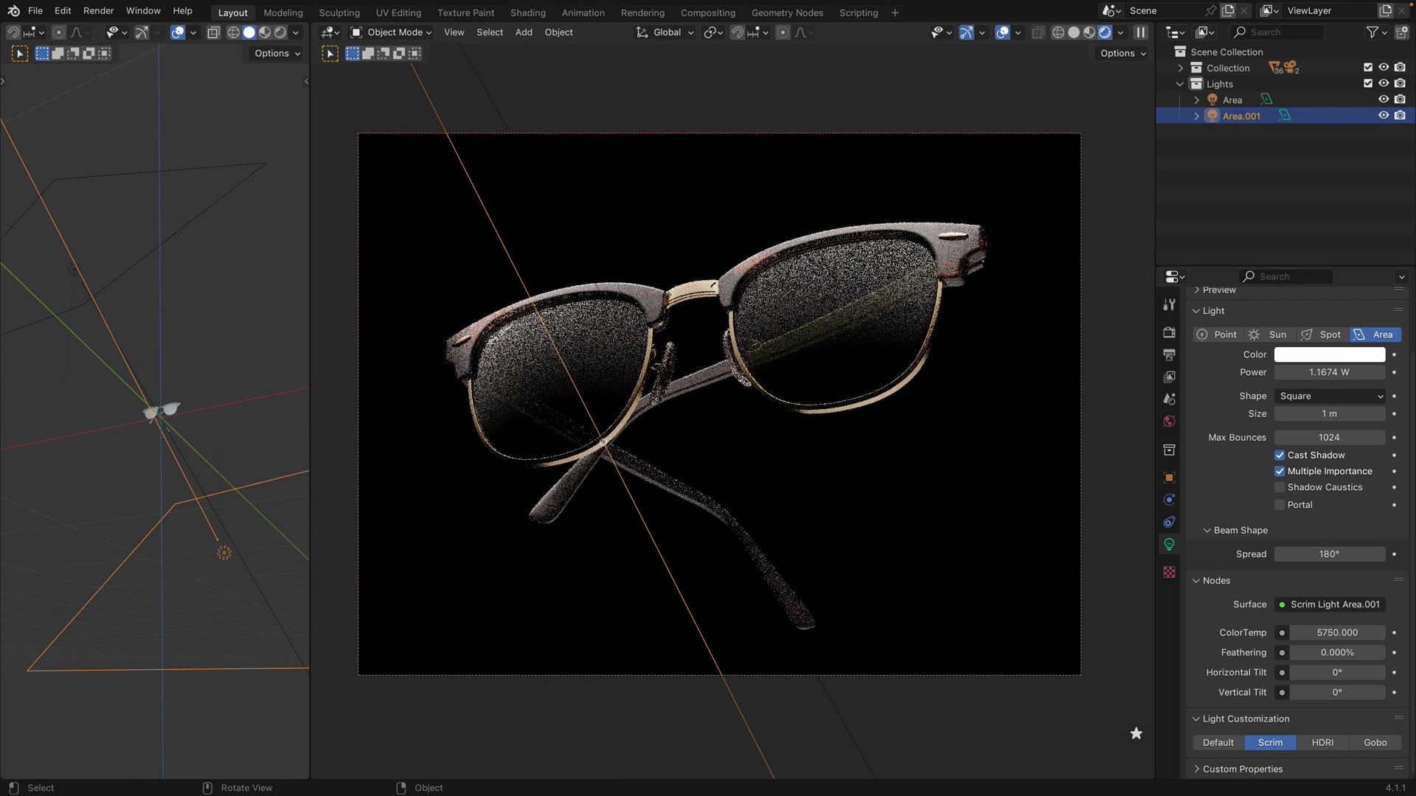
pyautogui.click(665, 469)
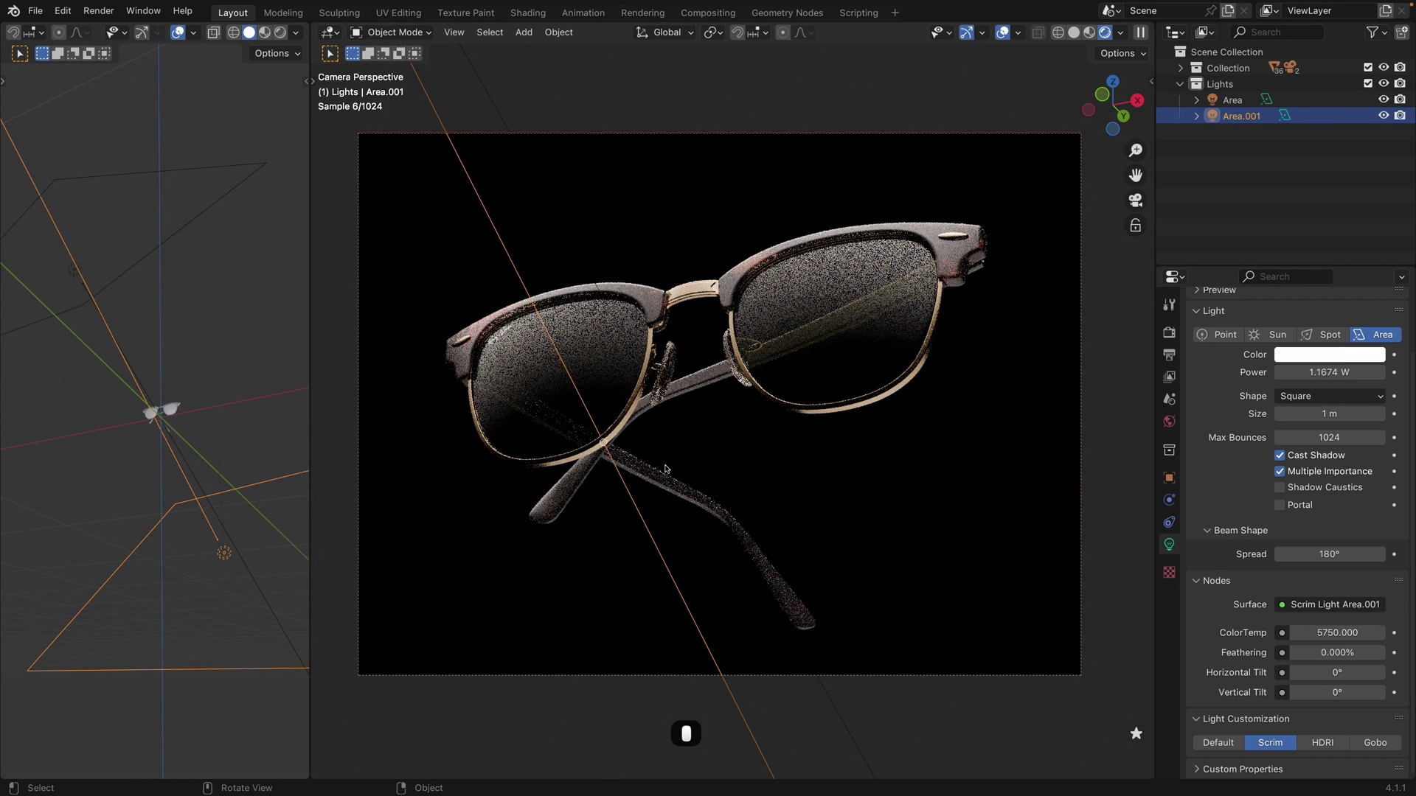
pyautogui.click(1136, 733)
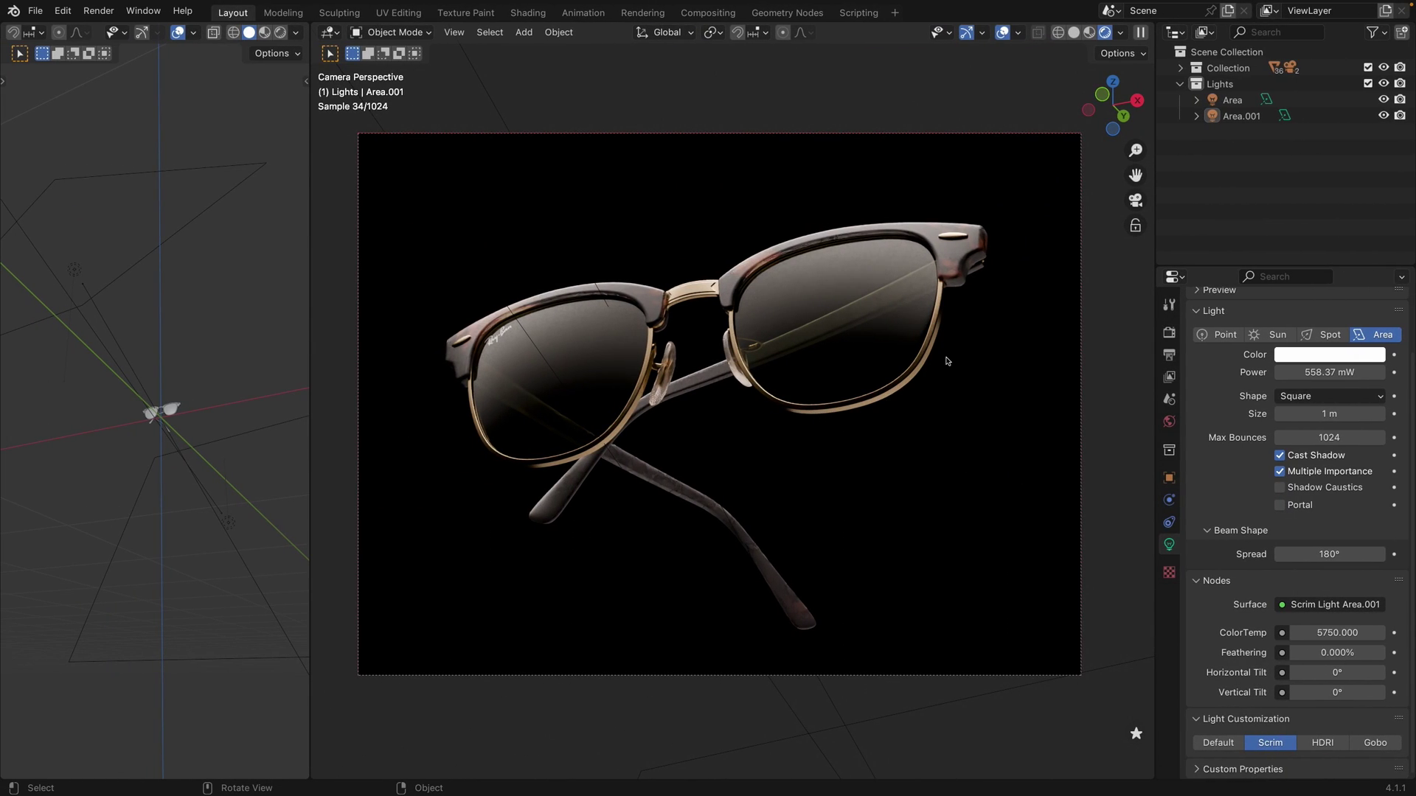
pyautogui.click(1214, 116)
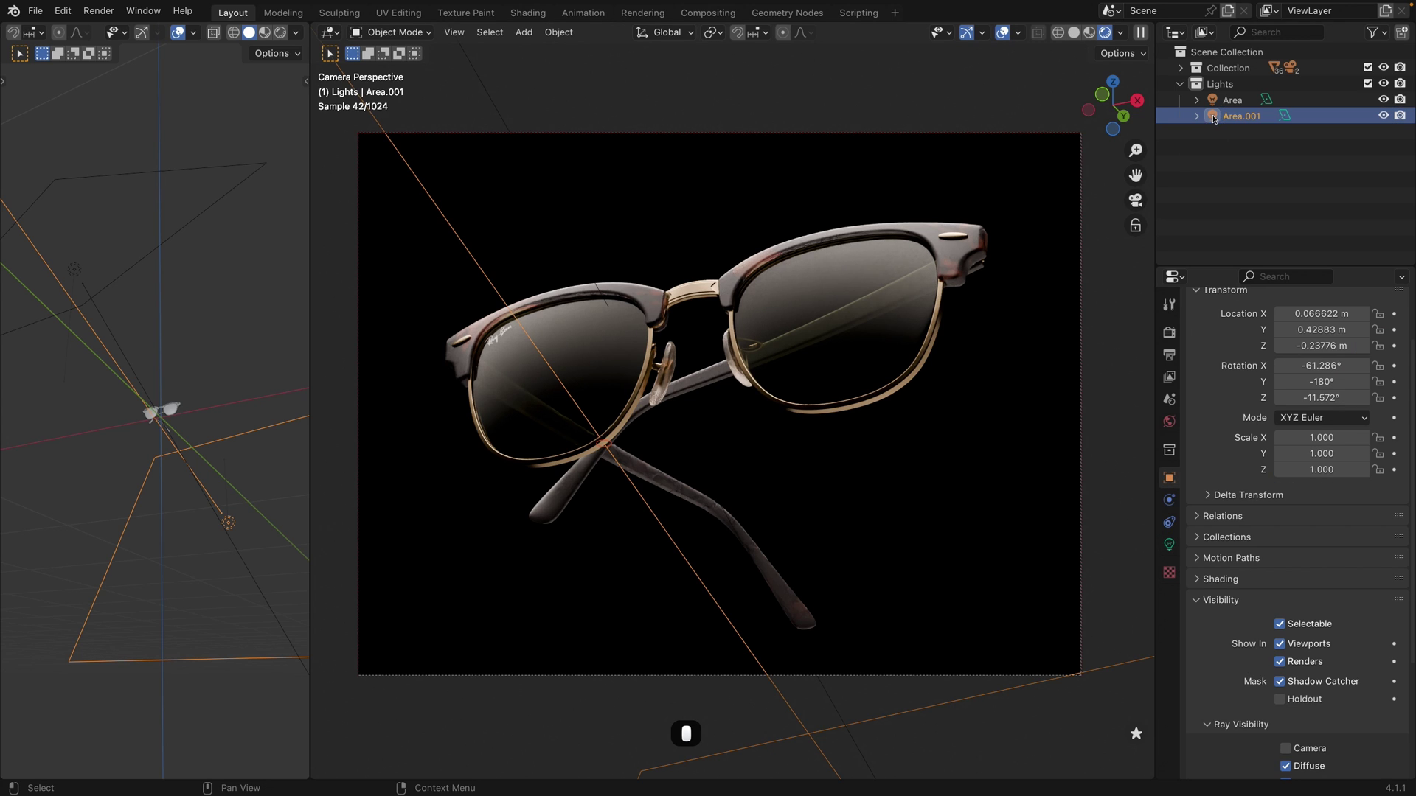
pyautogui.click(1169, 545)
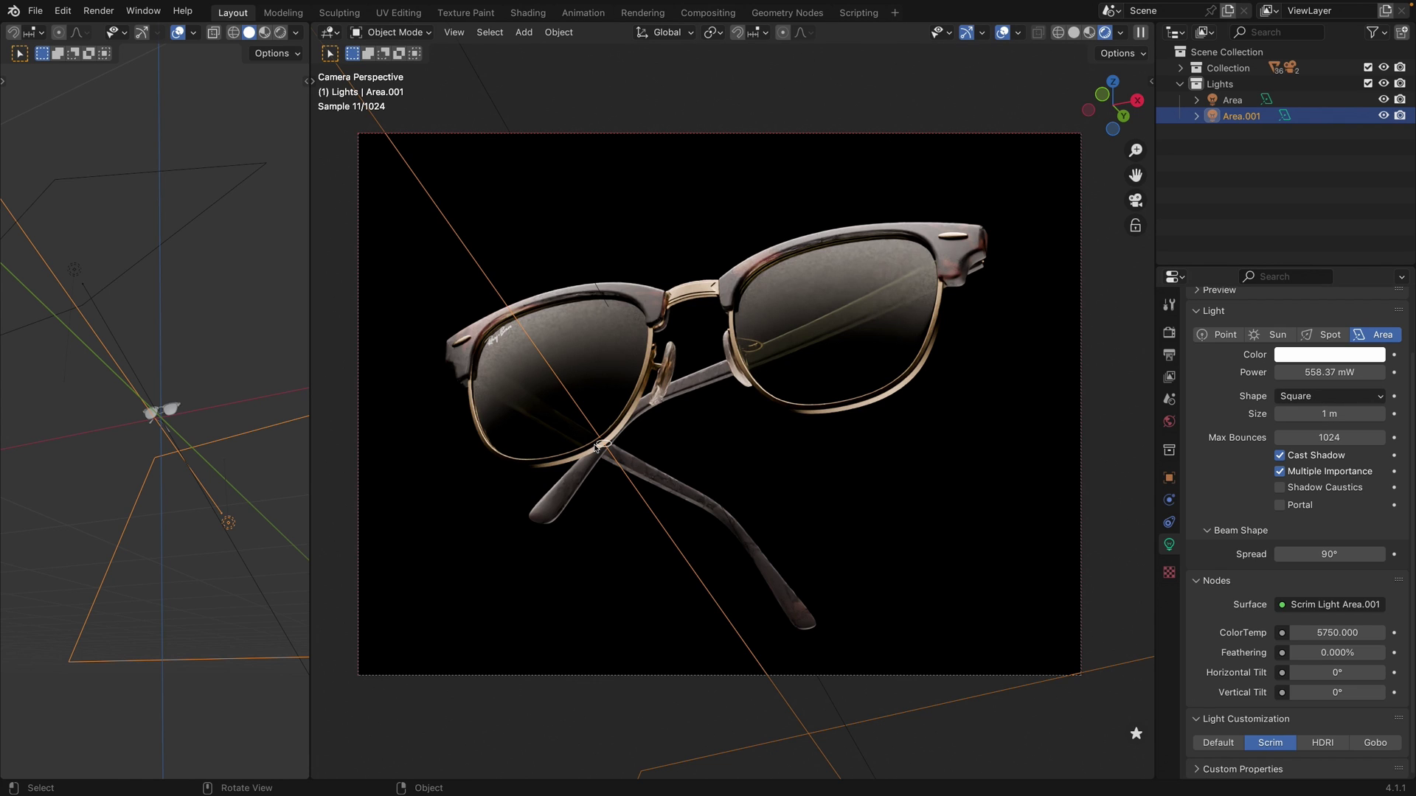
# Tune Area.001 to 90° spread, 1.28 m size and about 815 mW, then save clubmaster.blend.
pyautogui.press('Tab')
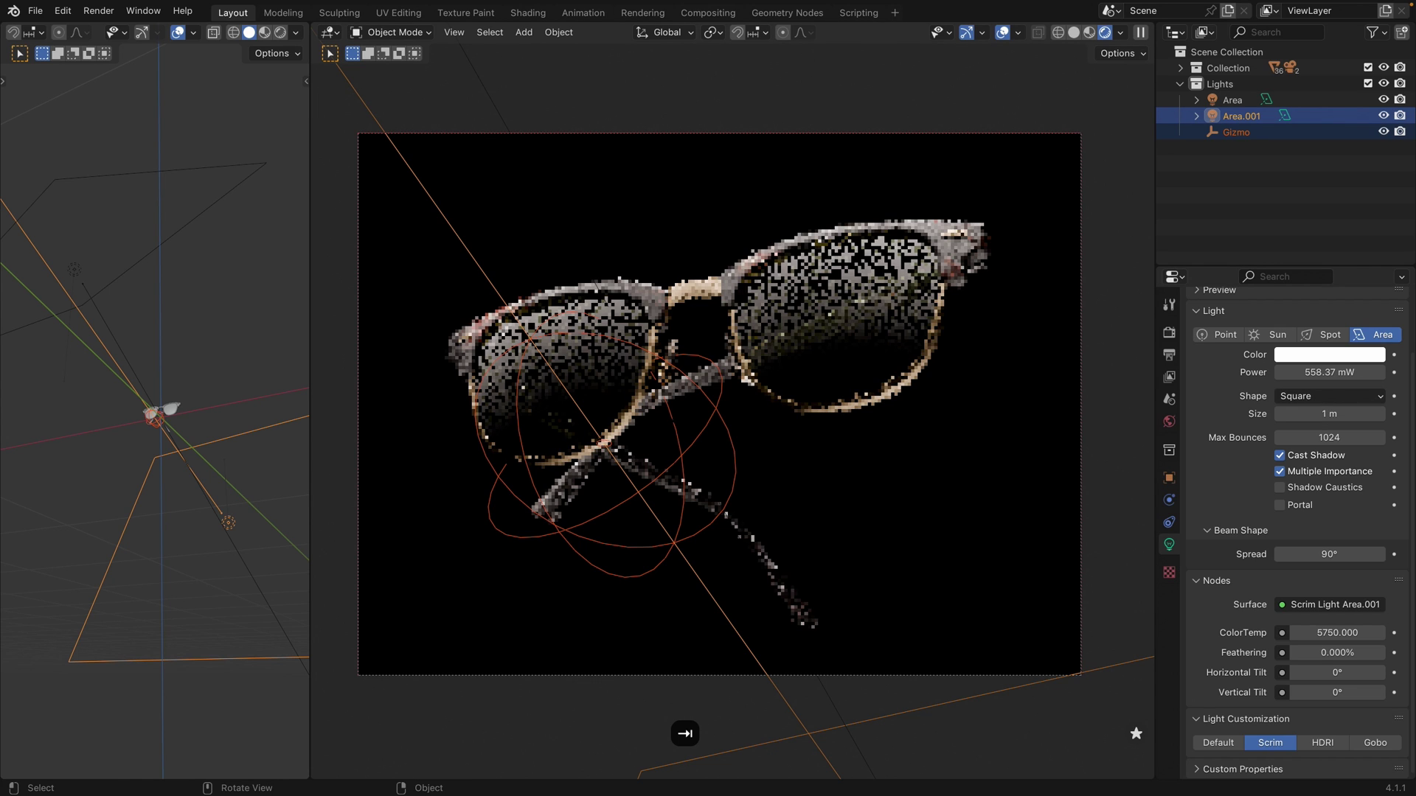
pyautogui.scroll(-6, 718, 404)
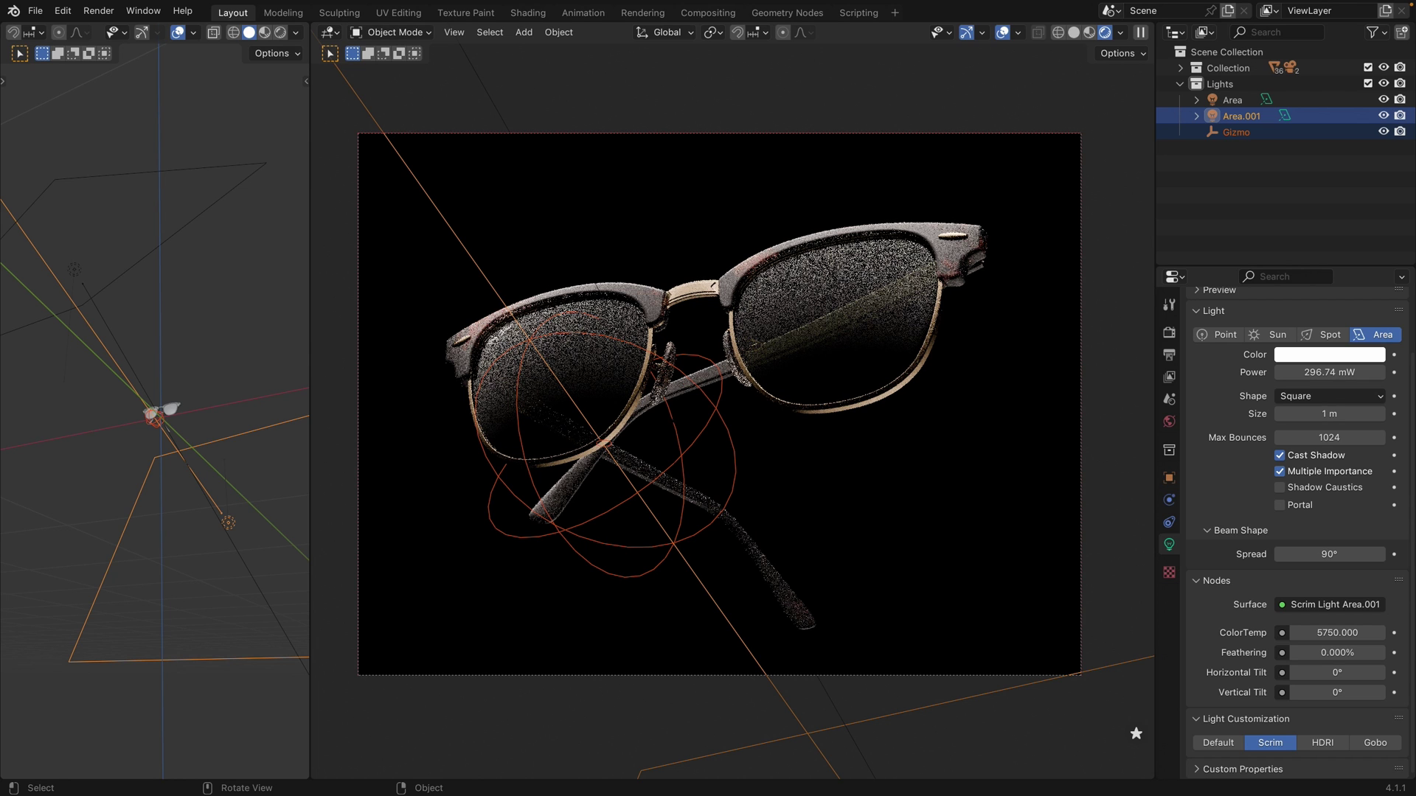
pyautogui.keyDown('shift'); pyautogui.scroll(-8, 719, 404); pyautogui.keyUp('shift')
pyautogui.keyDown('shift'); pyautogui.scroll(3, 719, 404); pyautogui.keyUp('shift')
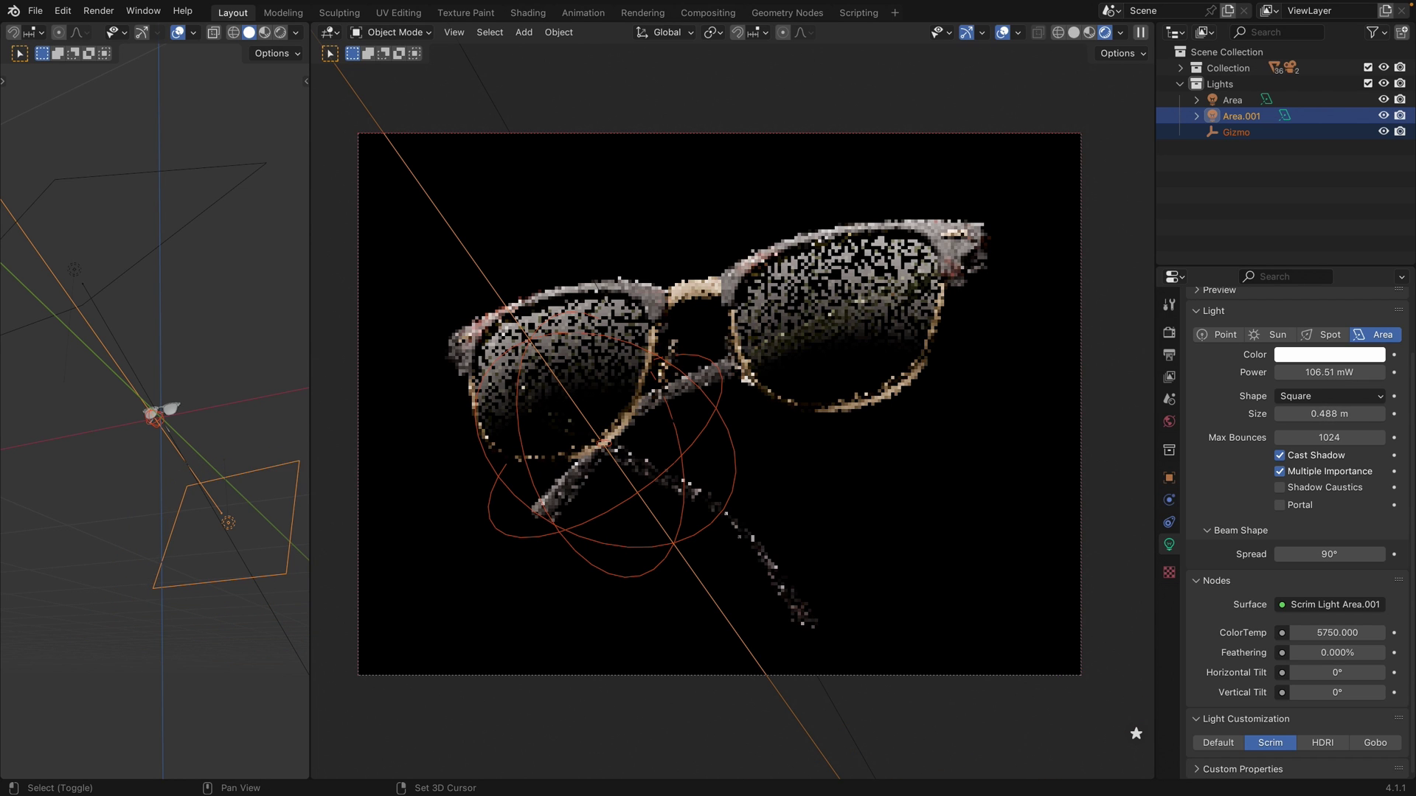
pyautogui.keyDown('ctrl'); pyautogui.scroll(-5, 604, 440); pyautogui.keyUp('ctrl')
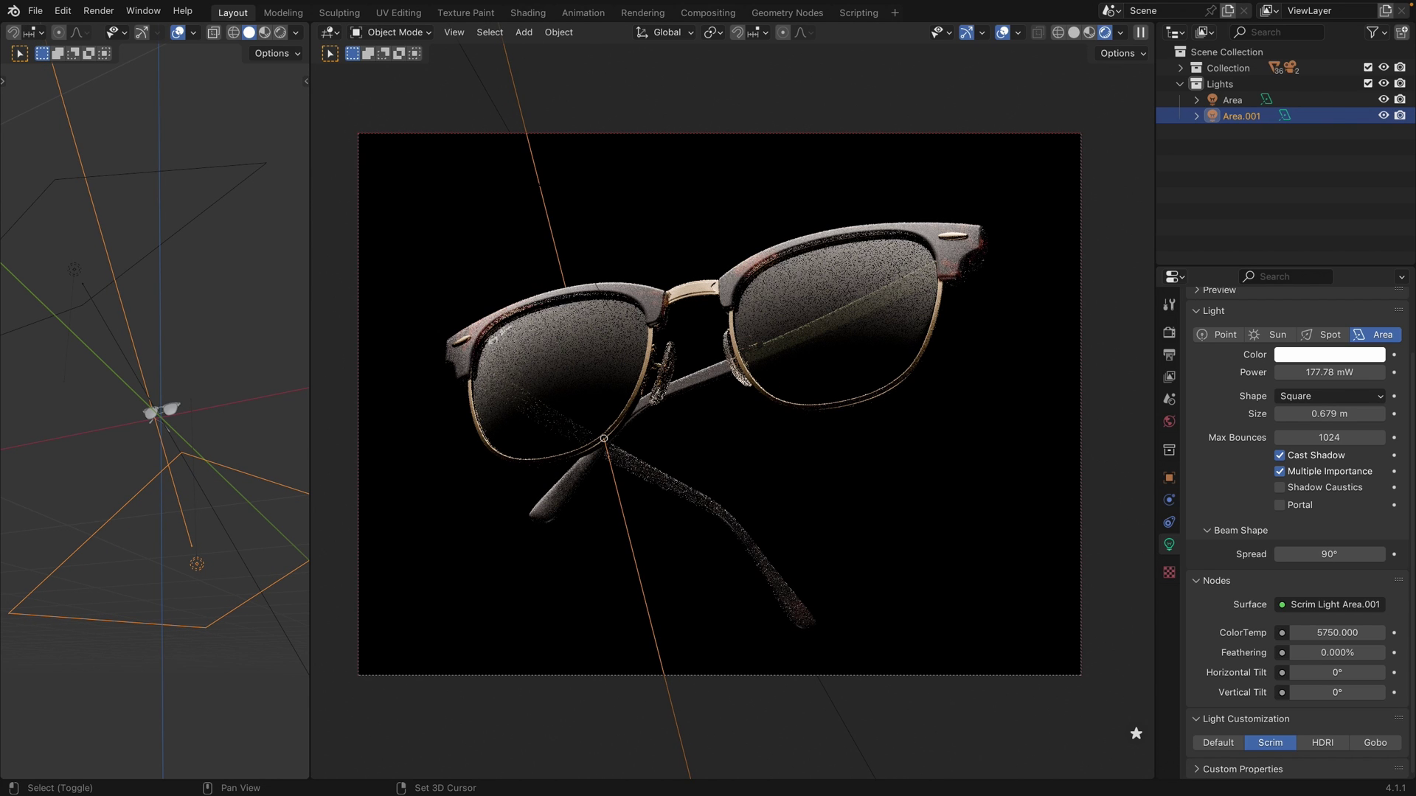
pyautogui.keyDown('shift'); pyautogui.scroll(15, 604, 440); pyautogui.keyUp('shift')
pyautogui.keyDown('shift'); pyautogui.scroll(8, 603, 439); pyautogui.keyUp('shift')
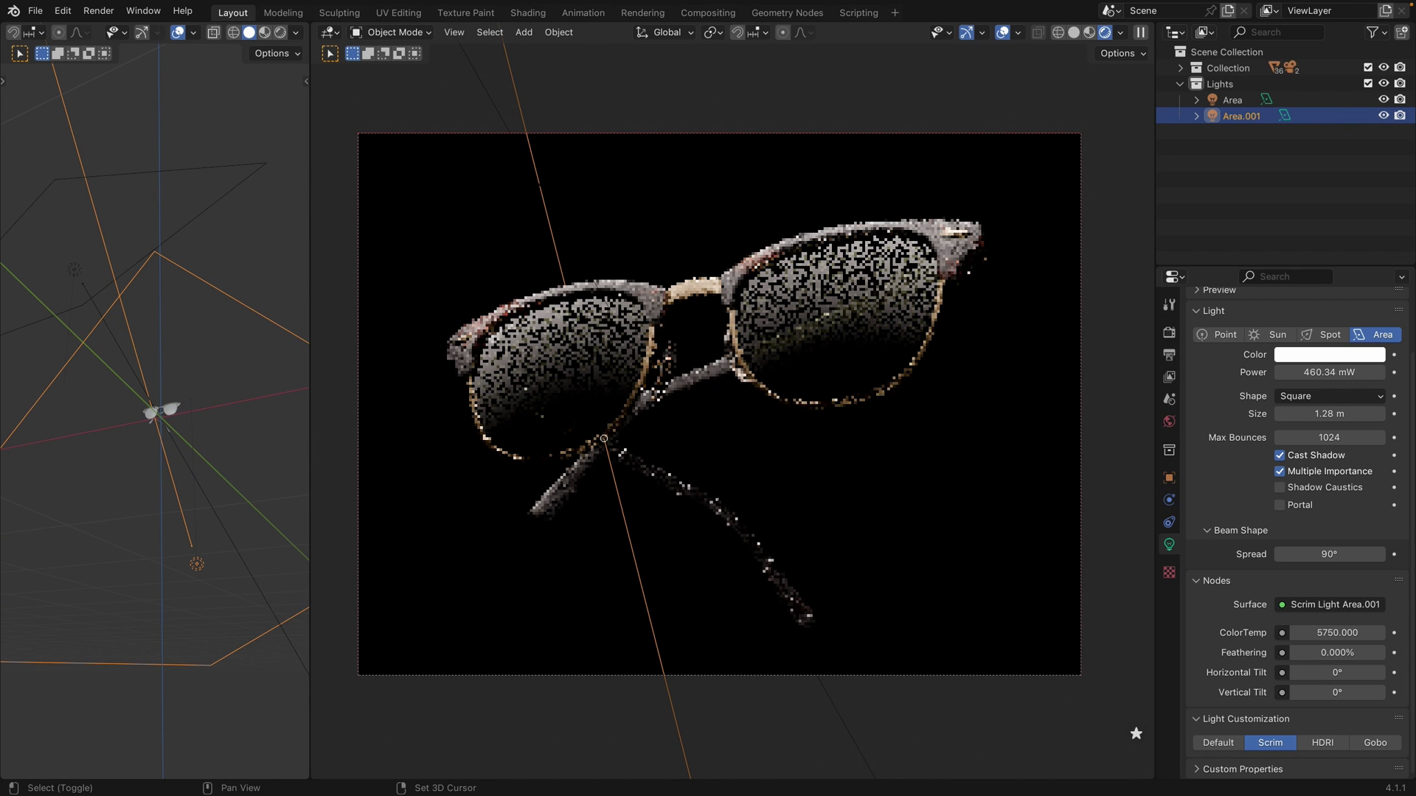
pyautogui.scroll(-2, 603, 439)
pyautogui.press('super+s')
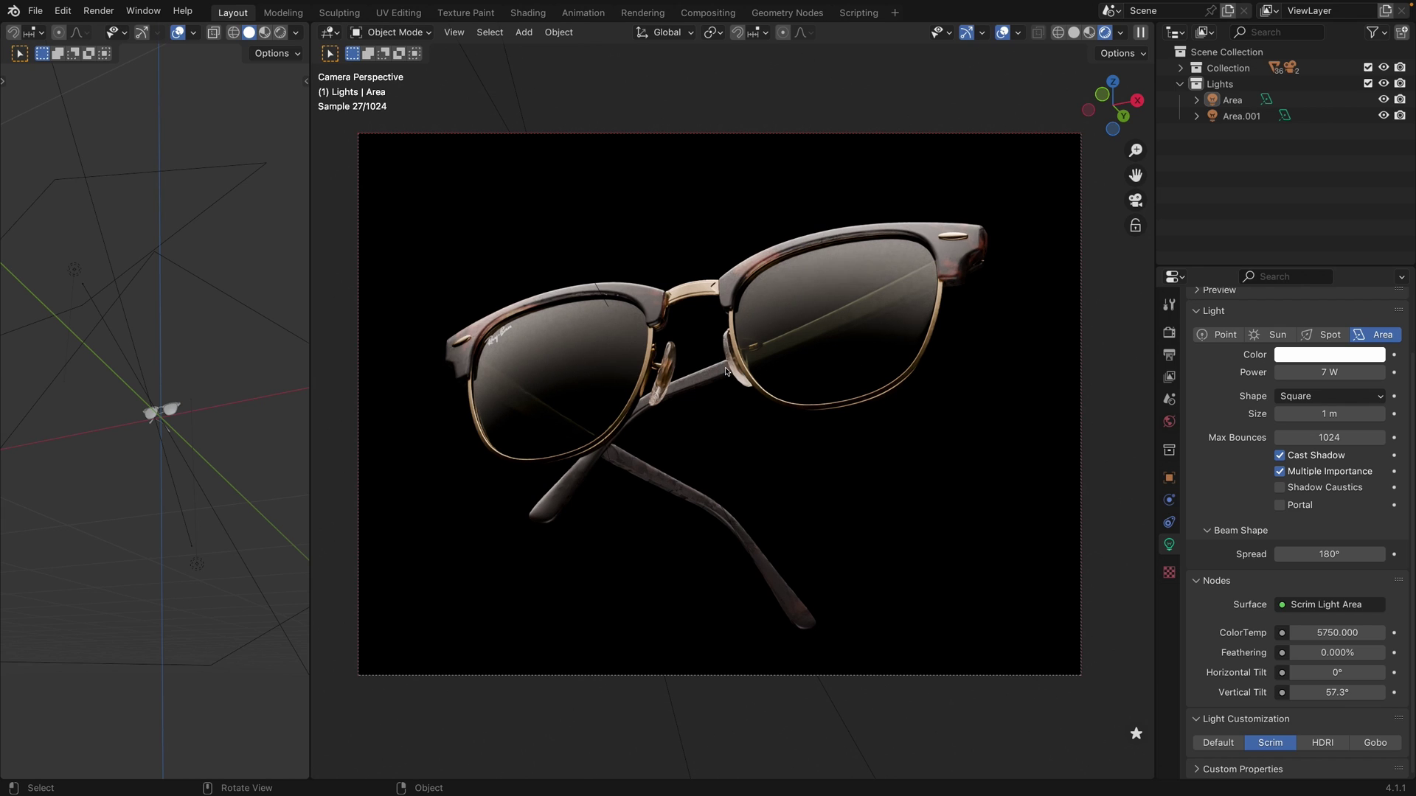
# Add a third area light, Area.002, aimed at a point on the glasses.
pyautogui.rightClick(524, 290)
pyautogui.moveTo(575, 291)
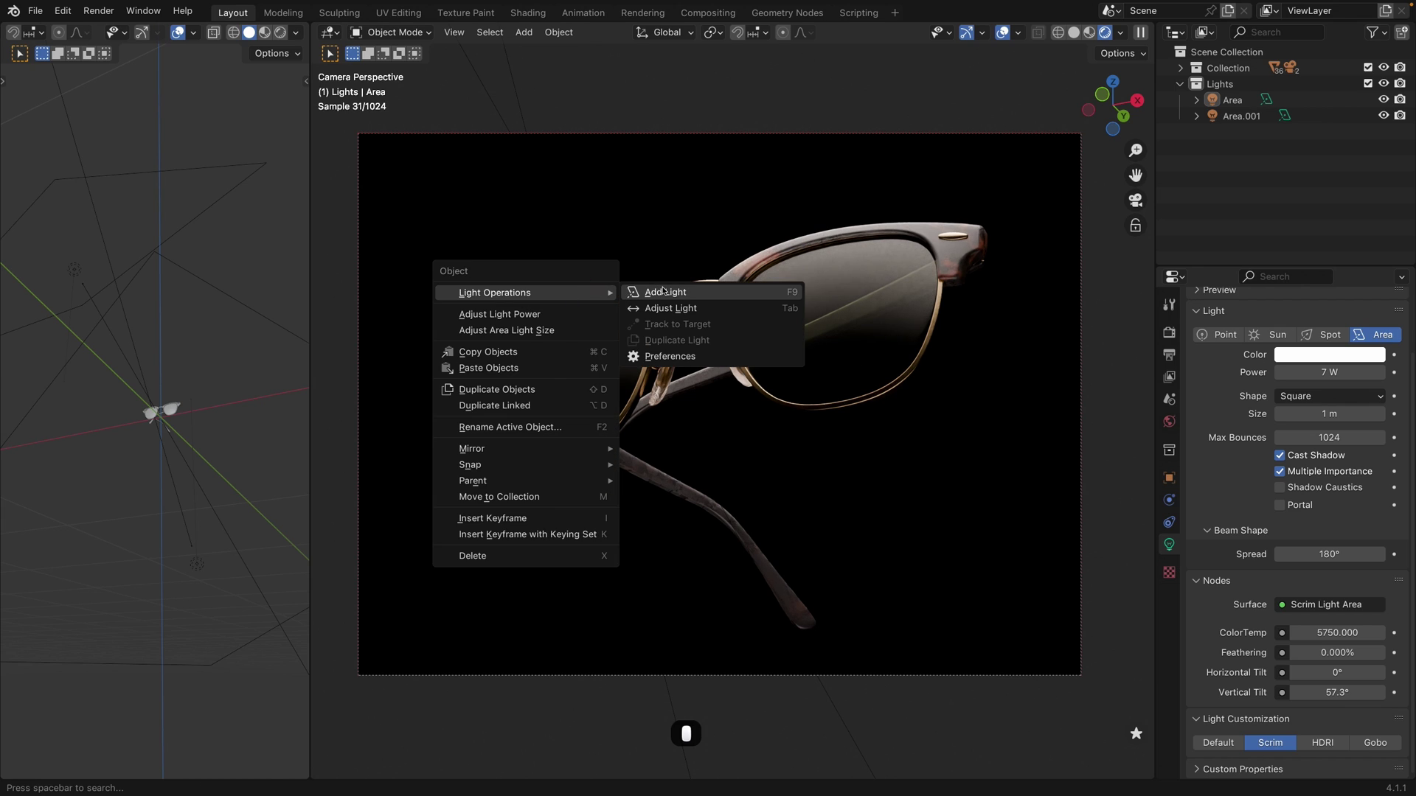
pyautogui.click(693, 290)
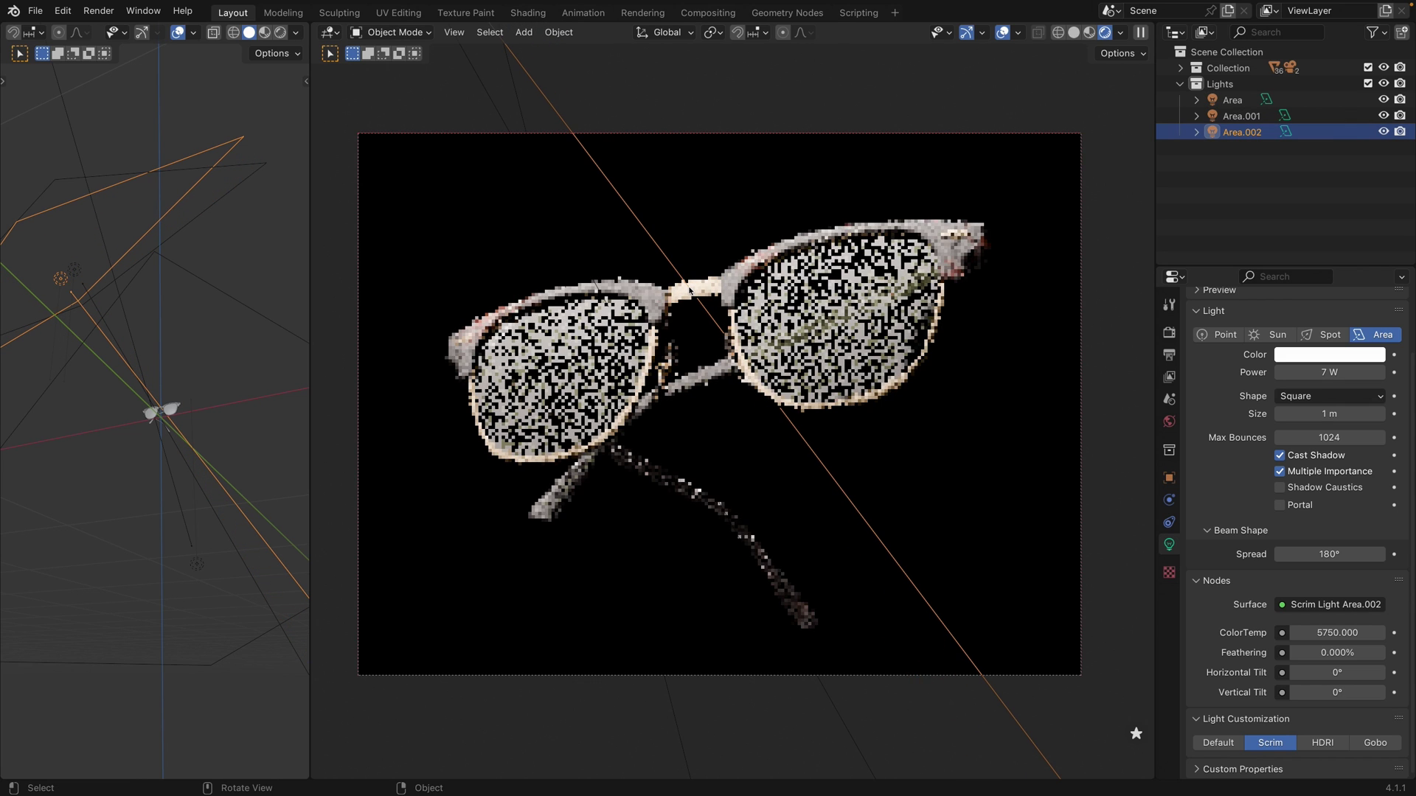
pyautogui.doubleClick(689, 290)
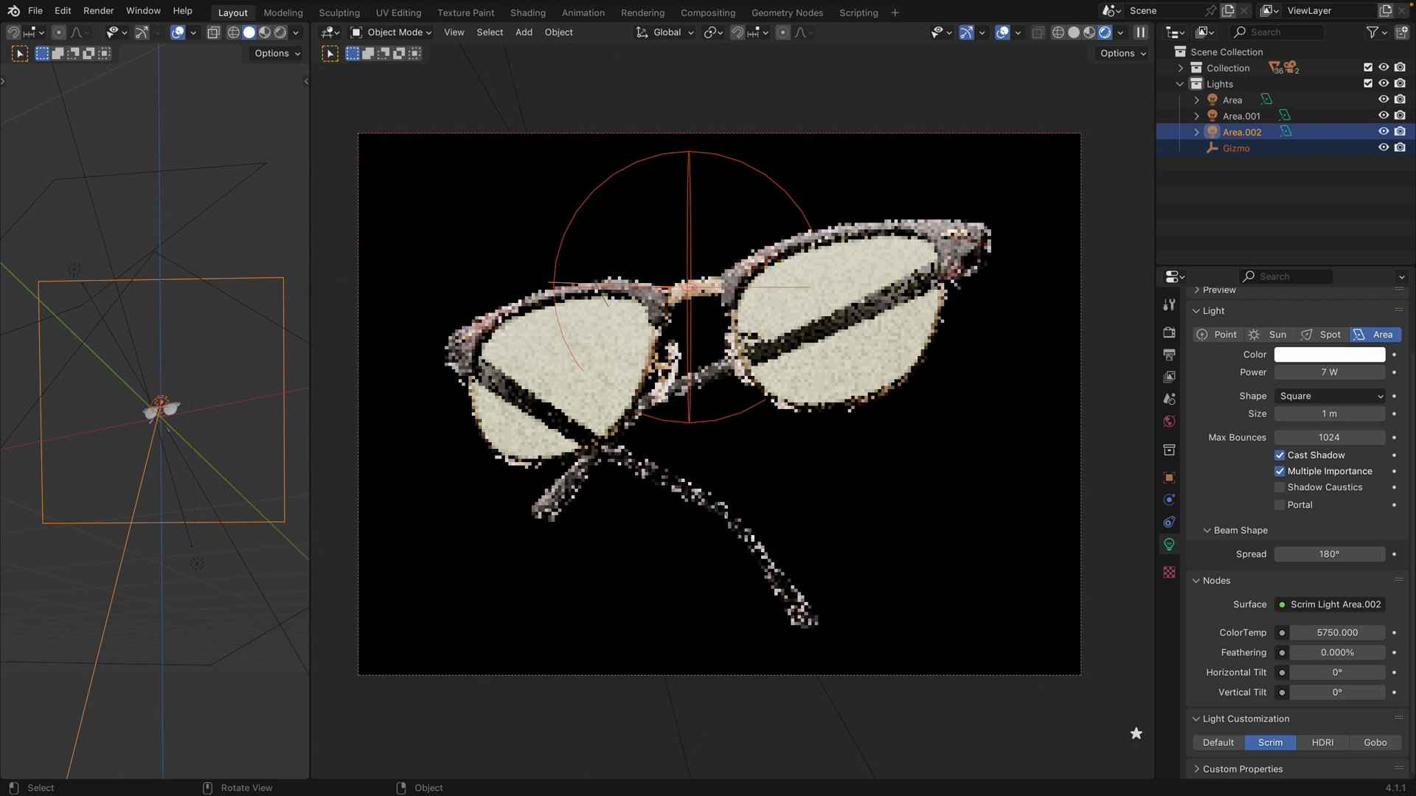
pyautogui.click(596, 161)
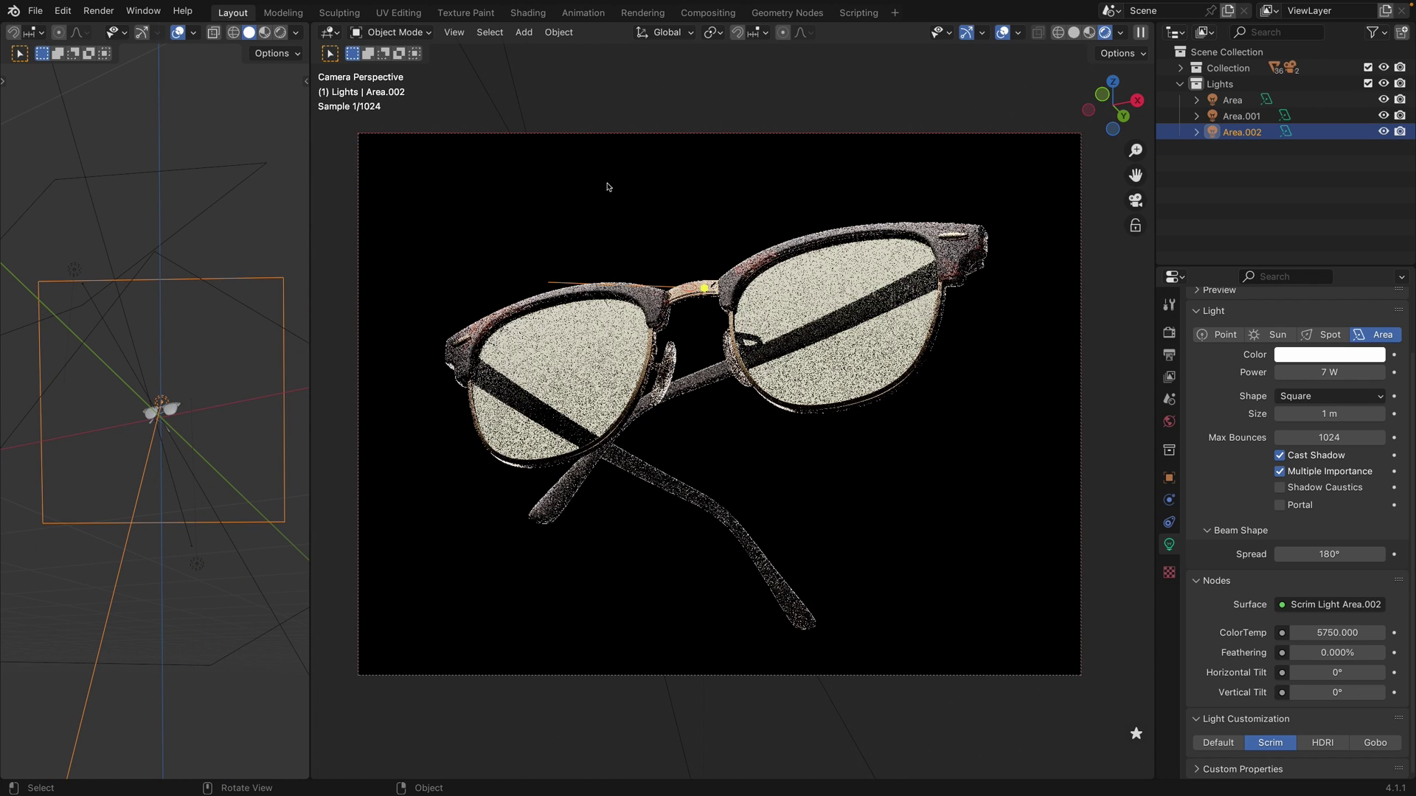
# Give Area.002 the bubbly HDRI light texture and 2 W power.
pyautogui.click(1323, 743)
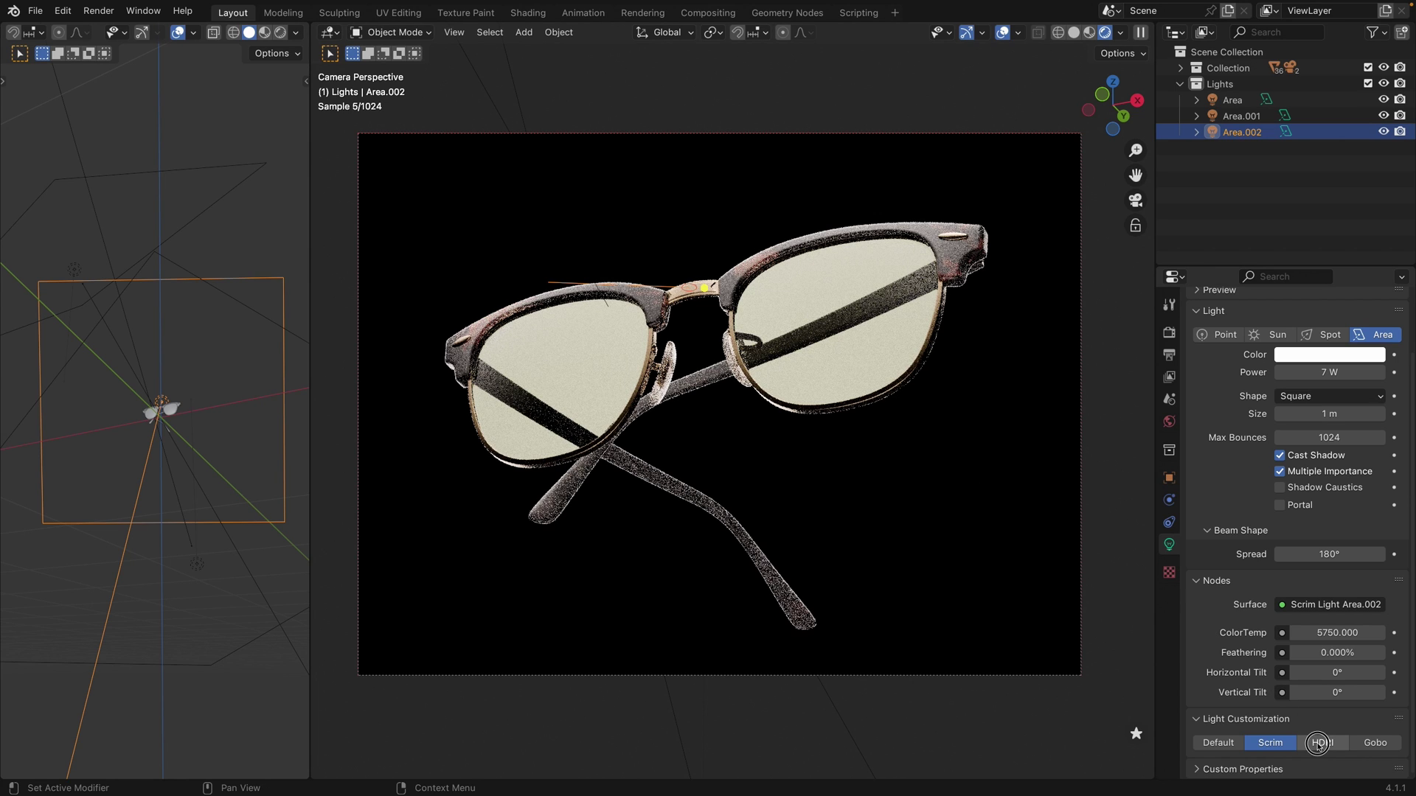
pyautogui.click(1286, 732)
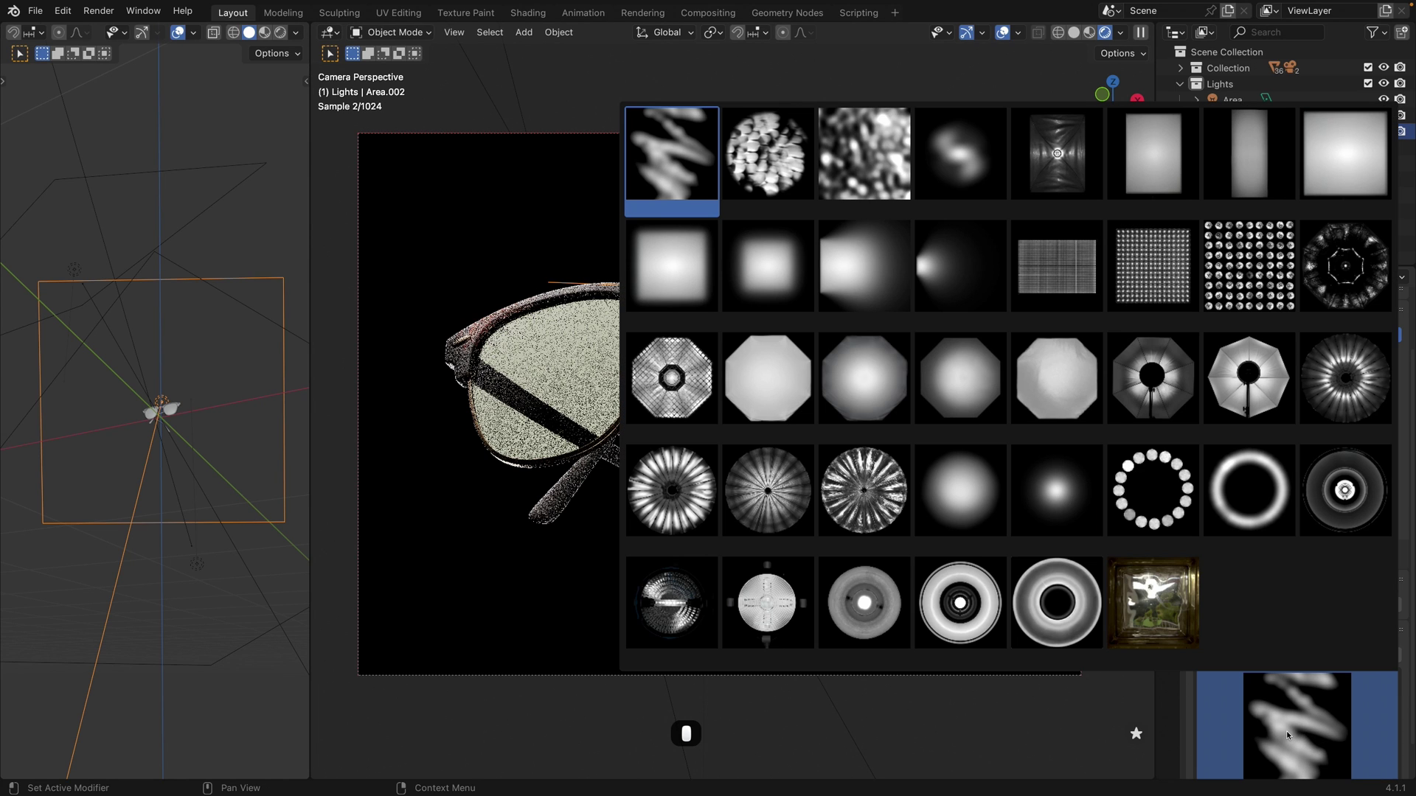
pyautogui.click(758, 174)
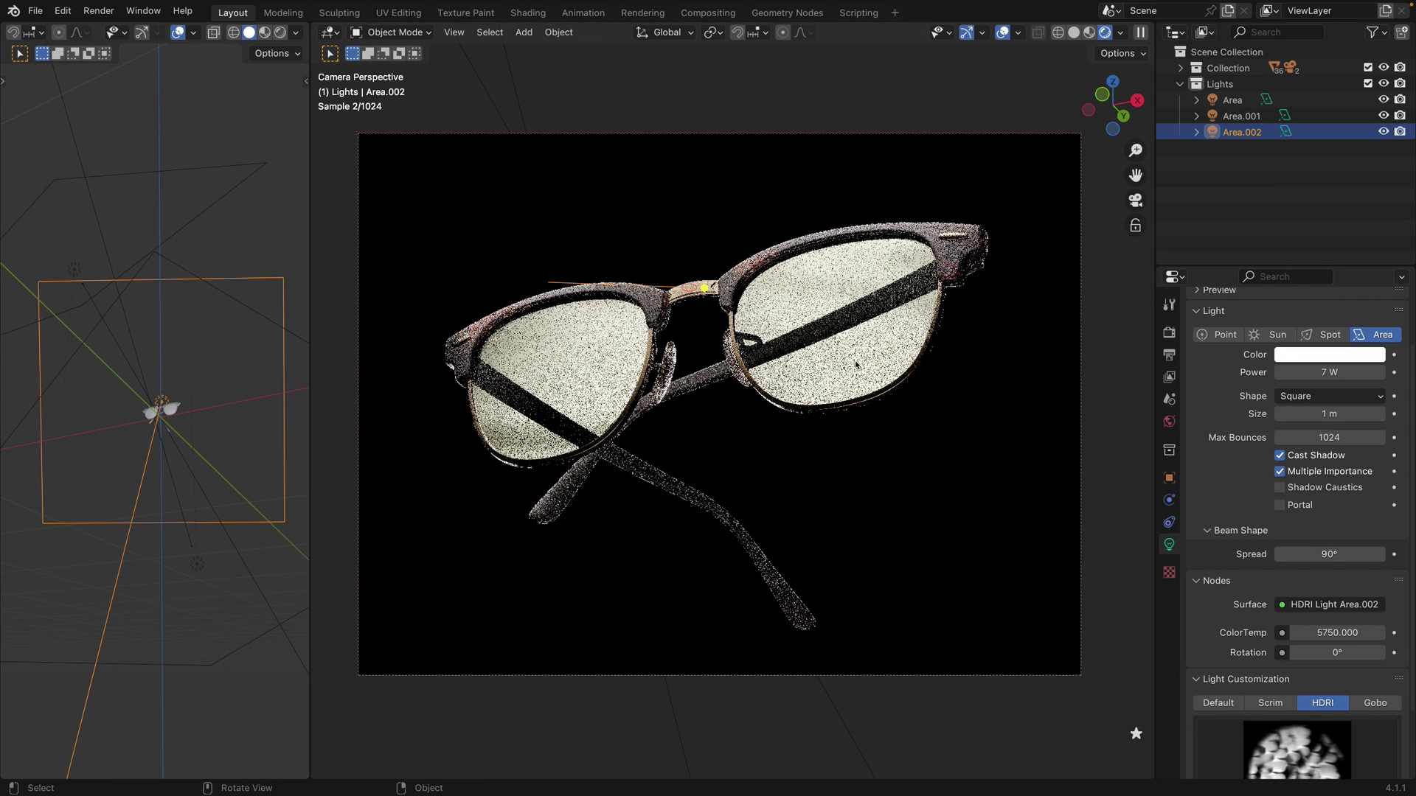
pyautogui.click(1337, 372)
pyautogui.write('2')
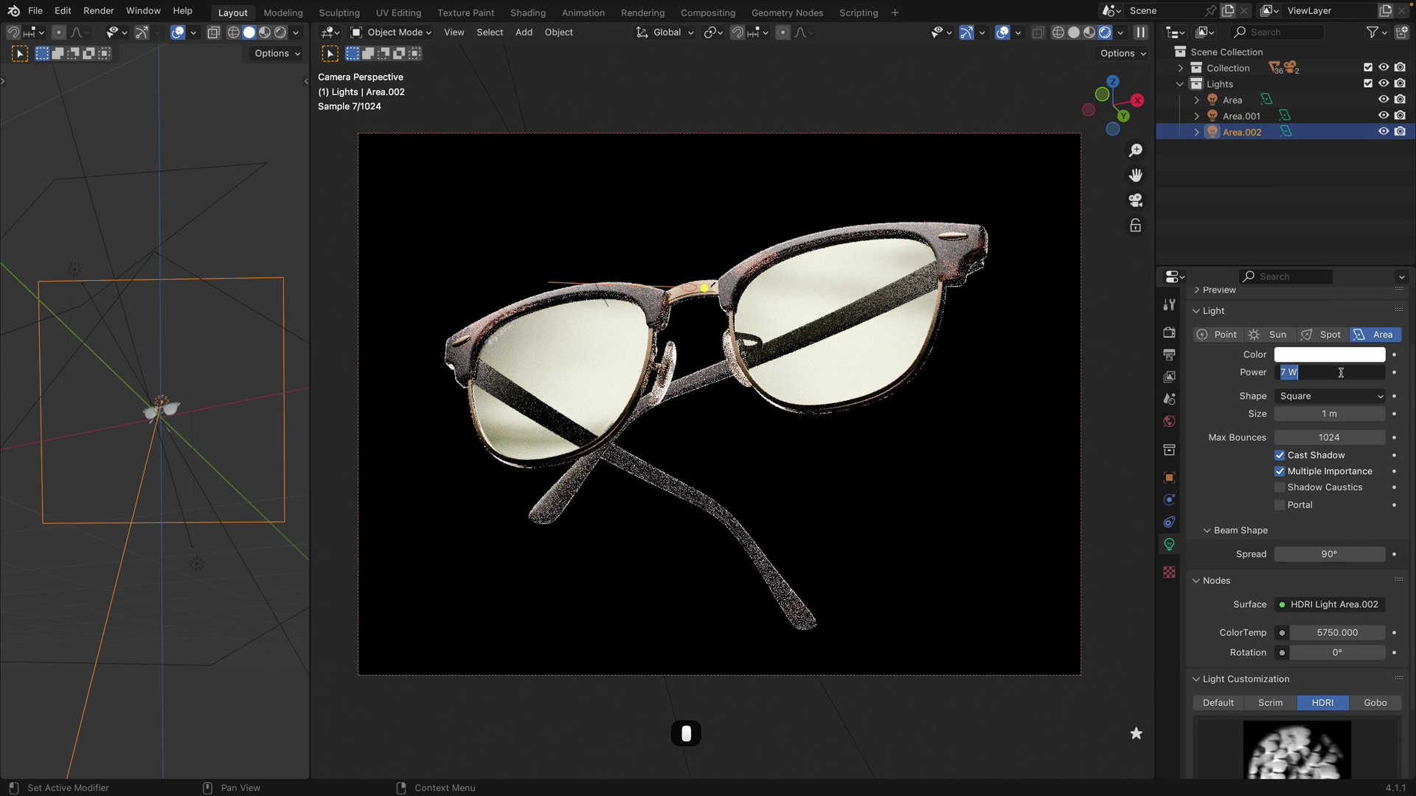
pyautogui.press('Return')
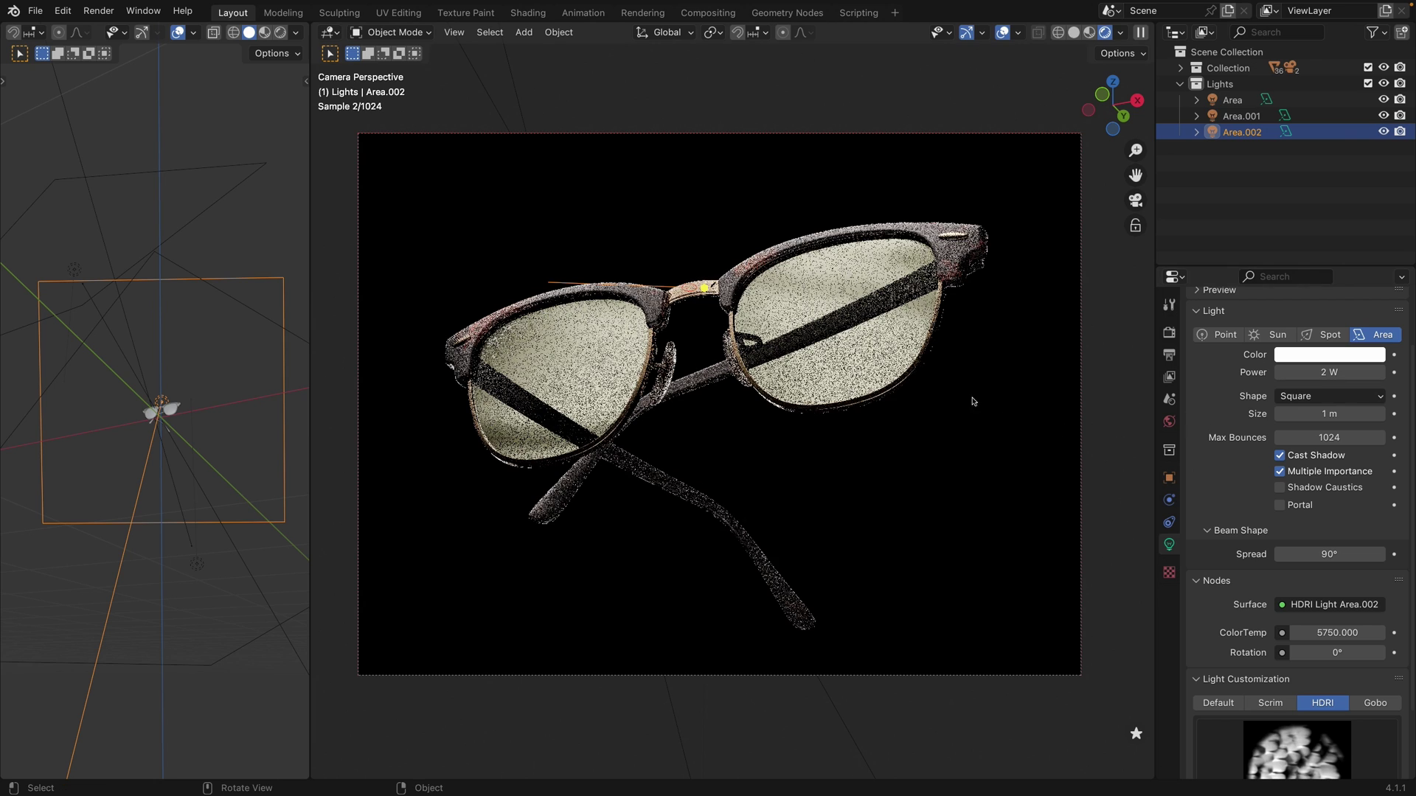
# Solo Area.002 and set its power to 500 mW and size to 0.5 m.
pyautogui.click(1136, 734)
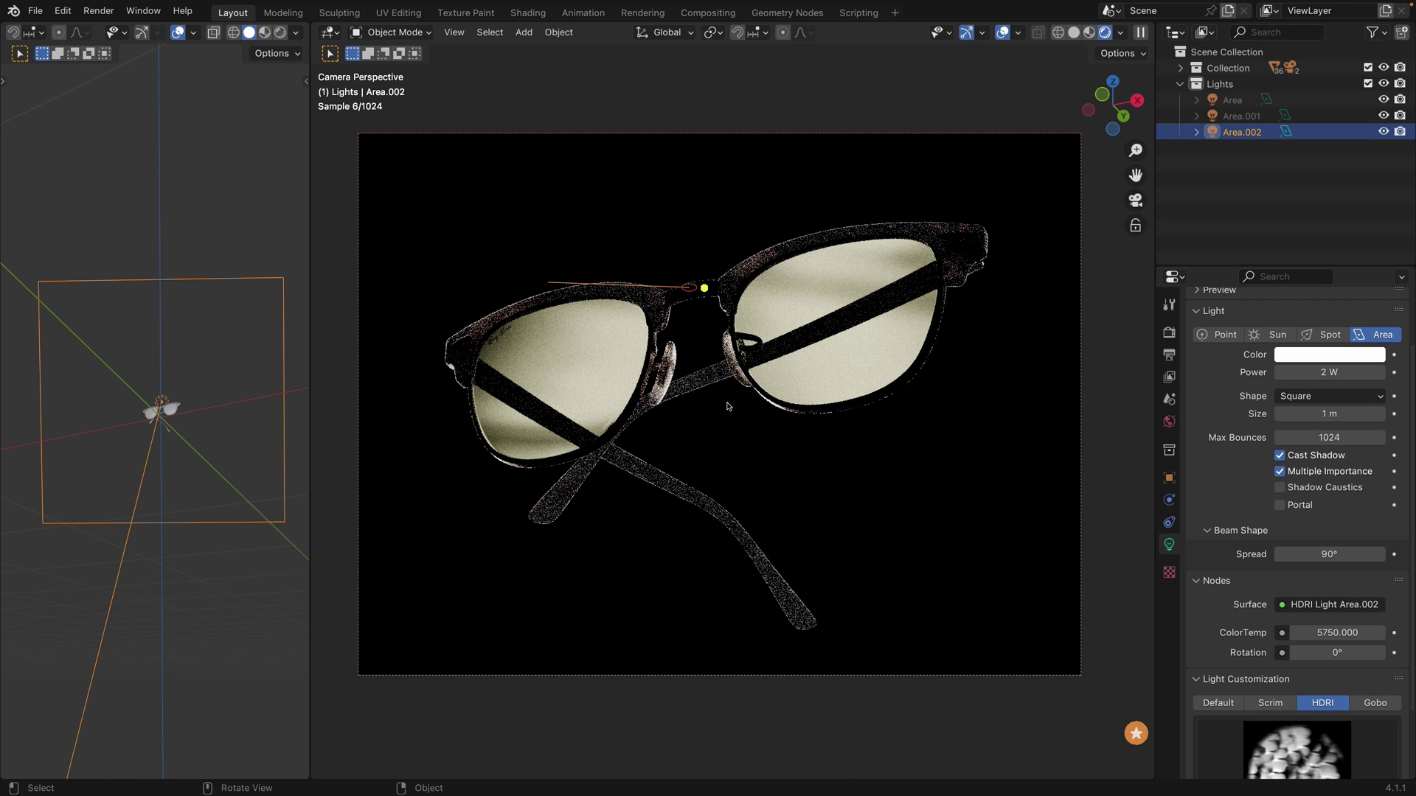
pyautogui.click(1353, 374)
pyautogui.write('0.5')
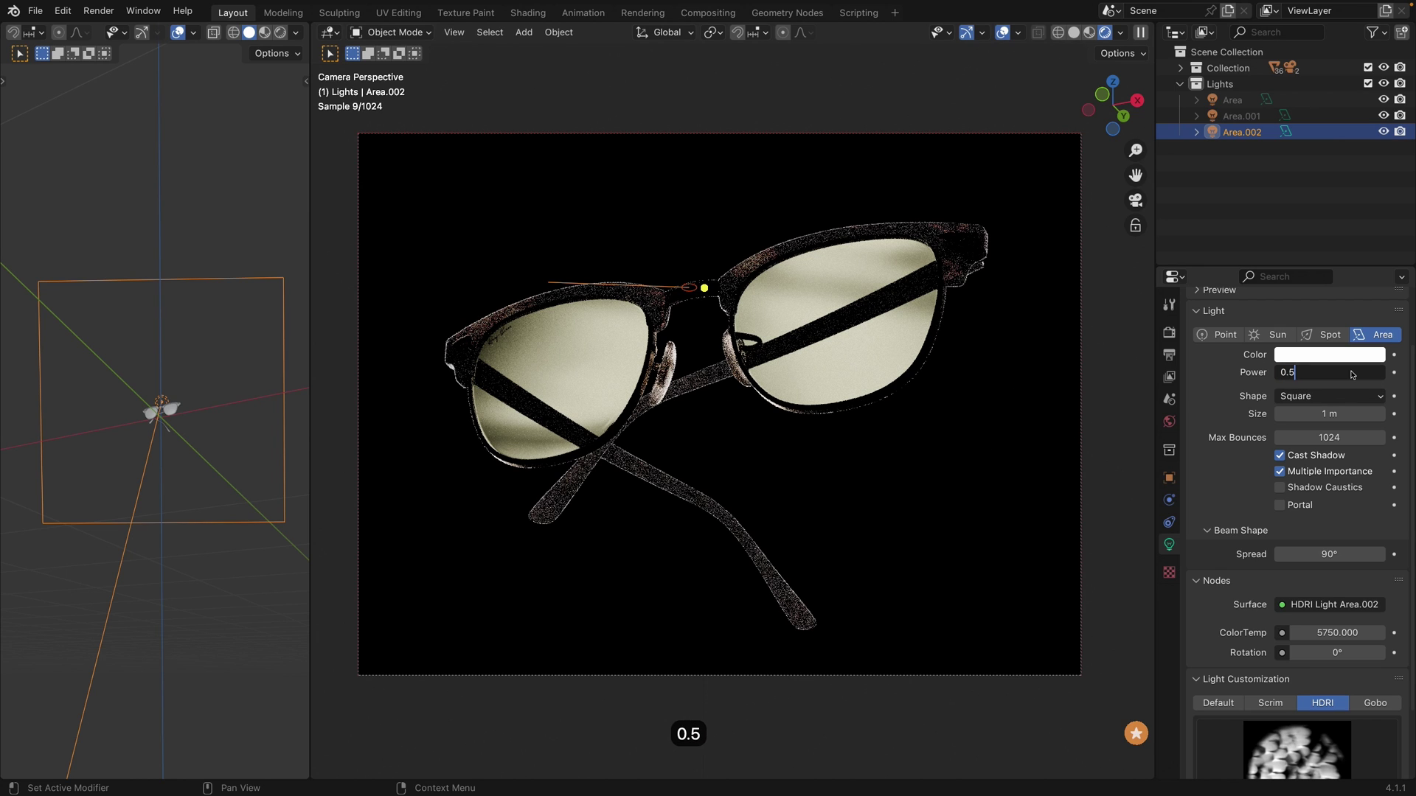
pyautogui.press('Return')
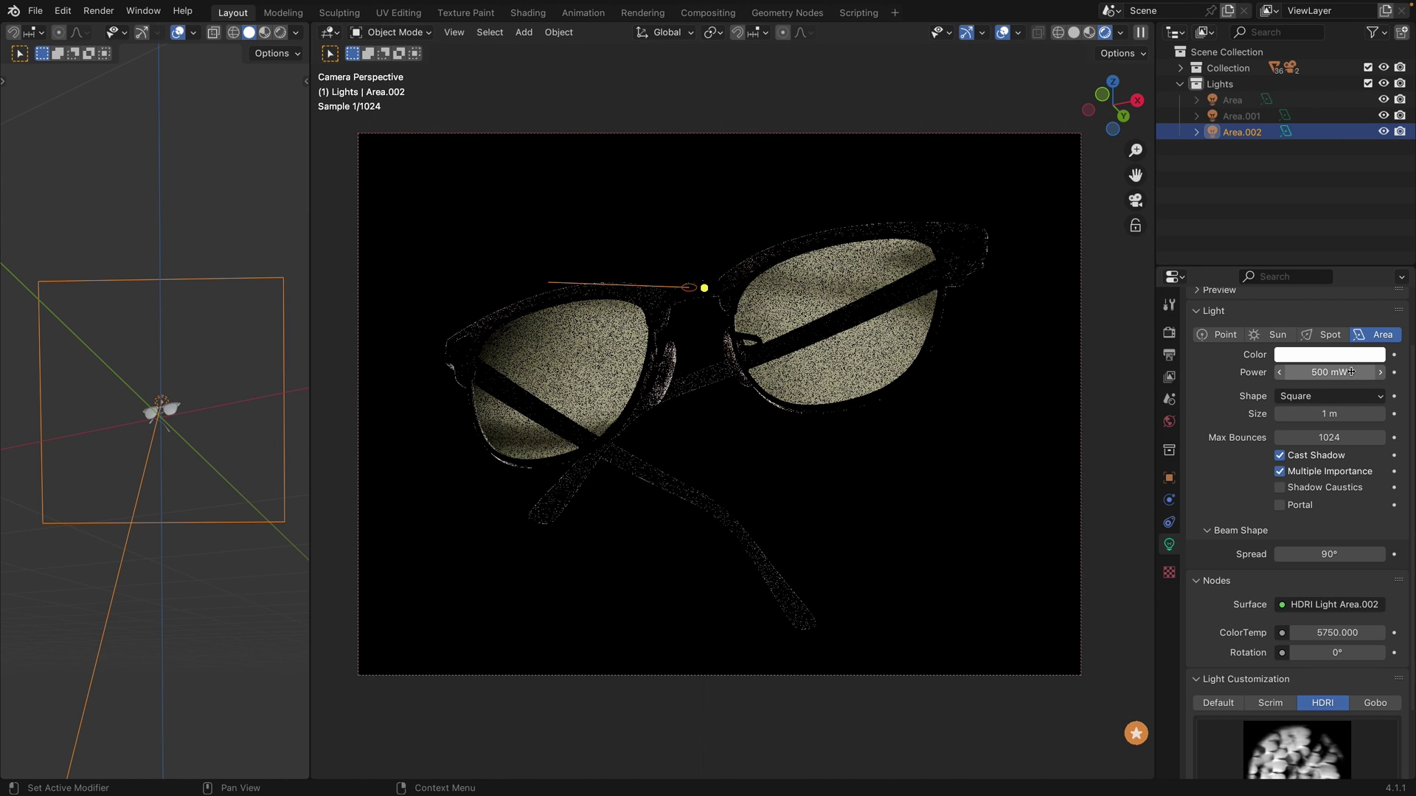
pyautogui.click(1343, 420)
pyautogui.write('0.5')
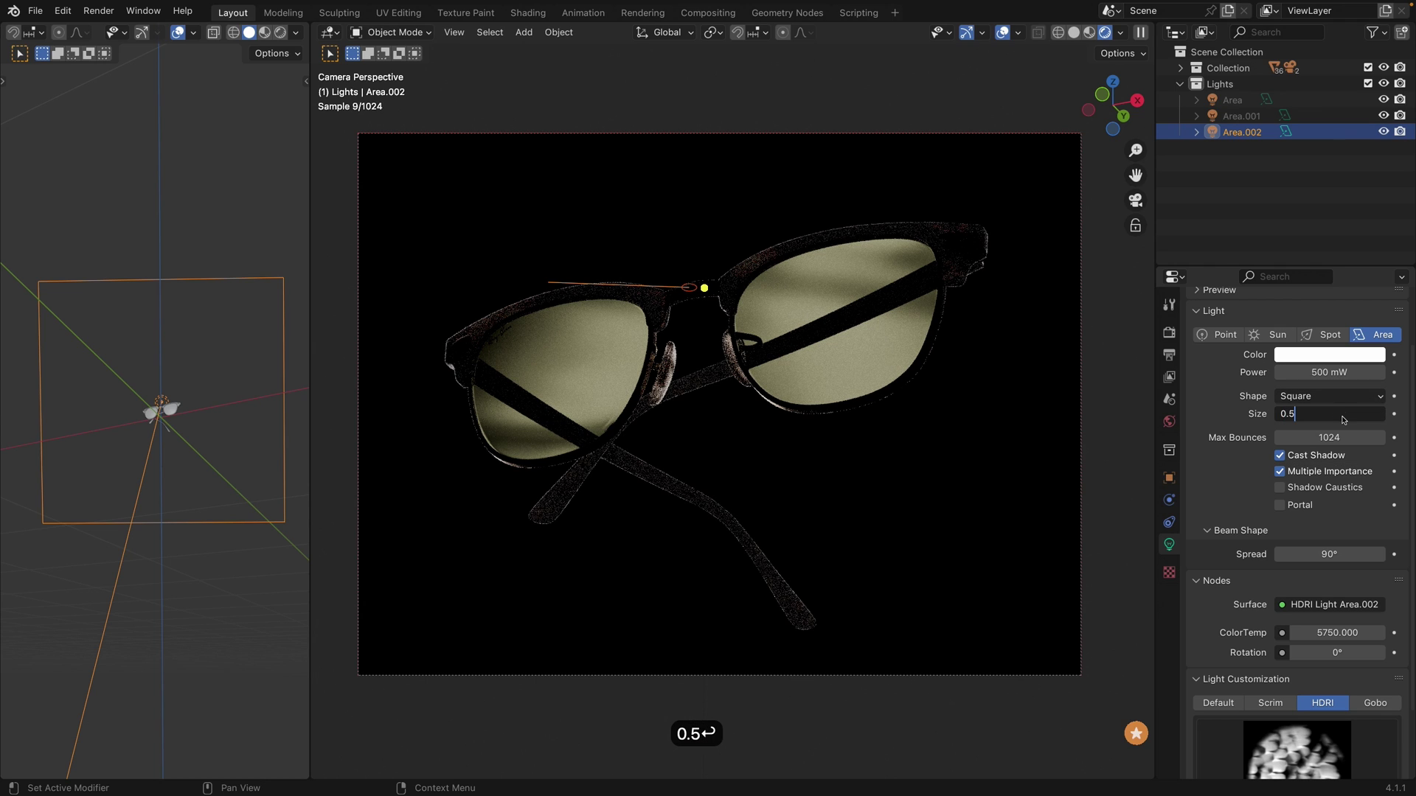
pyautogui.press('Return')
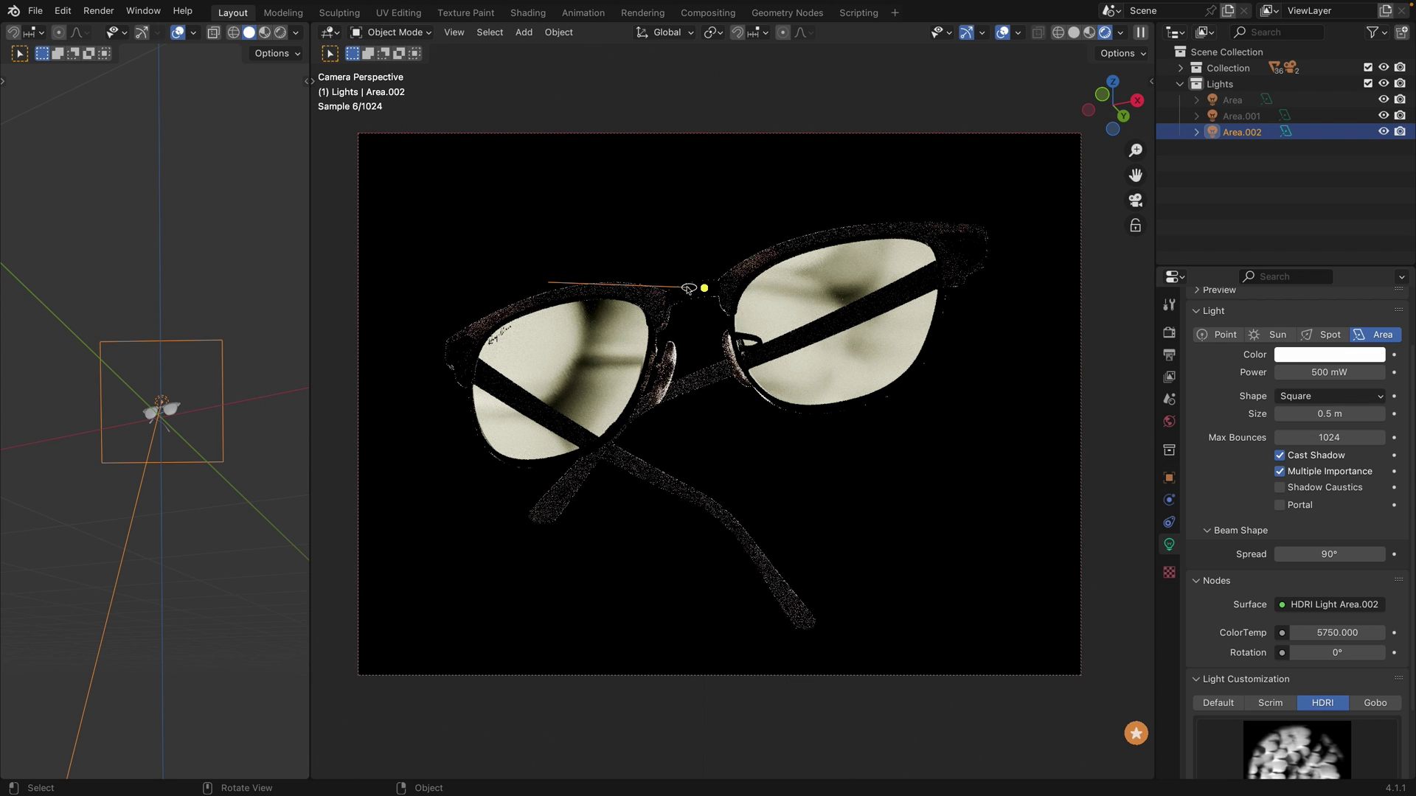
# Swing Area.002 to a new spot over the glasses and set its size to 0.3 m.
pyautogui.moveTo(691, 293); pyautogui.dragTo(964, 322)
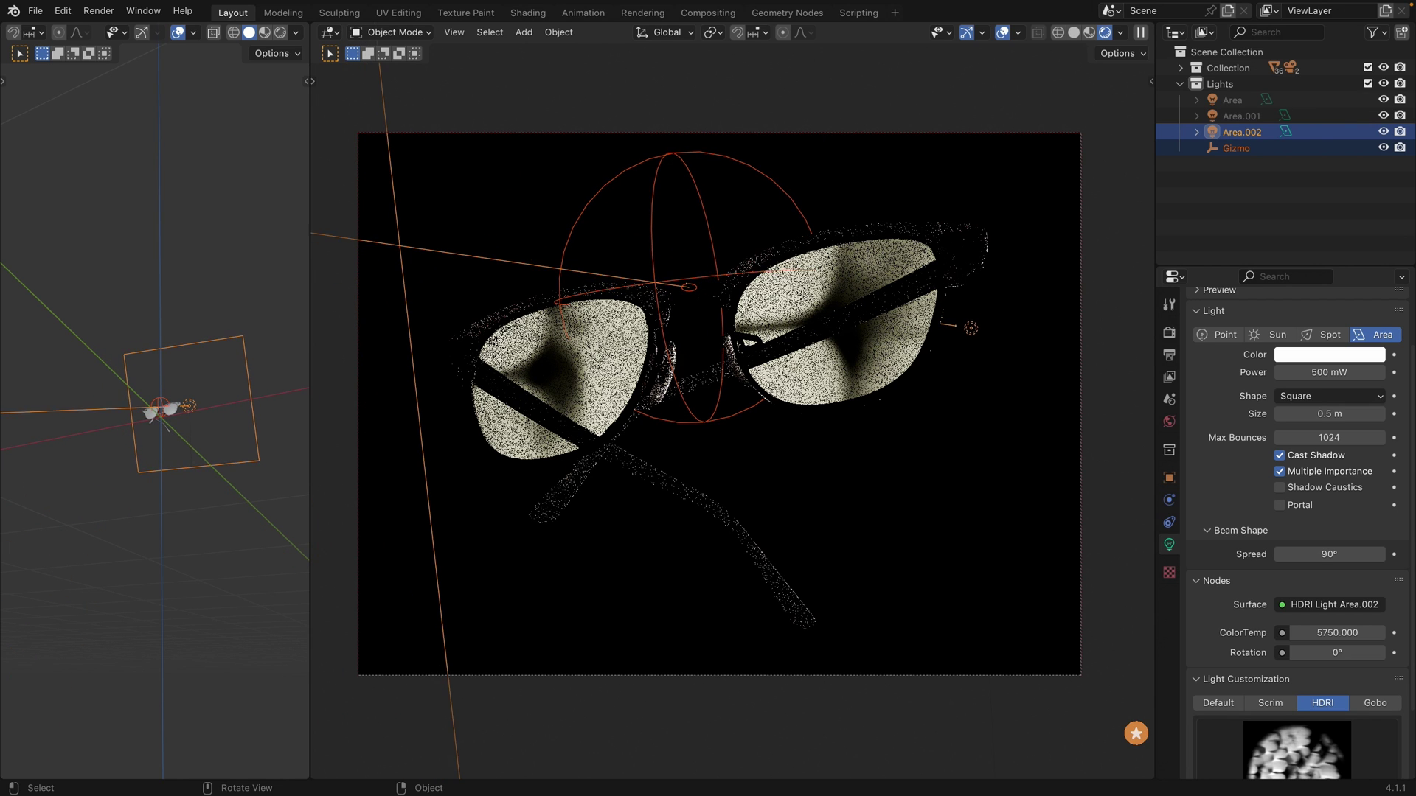
pyautogui.moveTo(749, 286); pyautogui.dragTo(751, 285)
pyautogui.click(1354, 413)
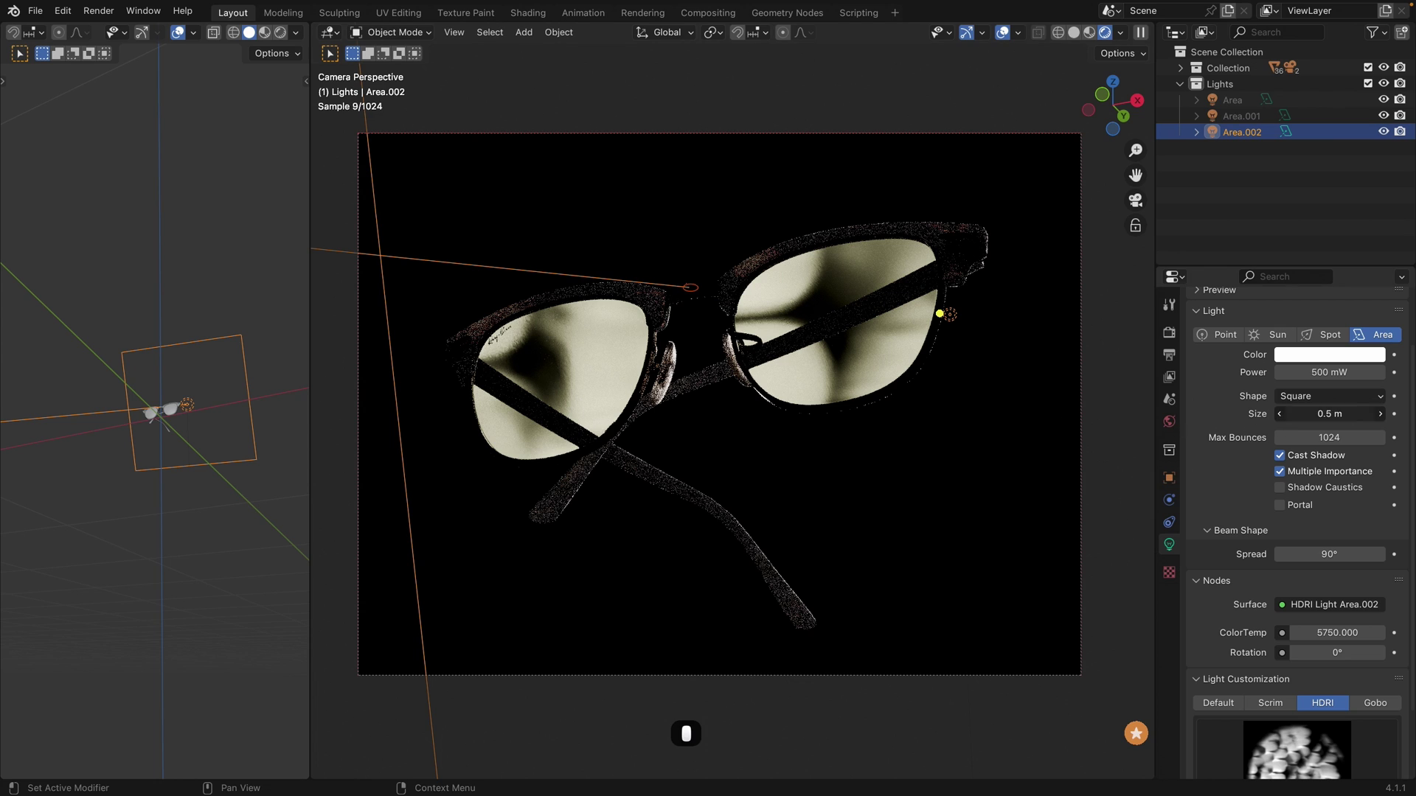
pyautogui.write('0.3')
pyautogui.press('Return')
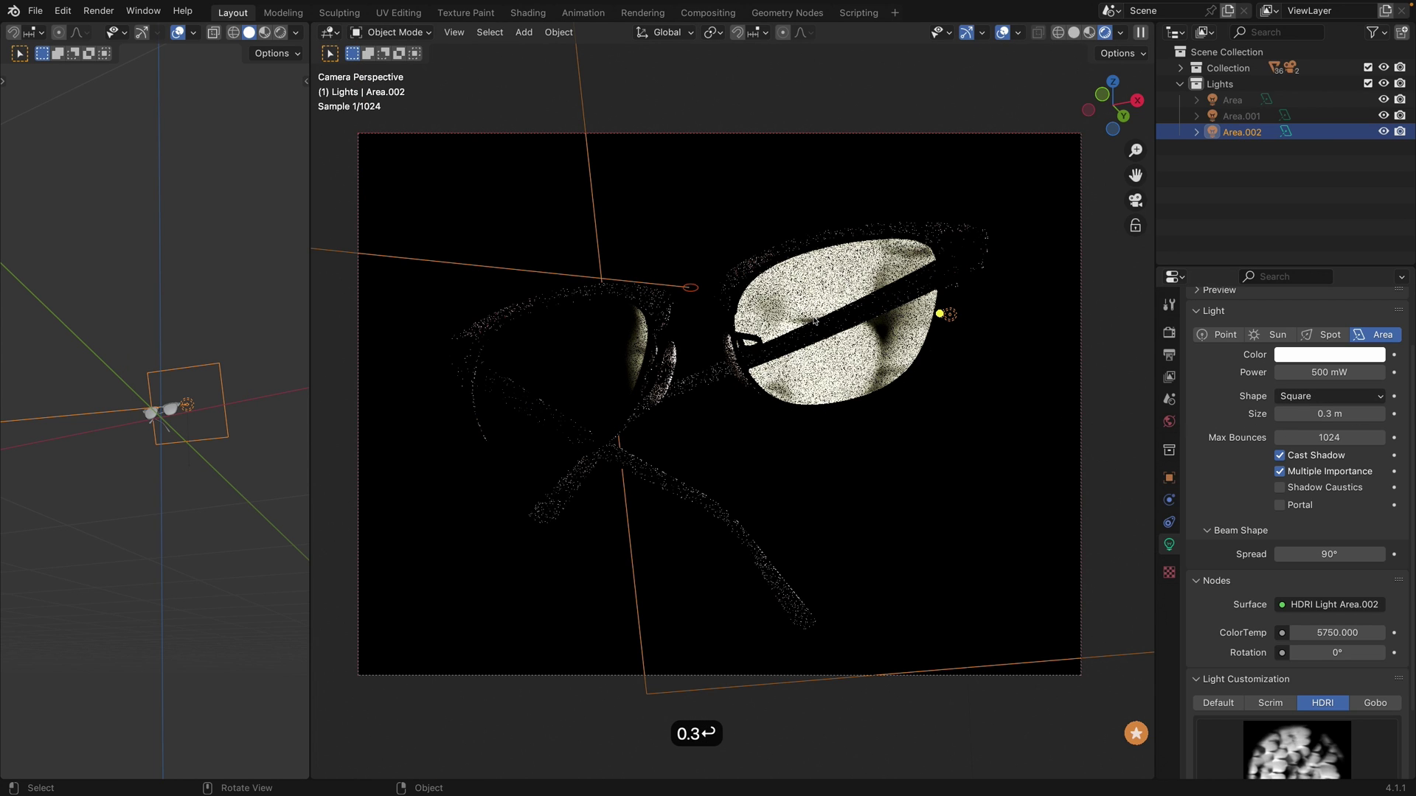
# Widen Area.002's spread to 180° and orbit it so the lens shadows shift left.
pyautogui.moveTo(690, 288)
pyautogui.mouseDown()
pyautogui.moveTo(617, 309)
pyautogui.moveTo(599, 291)
pyautogui.moveTo(713, 298)
pyautogui.mouseUp()
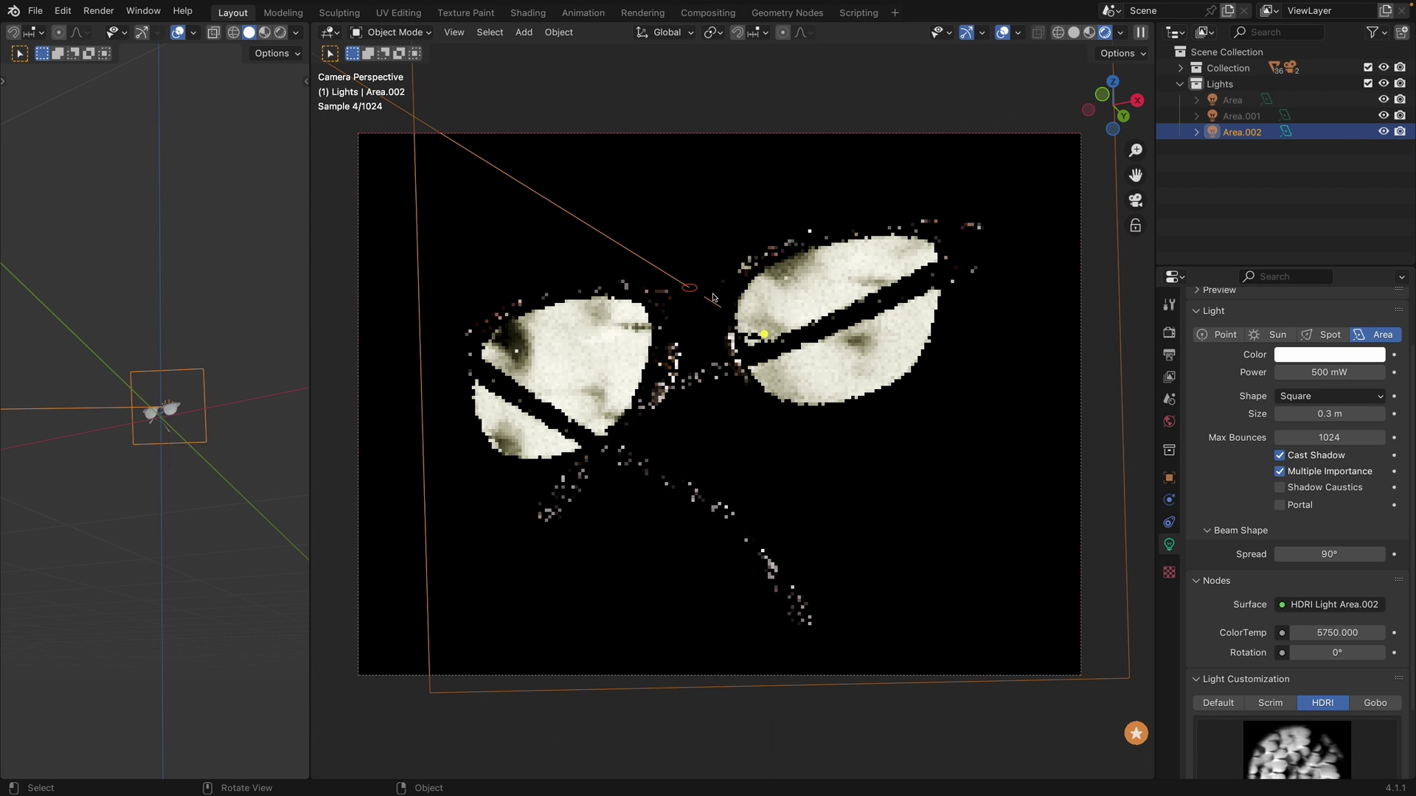
pyautogui.click(1328, 554)
pyautogui.write('180')
pyautogui.press('Return')
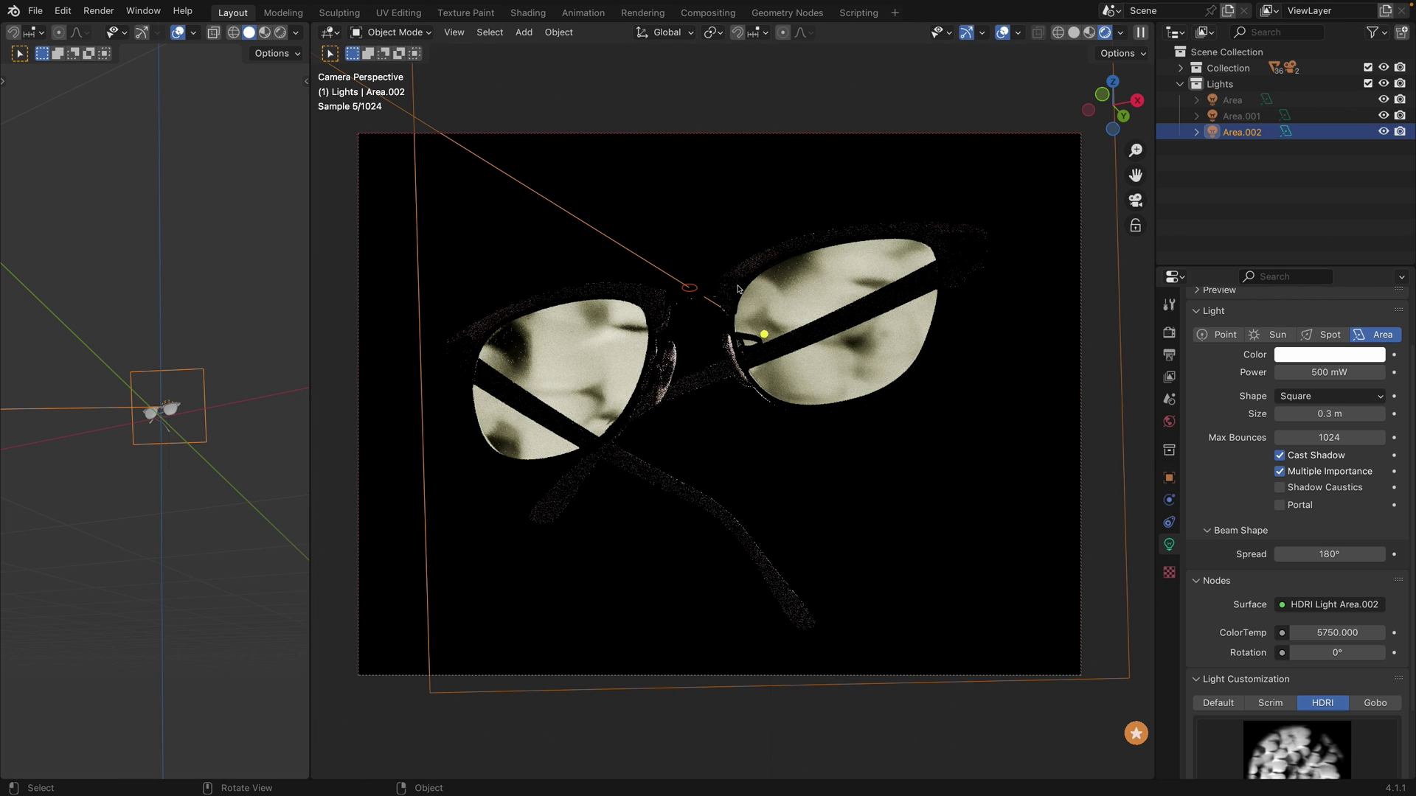
pyautogui.click(689, 290)
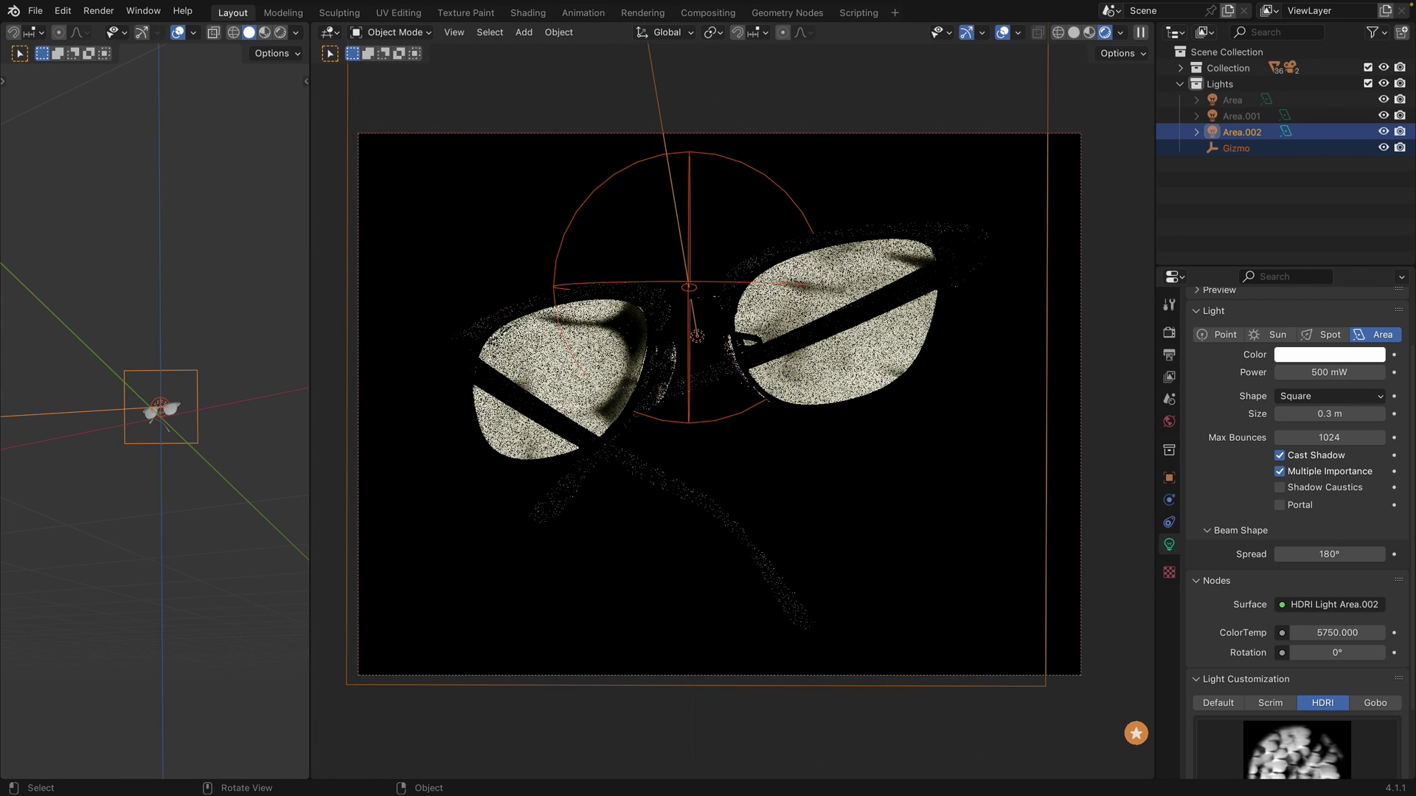
pyautogui.moveTo(689, 288); pyautogui.dragTo(716, 278)
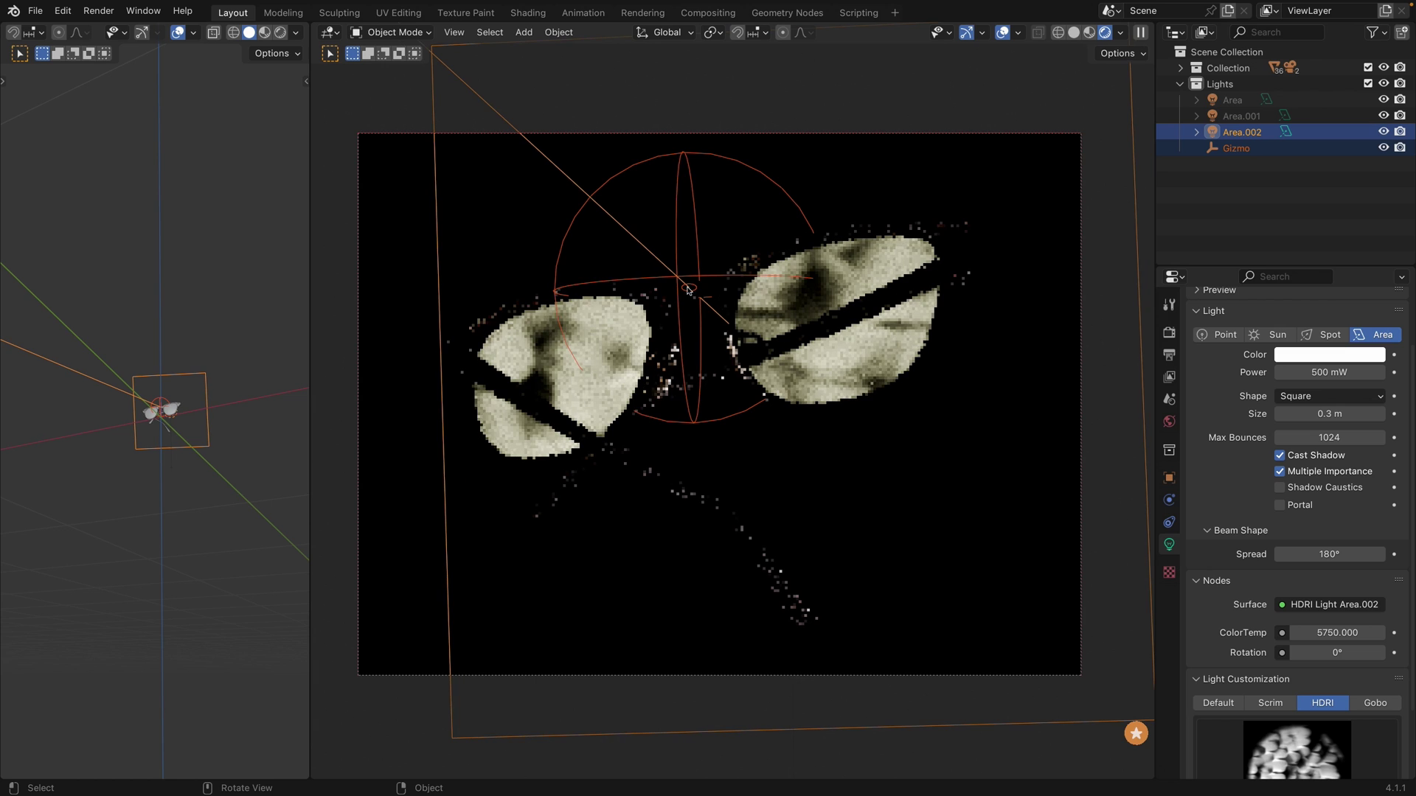
# Set Area.002's colour temperature to 1500 and its power to 100 mW.
pyautogui.click(871, 419)
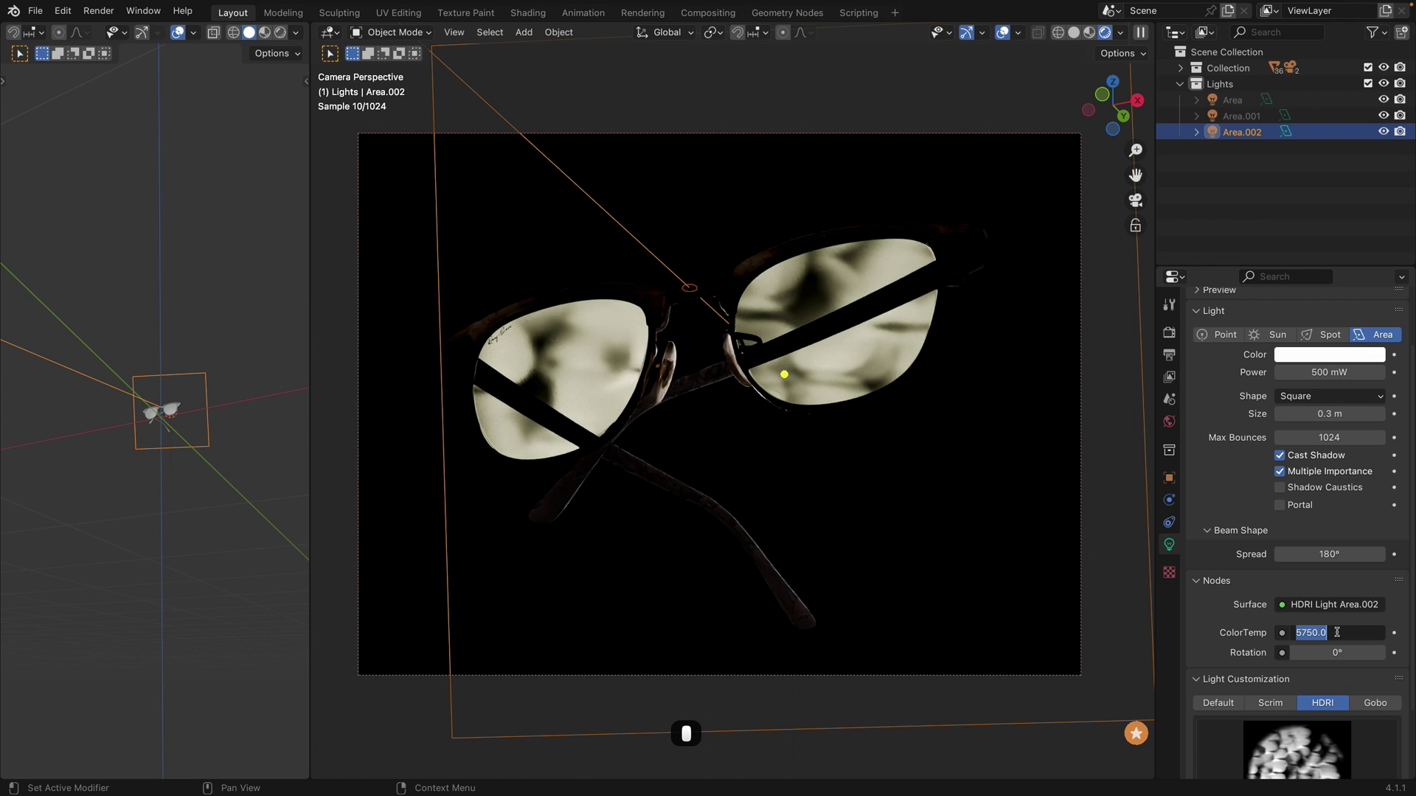
pyautogui.write('1500')
pyautogui.press('Return')
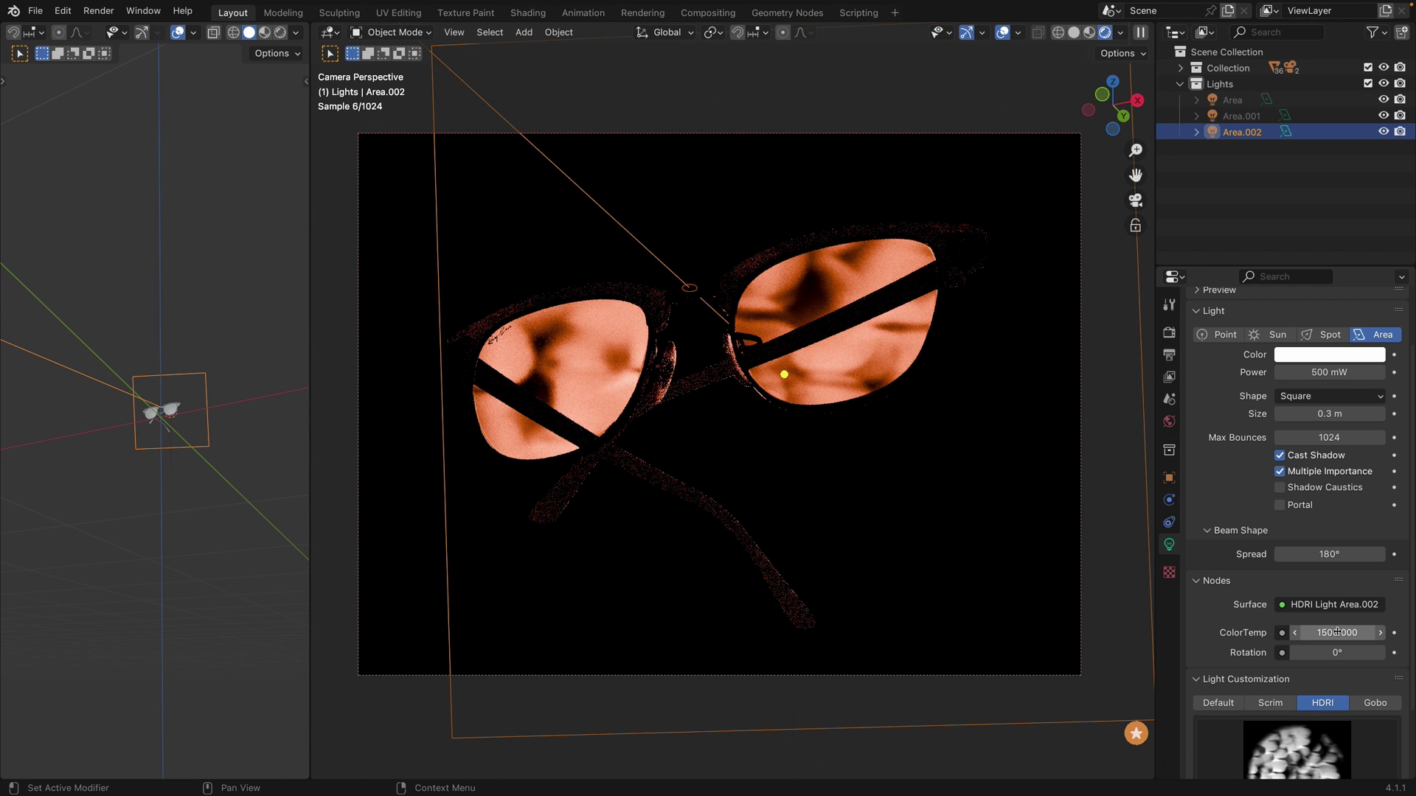
pyautogui.click(1296, 374)
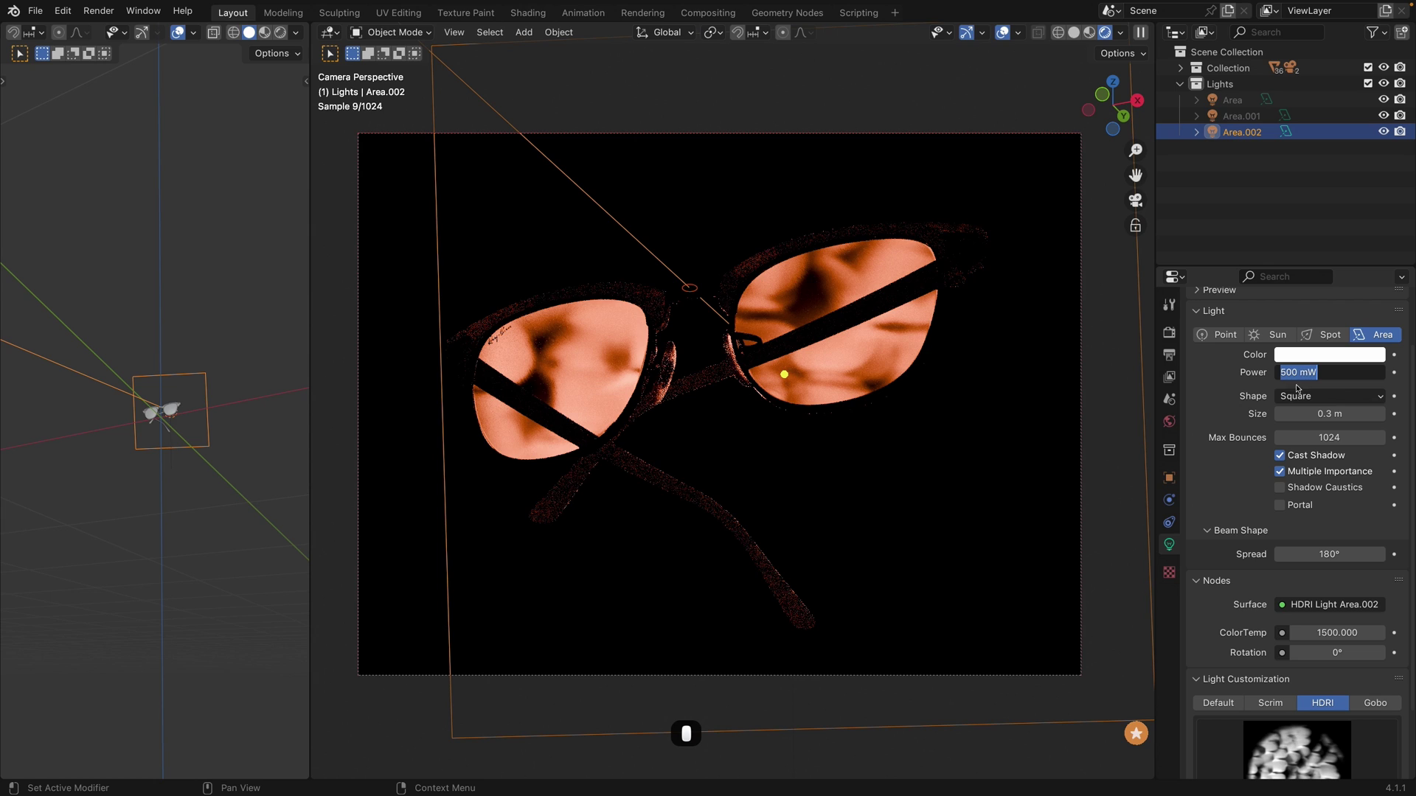
pyautogui.click(1289, 385)
pyautogui.press('BackSpace')
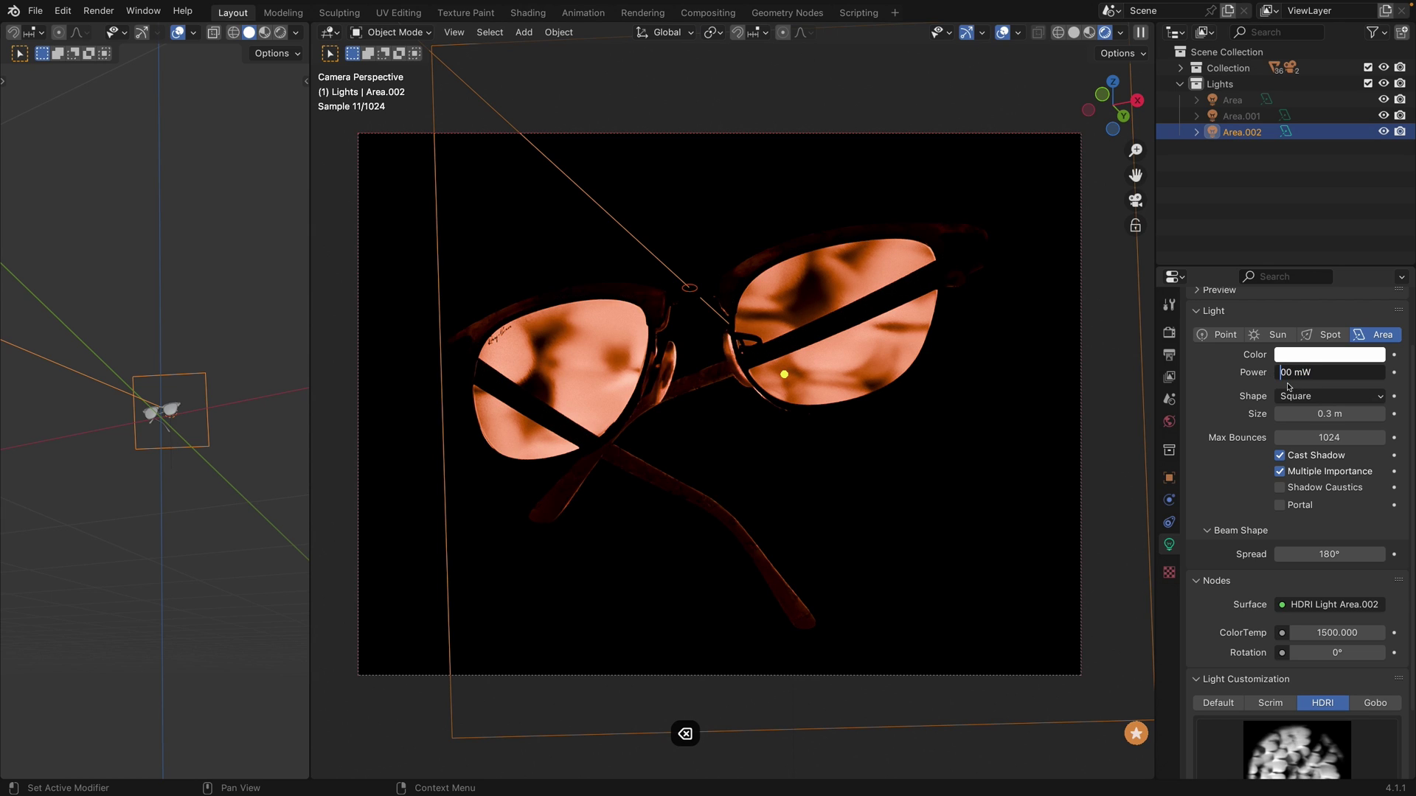
pyautogui.write('1')
pyautogui.press('Return')
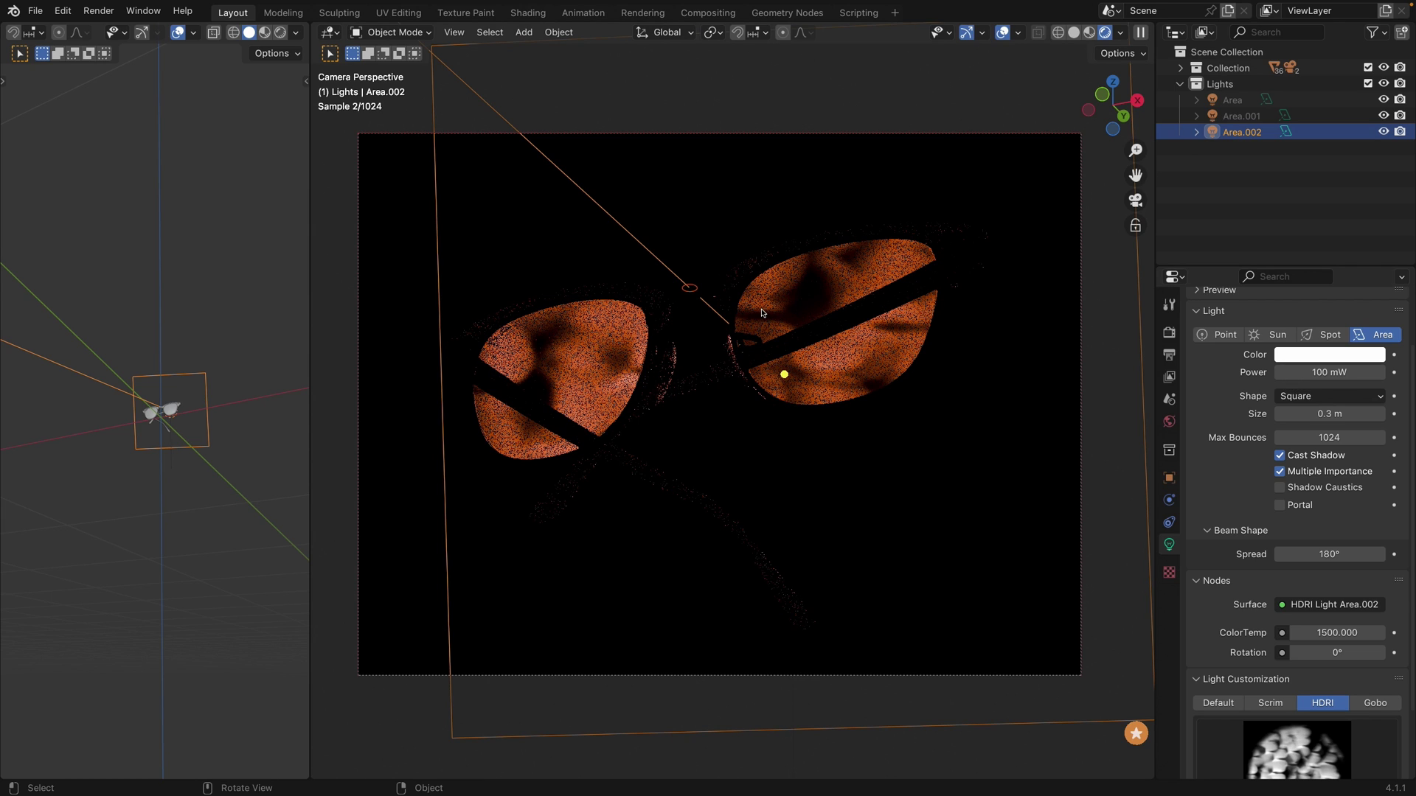
# Turn off light solo, deselect, save clubmaster.blend, then orbit the side view around the sunglasses.
pyautogui.click(1136, 735)
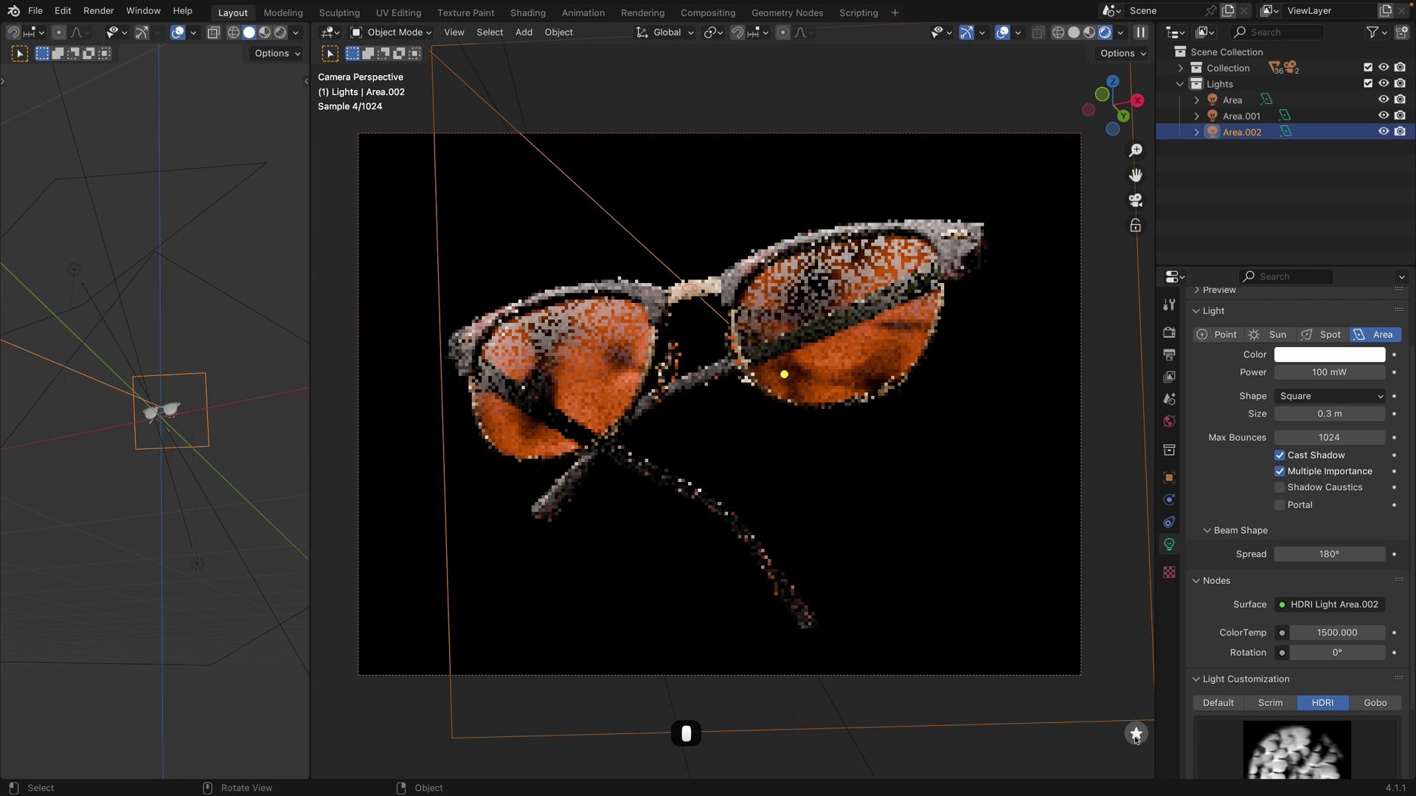
pyautogui.click(919, 539)
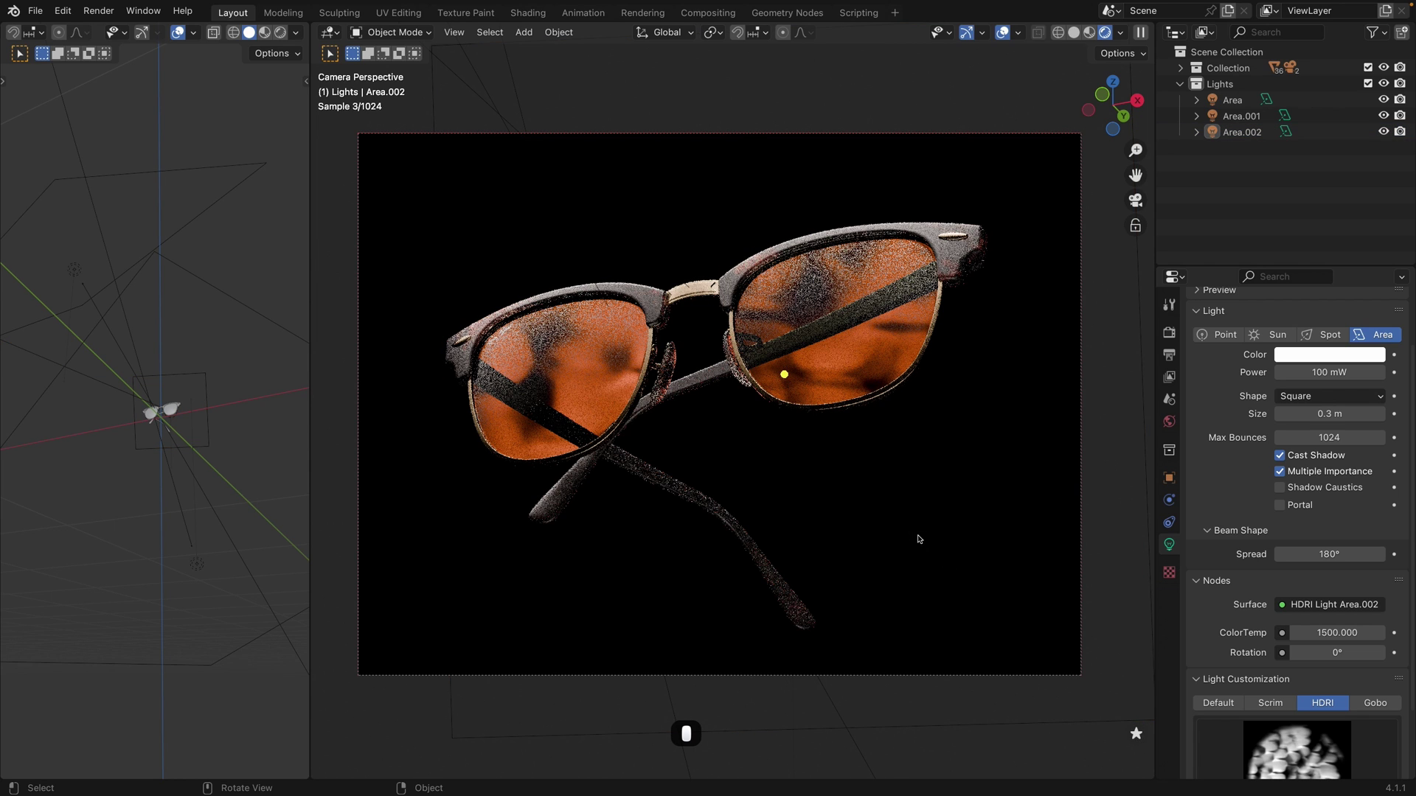
pyautogui.press('super+s')
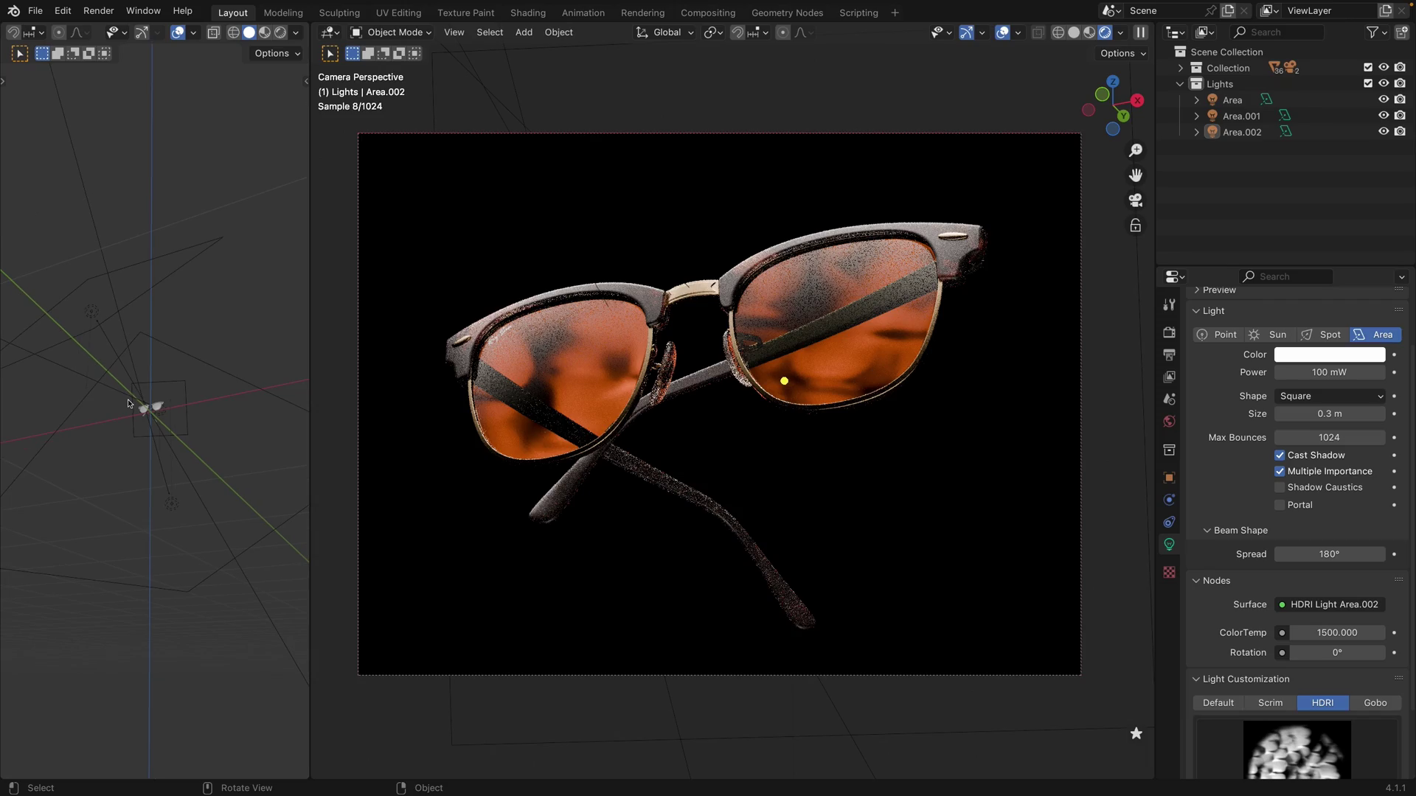
pyautogui.click(158, 405)
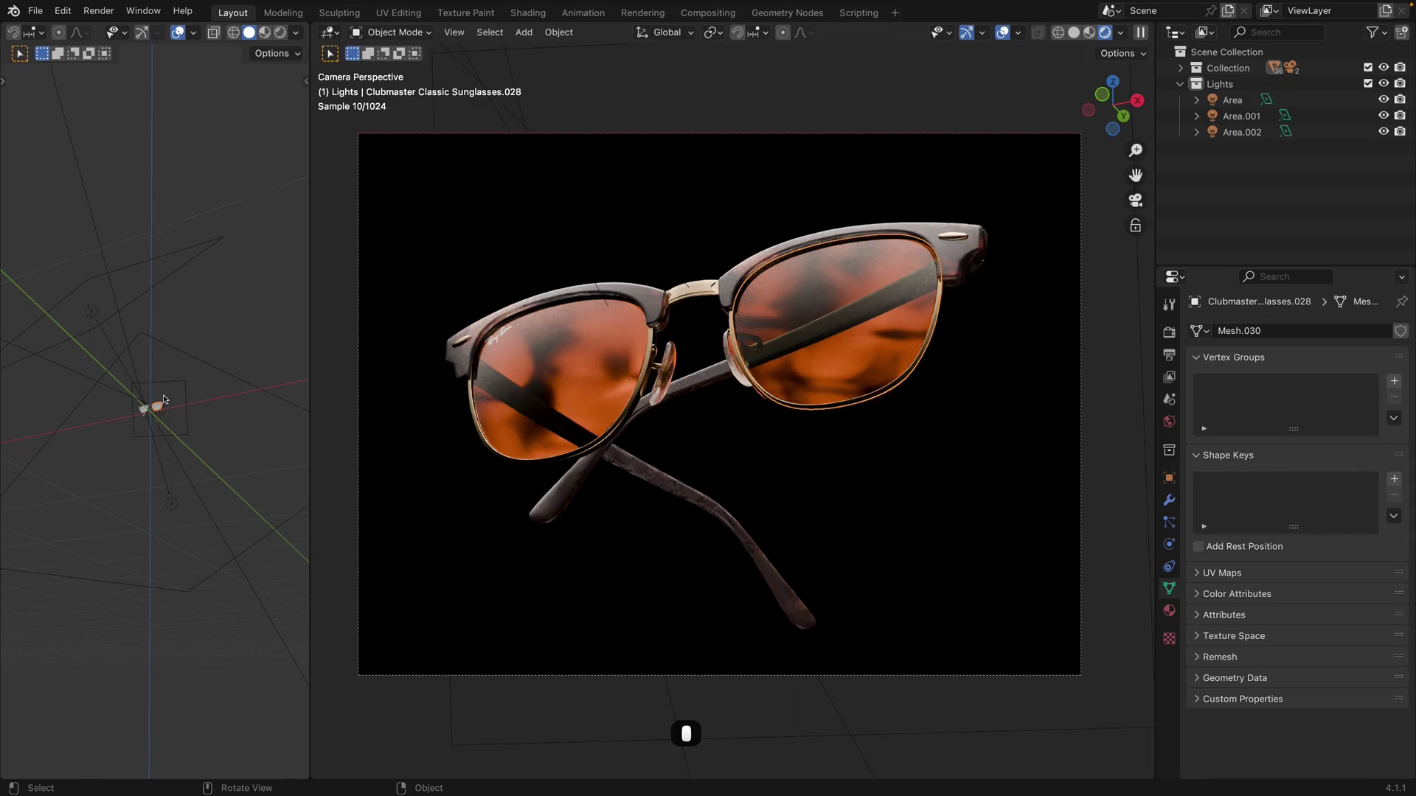
pyautogui.moveTo(150, 405)
pyautogui.mouseDown(button='middle')
pyautogui.moveTo(133, 440)
pyautogui.moveTo(69, 440)
pyautogui.moveTo(126, 468)
pyautogui.moveTo(176, 403)
pyautogui.mouseUp(button='middle')
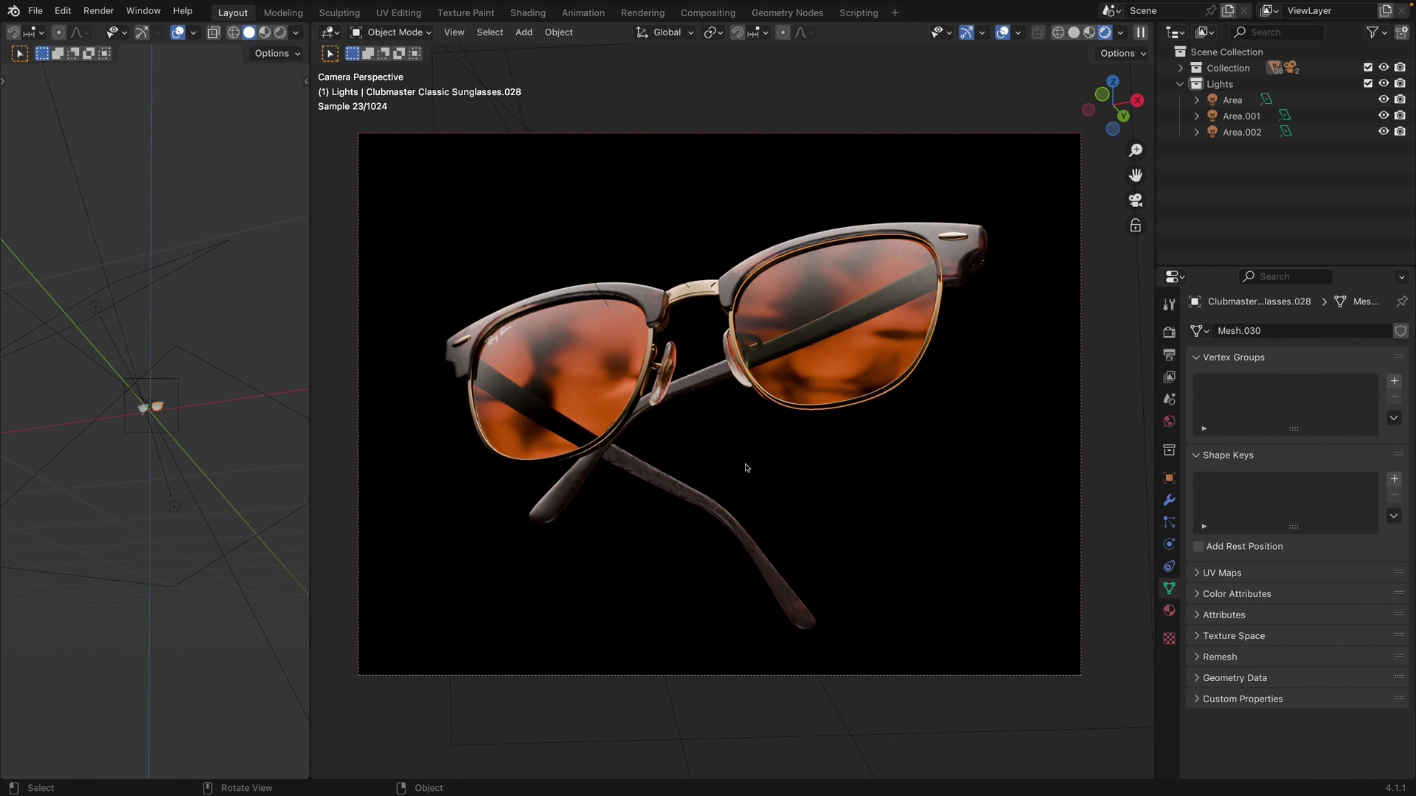
# Add a fourth area light, Area.003, aim it at the sunglasses and shrink it to 0.377 m.
pyautogui.rightClick(601, 287)
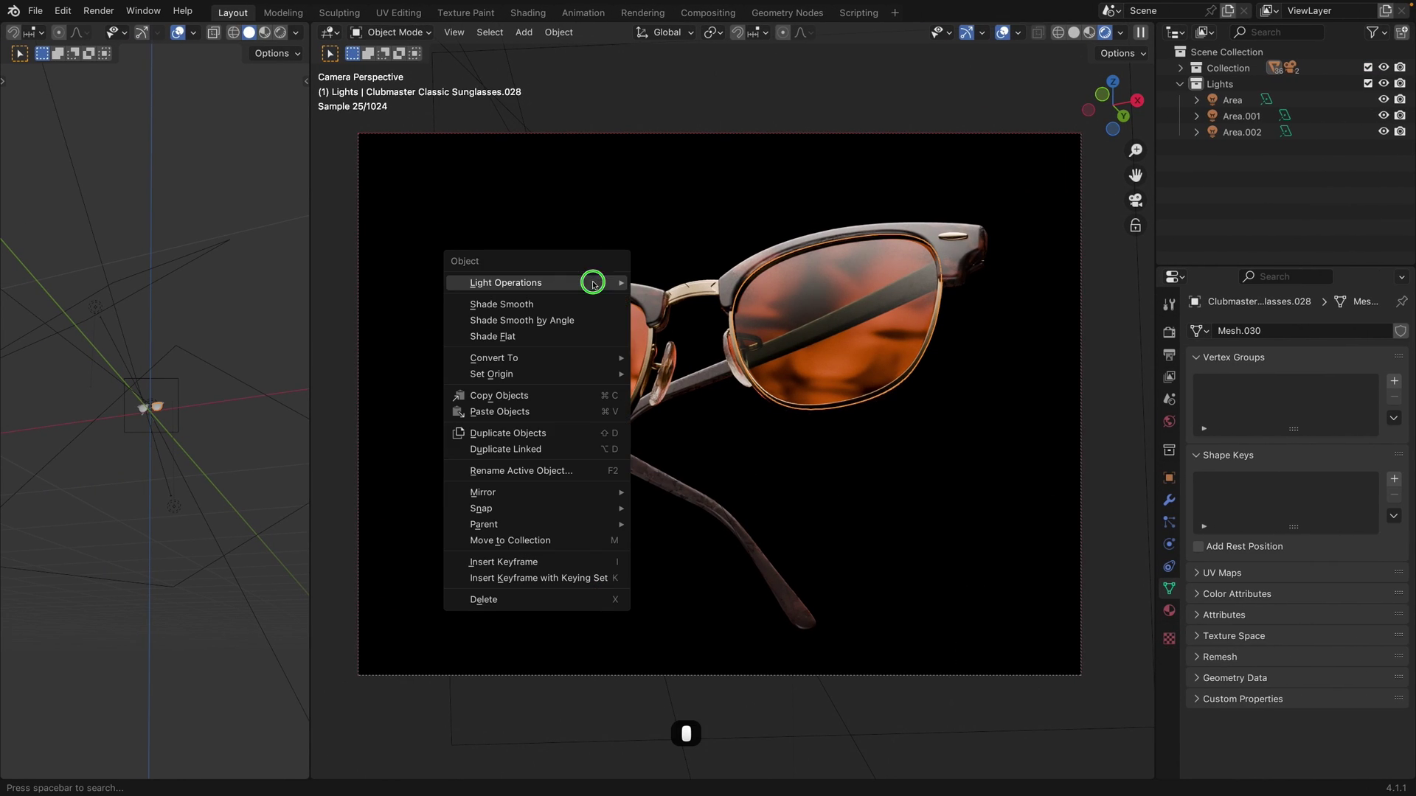
pyautogui.moveTo(598, 282)
pyautogui.click(690, 284)
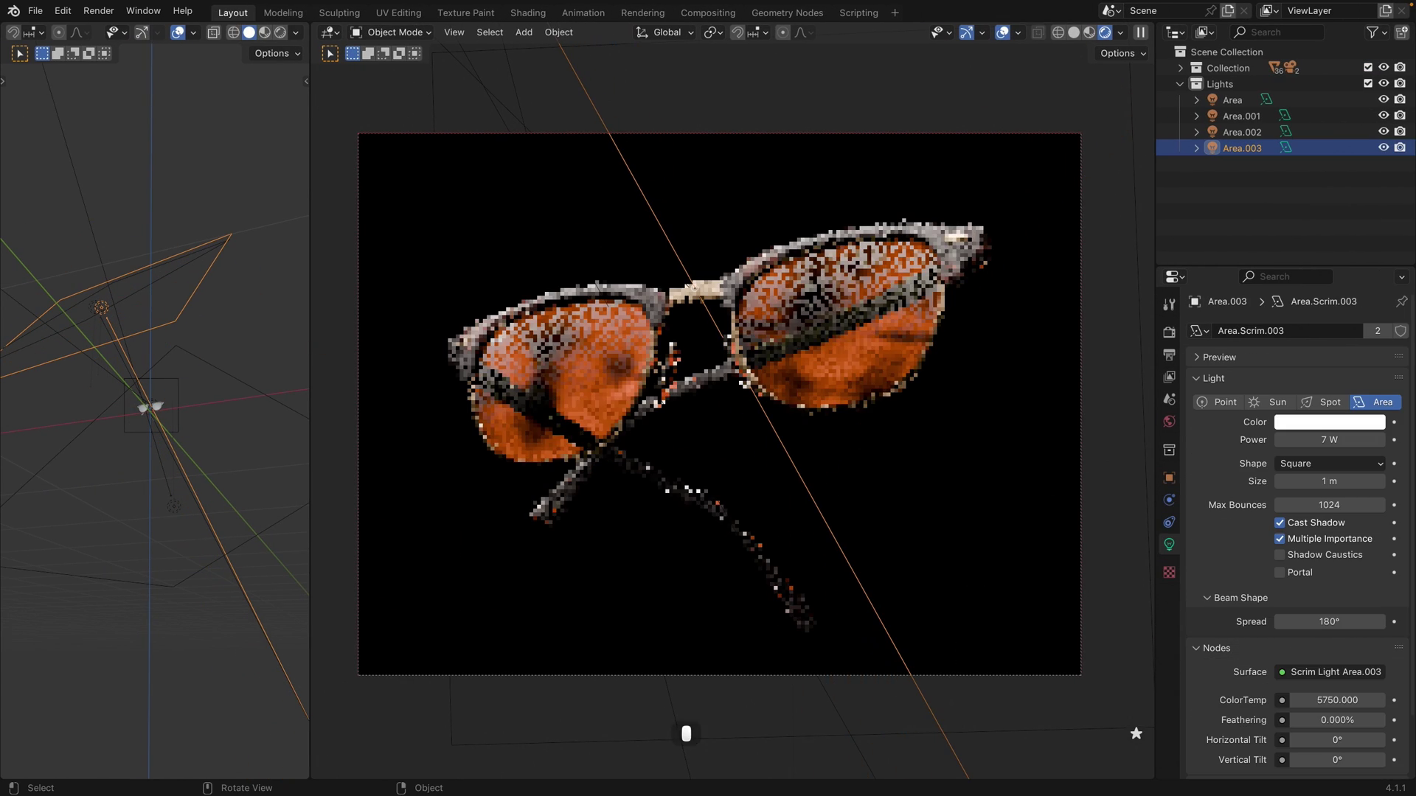
pyautogui.press('2')
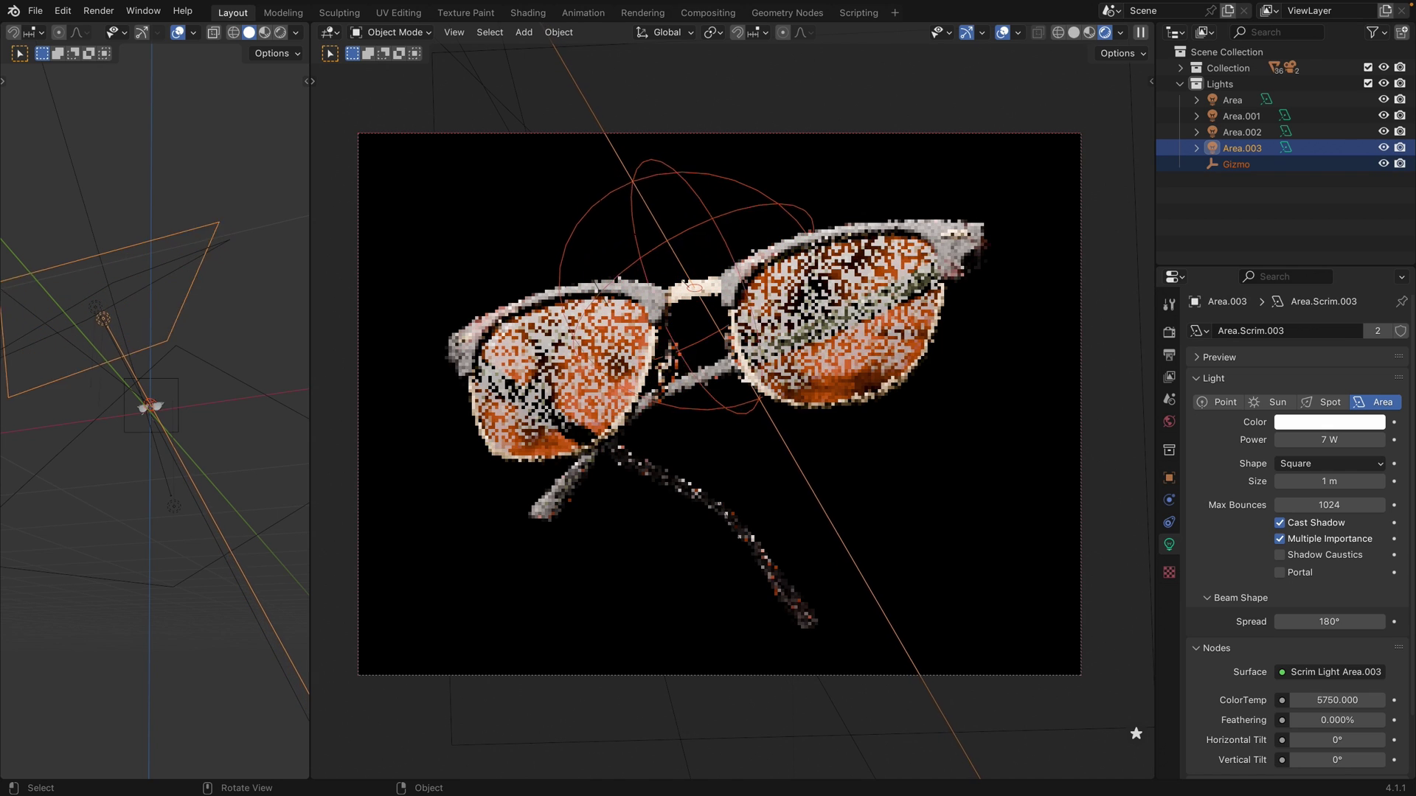
pyautogui.moveTo(555, 213); pyautogui.dragTo(694, 288)
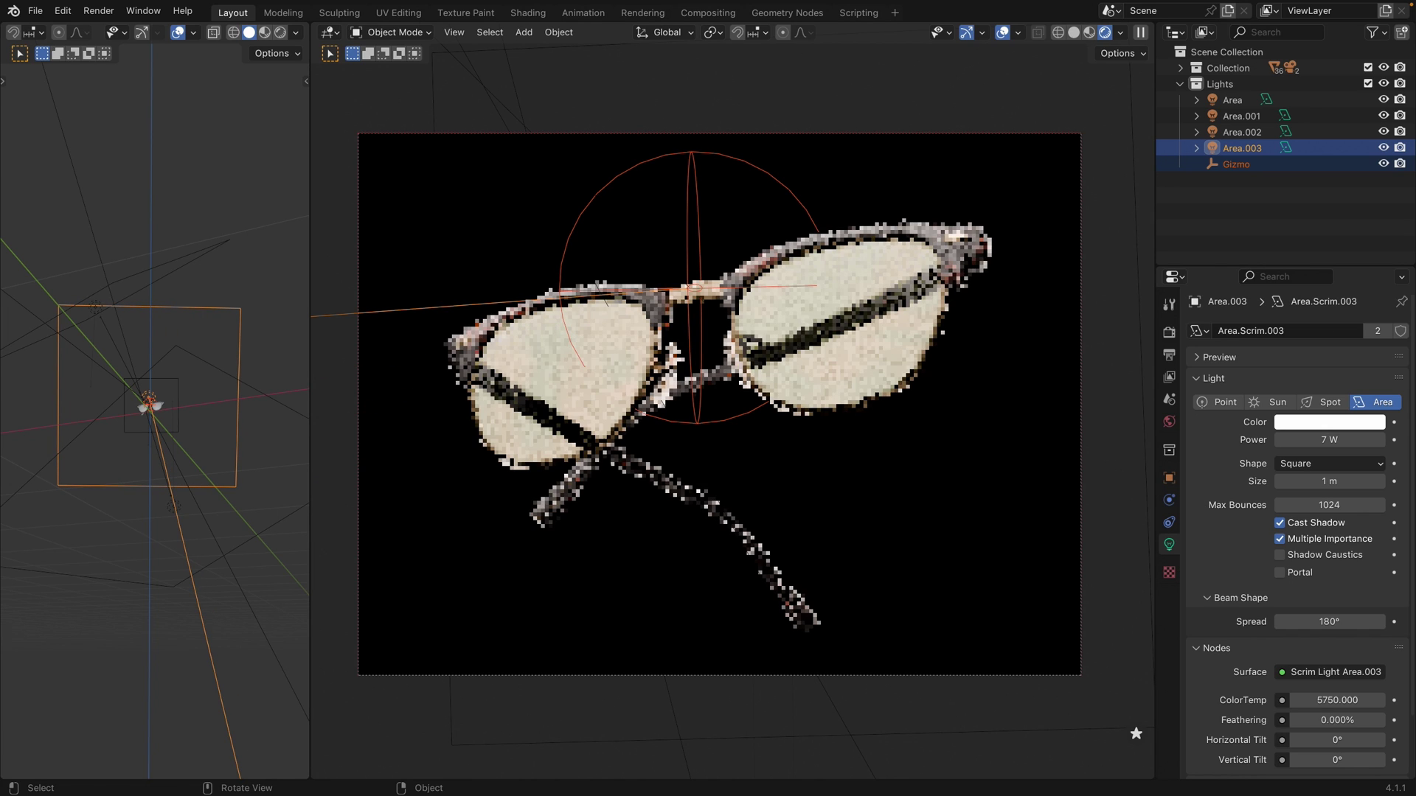
pyautogui.keyDown('shift'); pyautogui.scroll(-8, 694, 288); pyautogui.keyUp('shift')
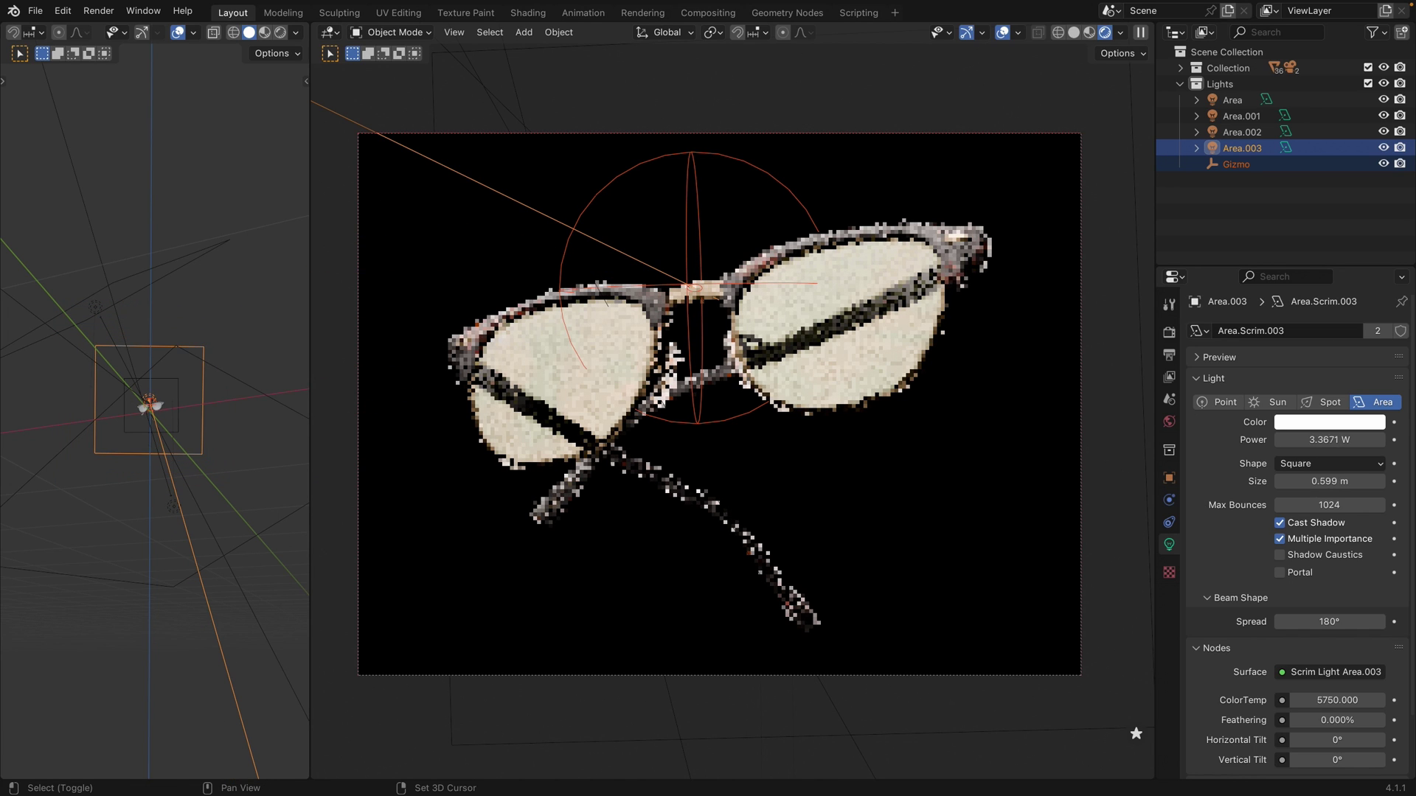
pyautogui.moveTo(1246, 481); pyautogui.dragTo(1224, 481)
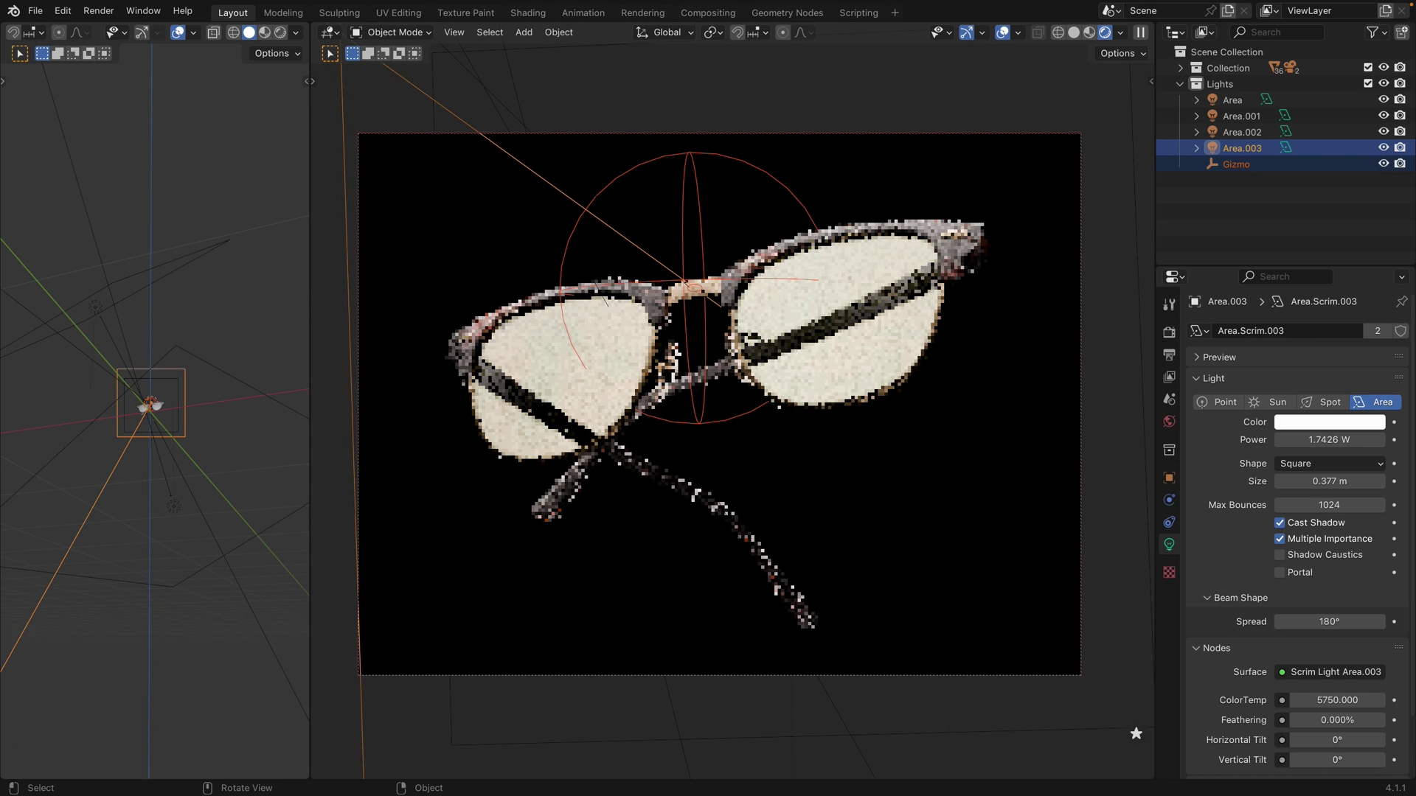
pyautogui.click(609, 140)
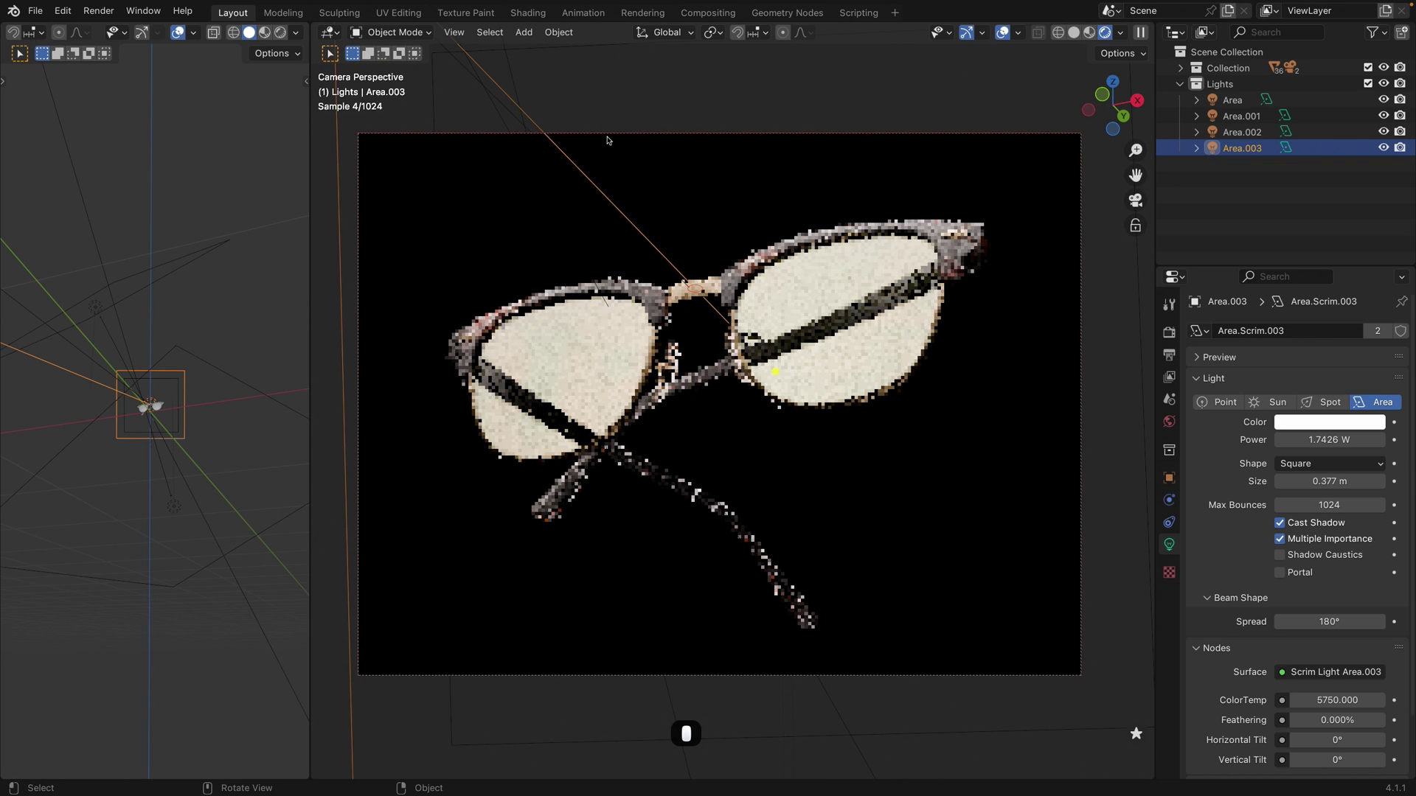
pyautogui.scroll(-2, 1310, 624)
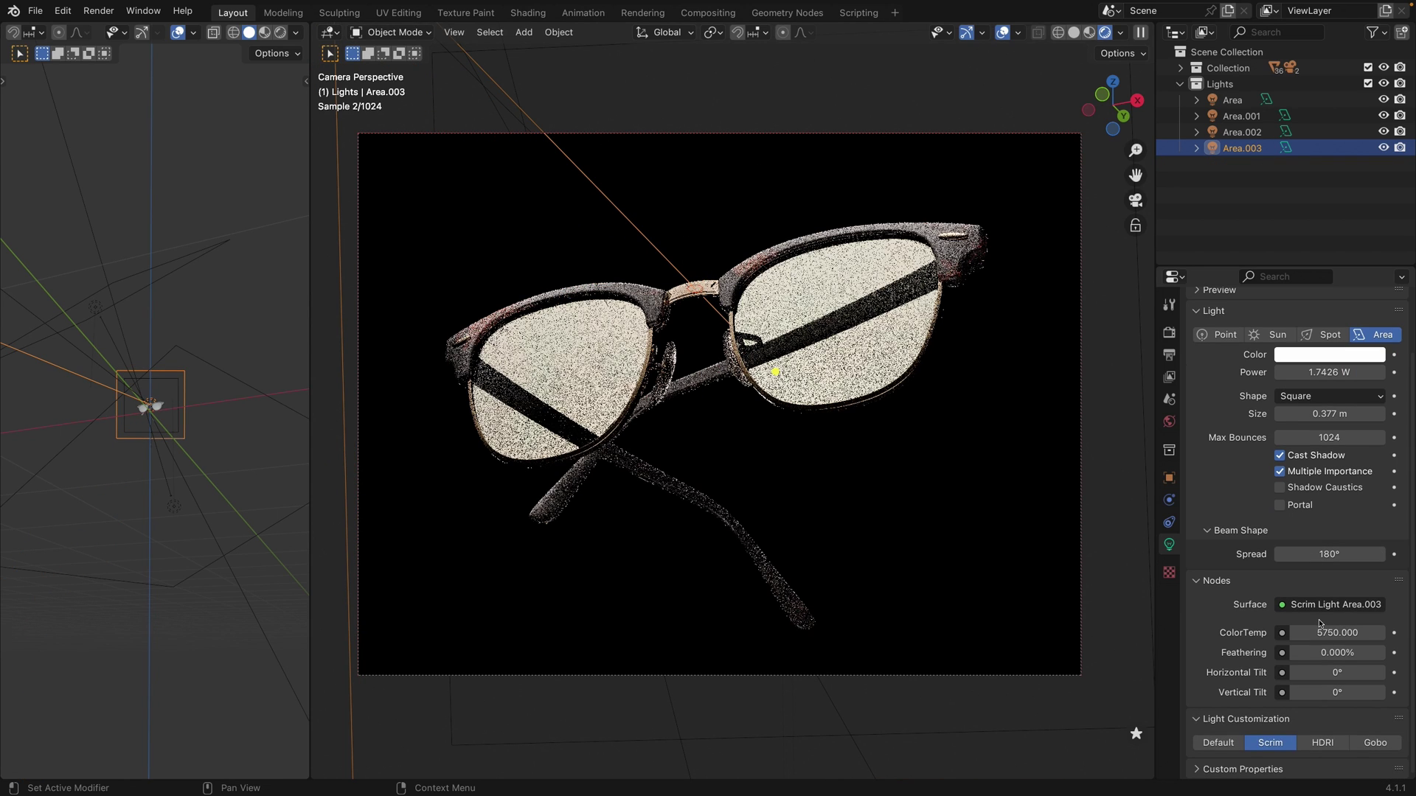
# Give Area.003 the squiggle HDRI texture and enable its Camera ray visibility.
pyautogui.click(1302, 742)
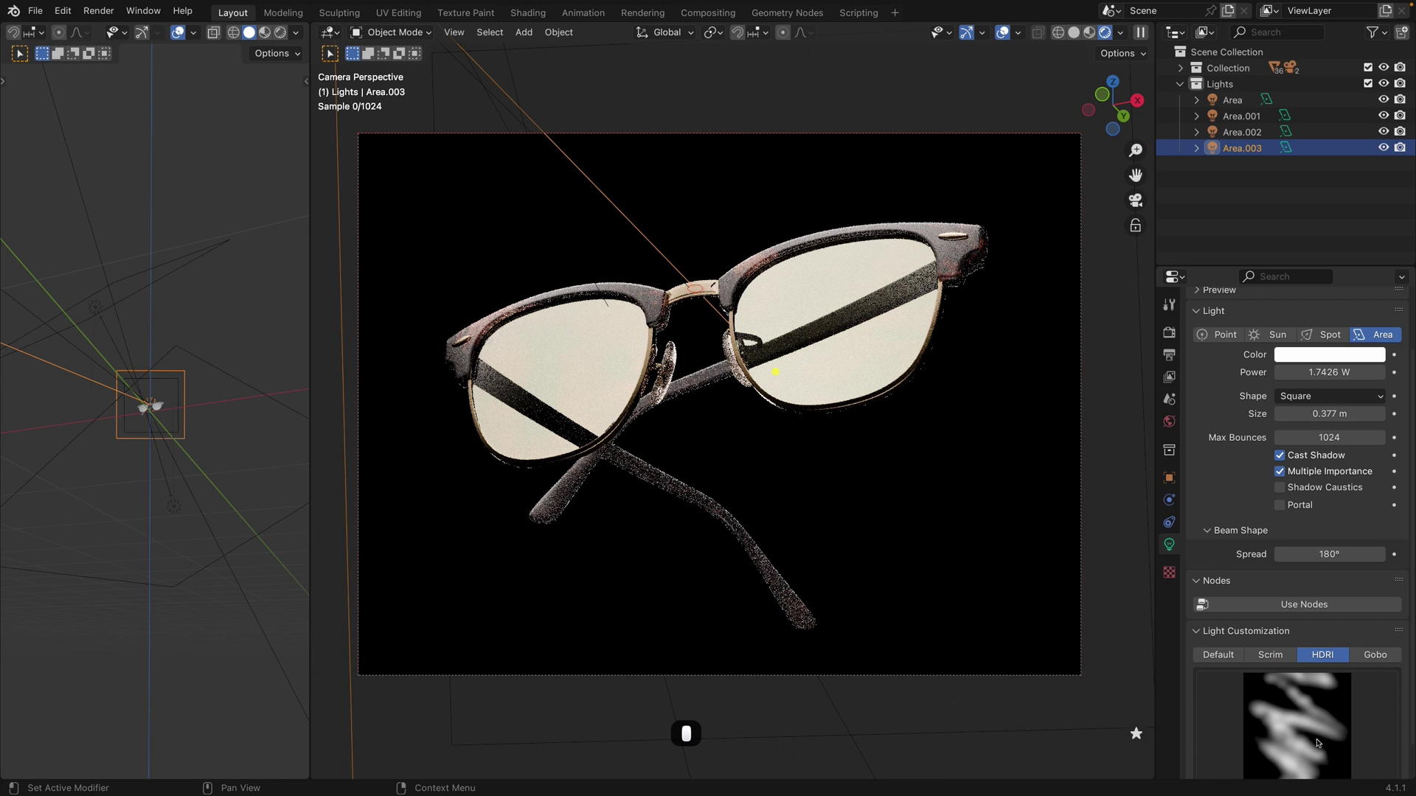
pyautogui.click(1298, 741)
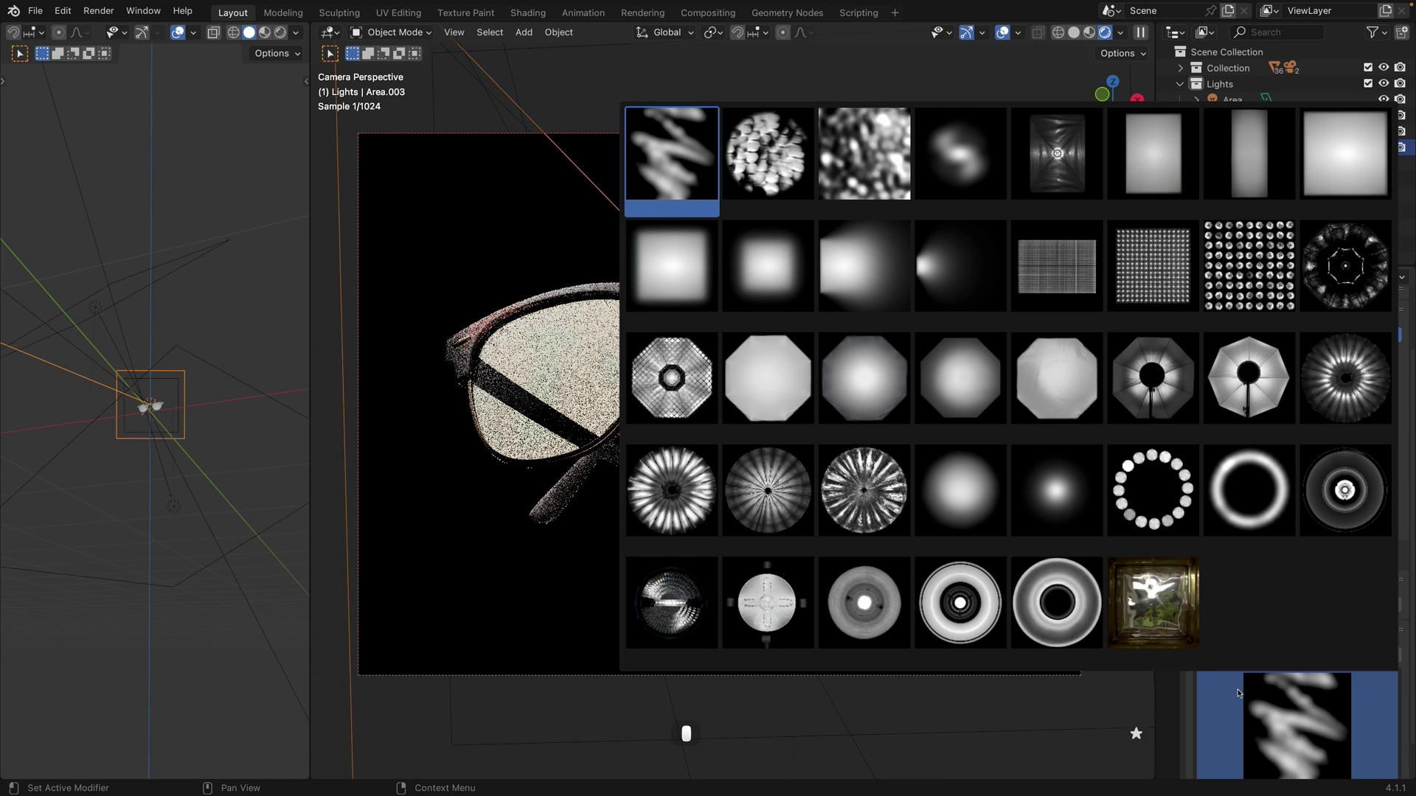
pyautogui.click(676, 148)
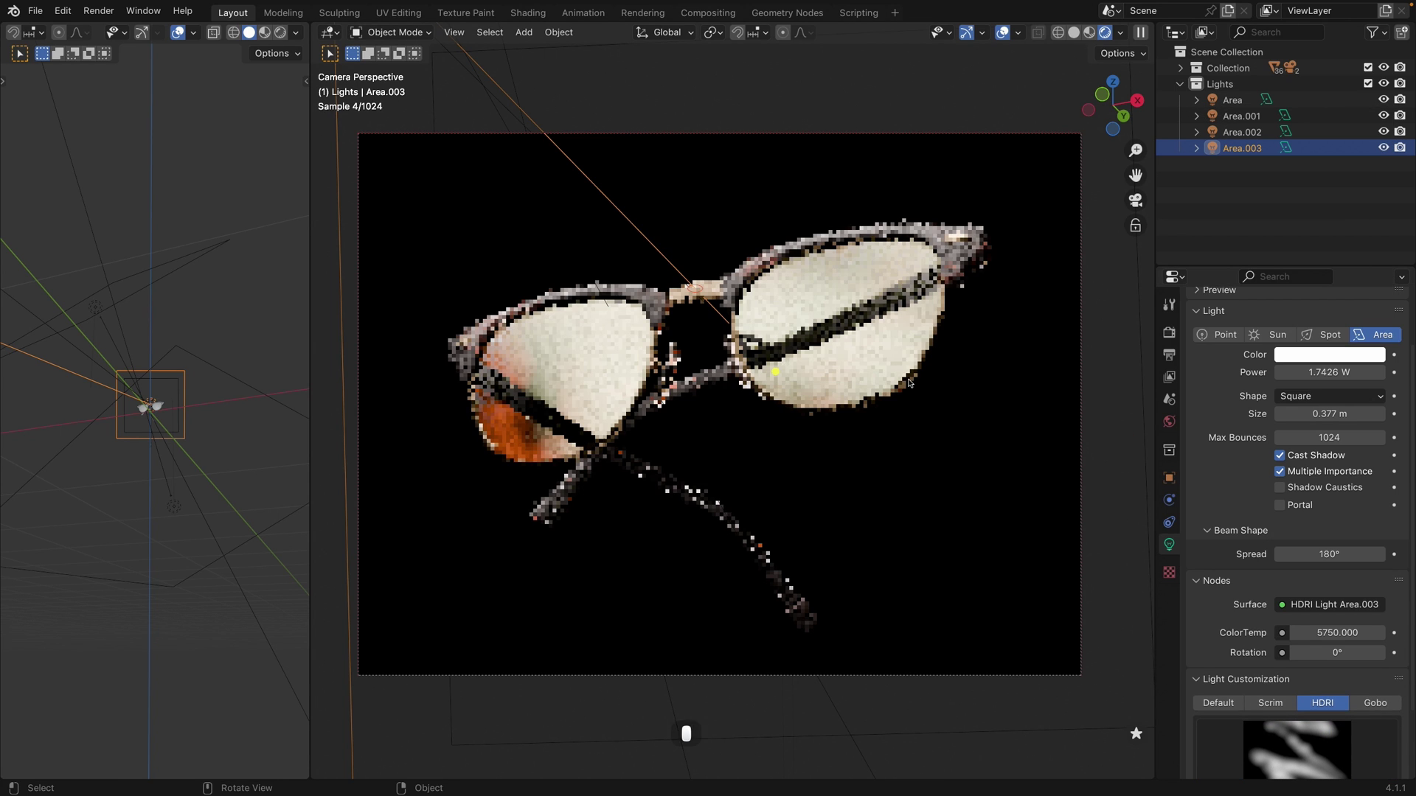
pyautogui.click(1169, 478)
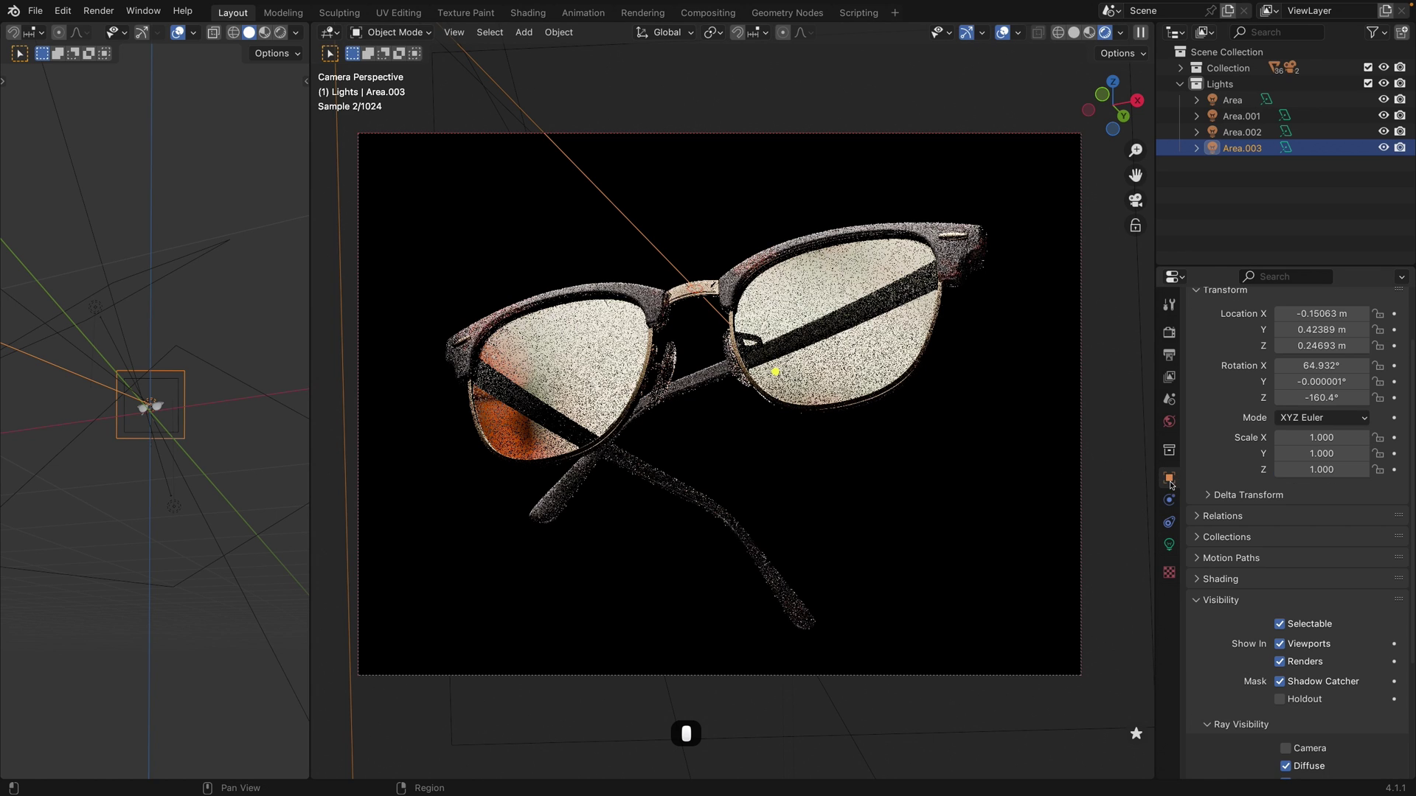
pyautogui.scroll(-5, 1270, 572)
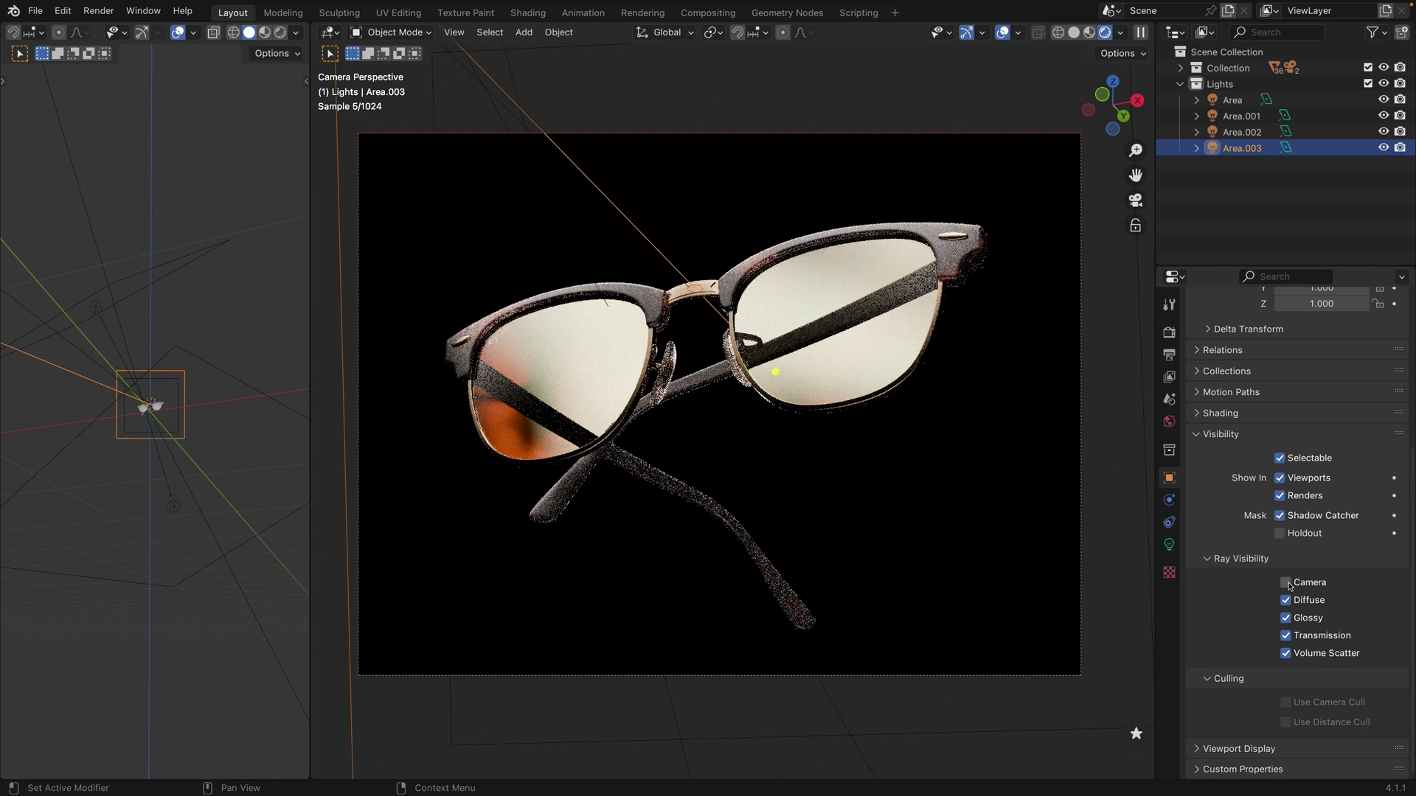
pyautogui.click(1286, 584)
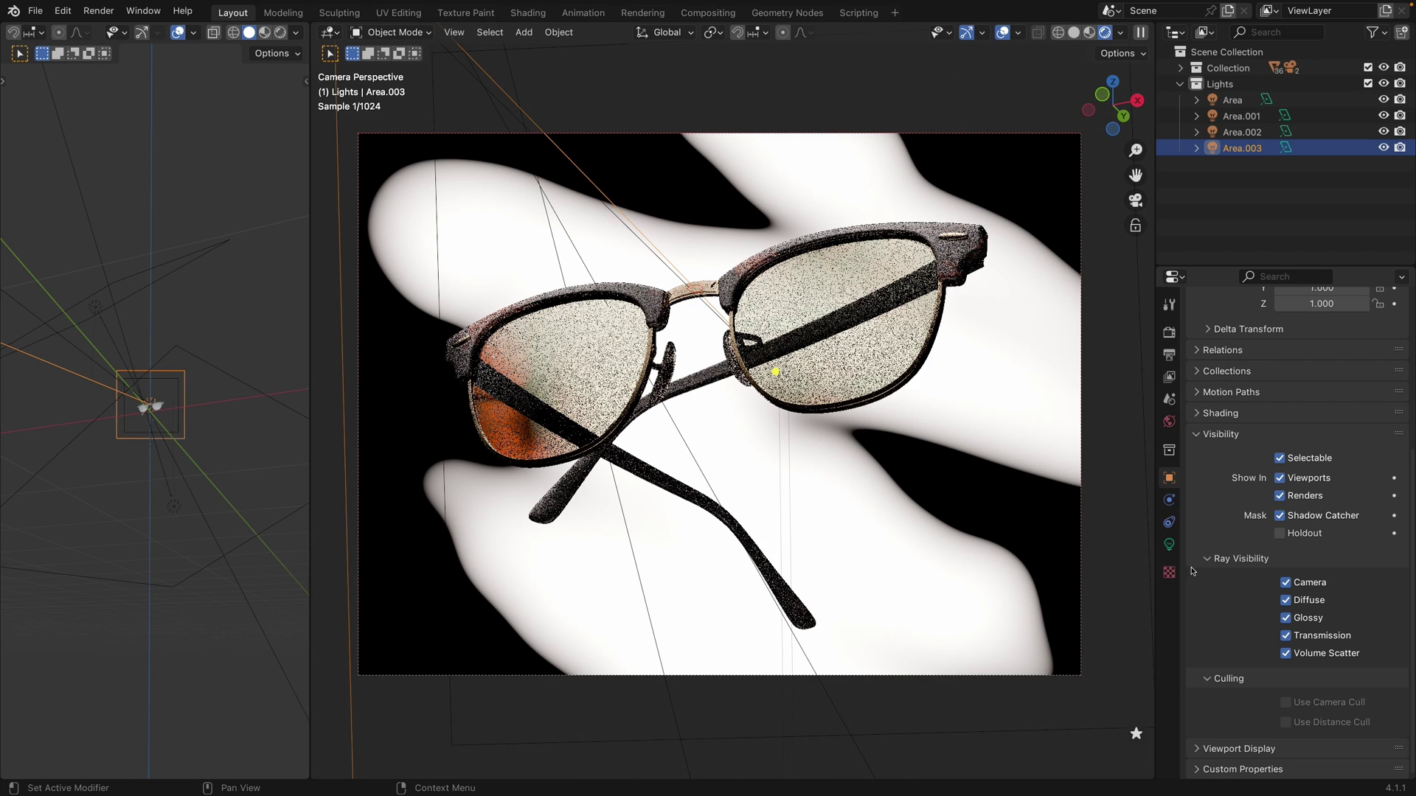
pyautogui.click(1169, 544)
pyautogui.scroll(4, 1286, 459)
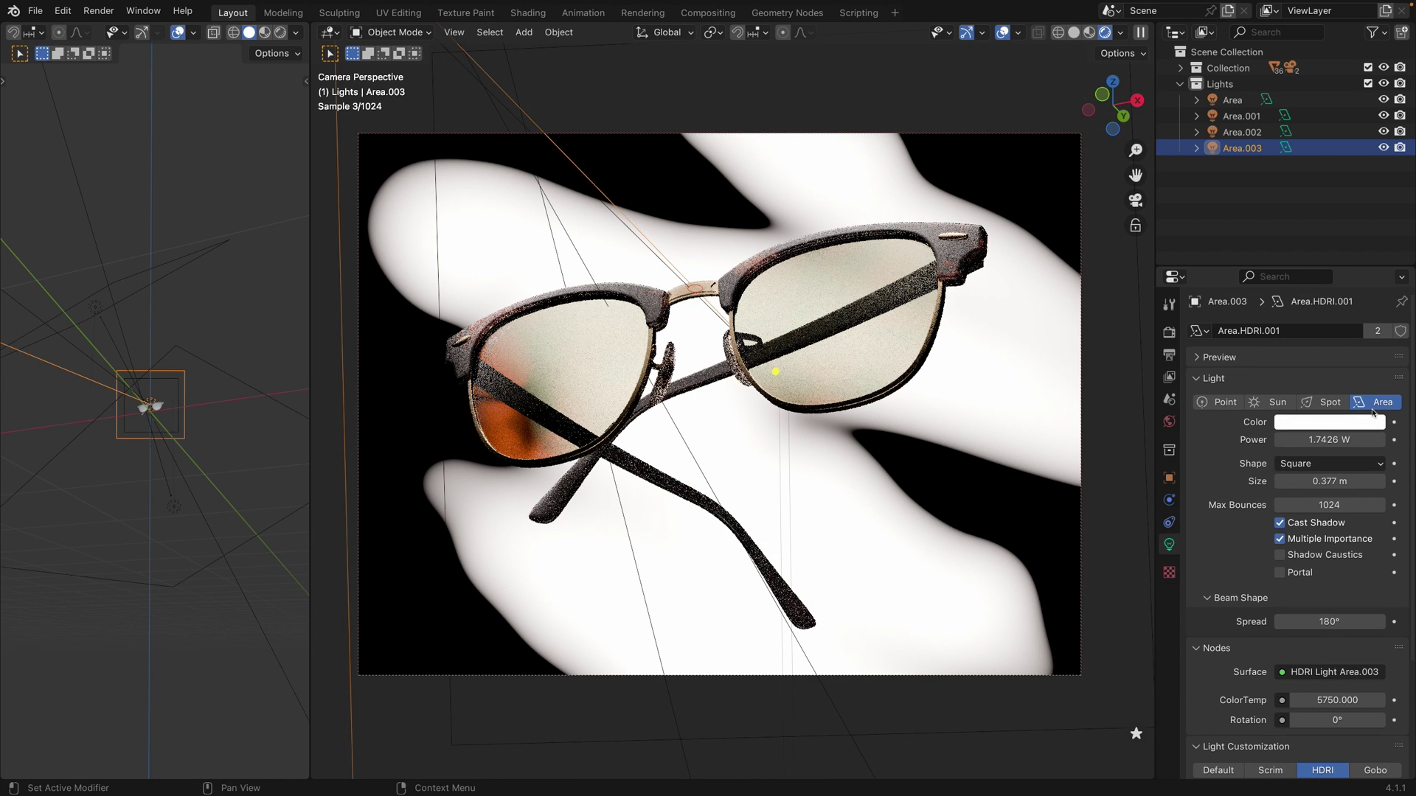
# Divide Area.003's power by 100 and then by 5, down to 3.4852 mW.
pyautogui.click(1347, 441)
pyautogui.click(1348, 443)
pyautogui.write('/100')
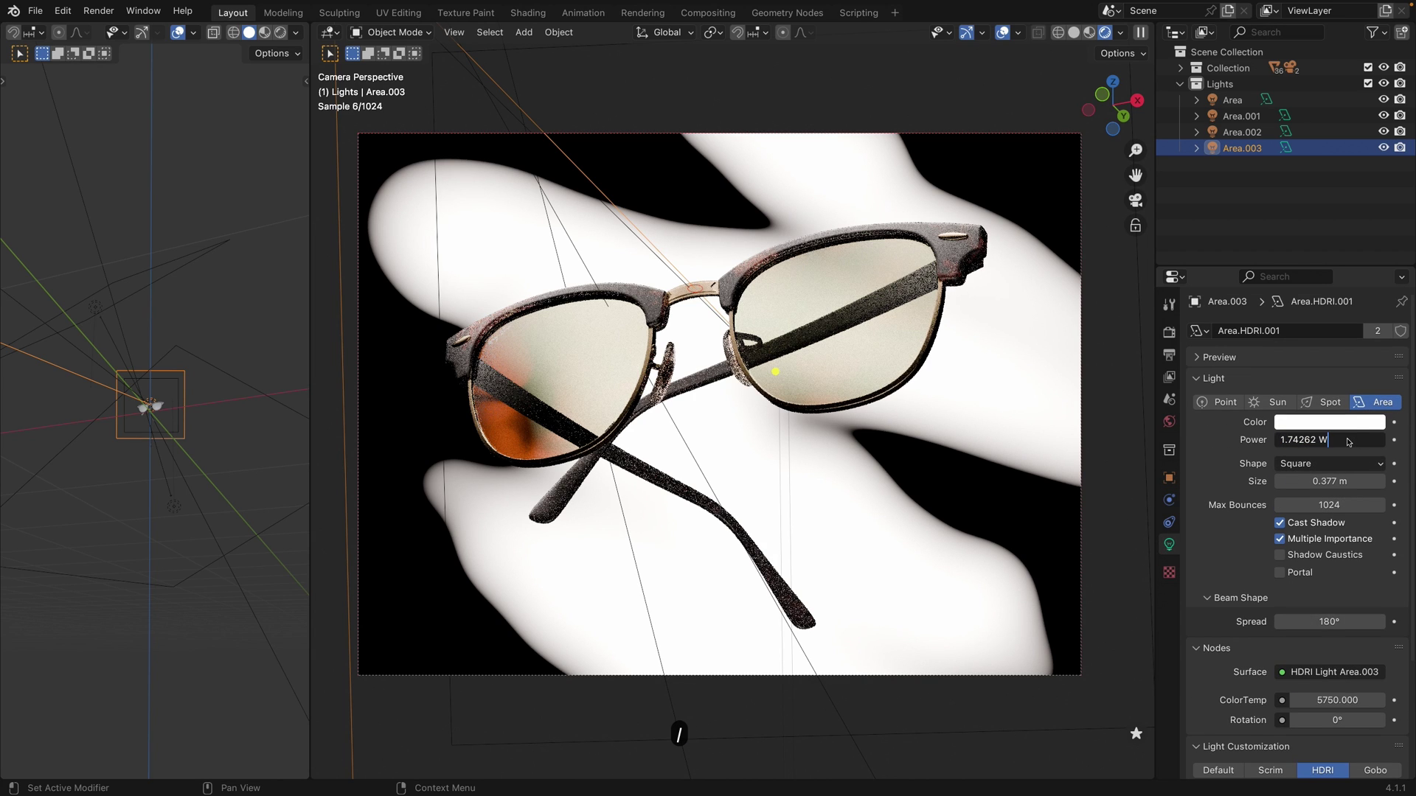
pyautogui.press('Return')
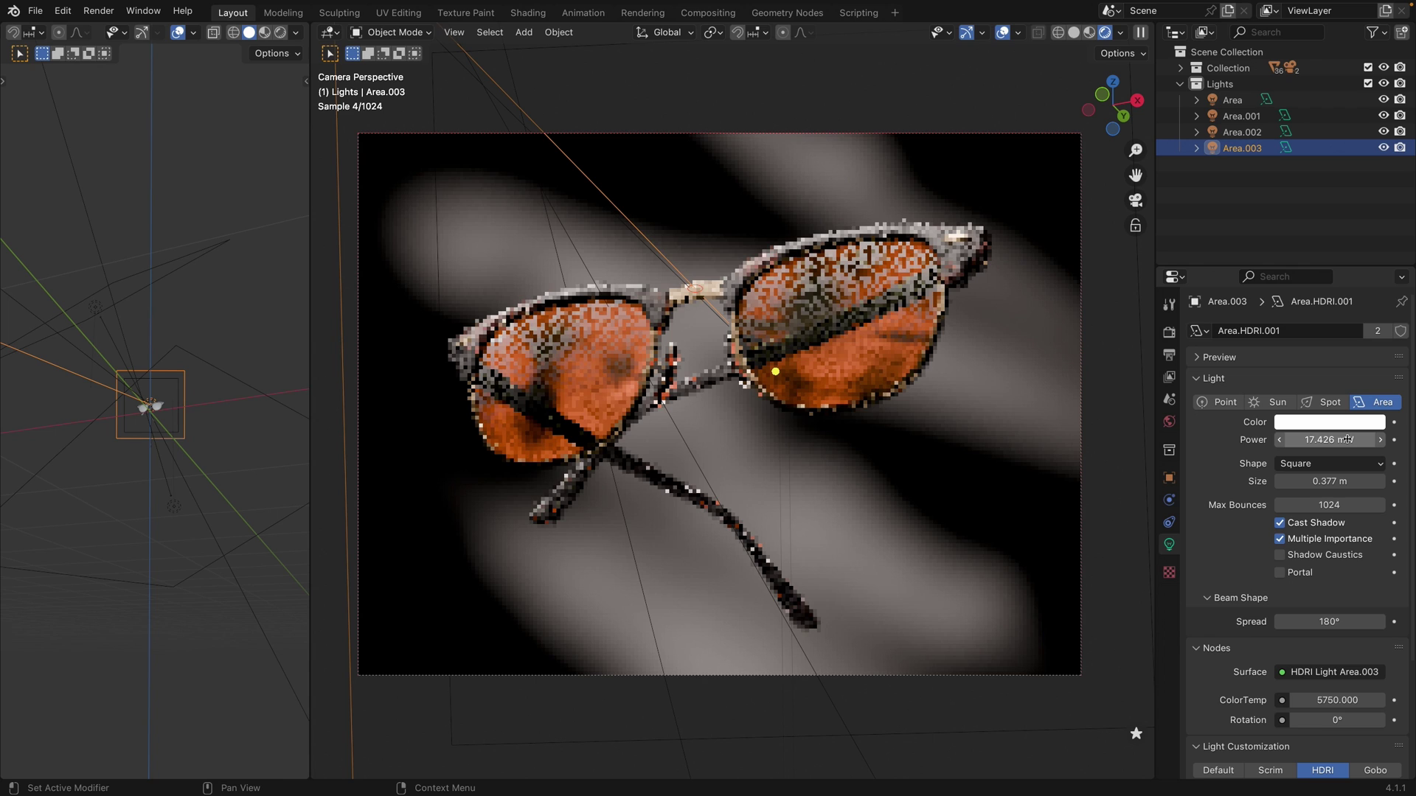
pyautogui.click(1349, 440)
pyautogui.click(1350, 442)
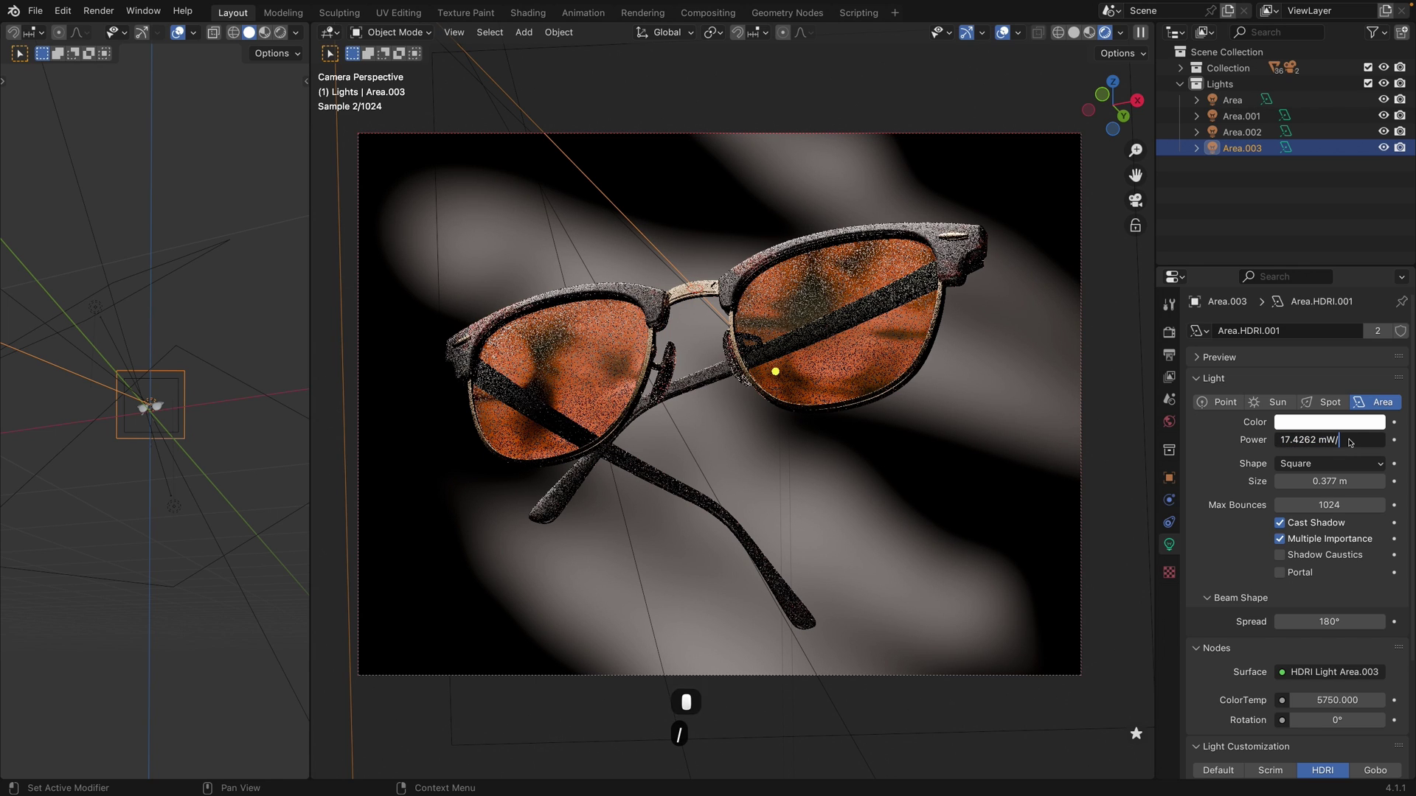
pyautogui.write('/5')
pyautogui.press('Return')
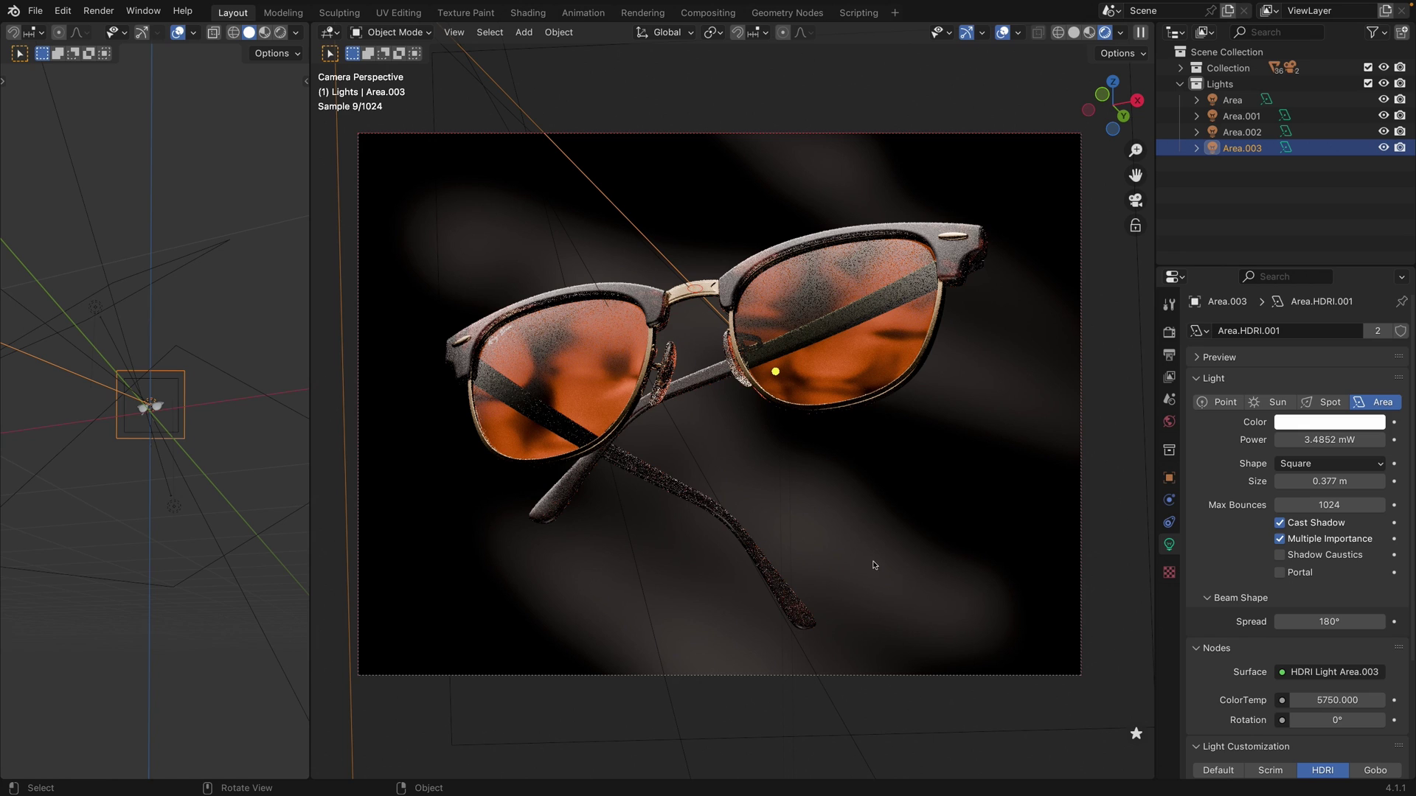
# Sample the orange lens colour for Area.003, shift it to a yellower gold, then deselect.
pyautogui.click(1296, 422)
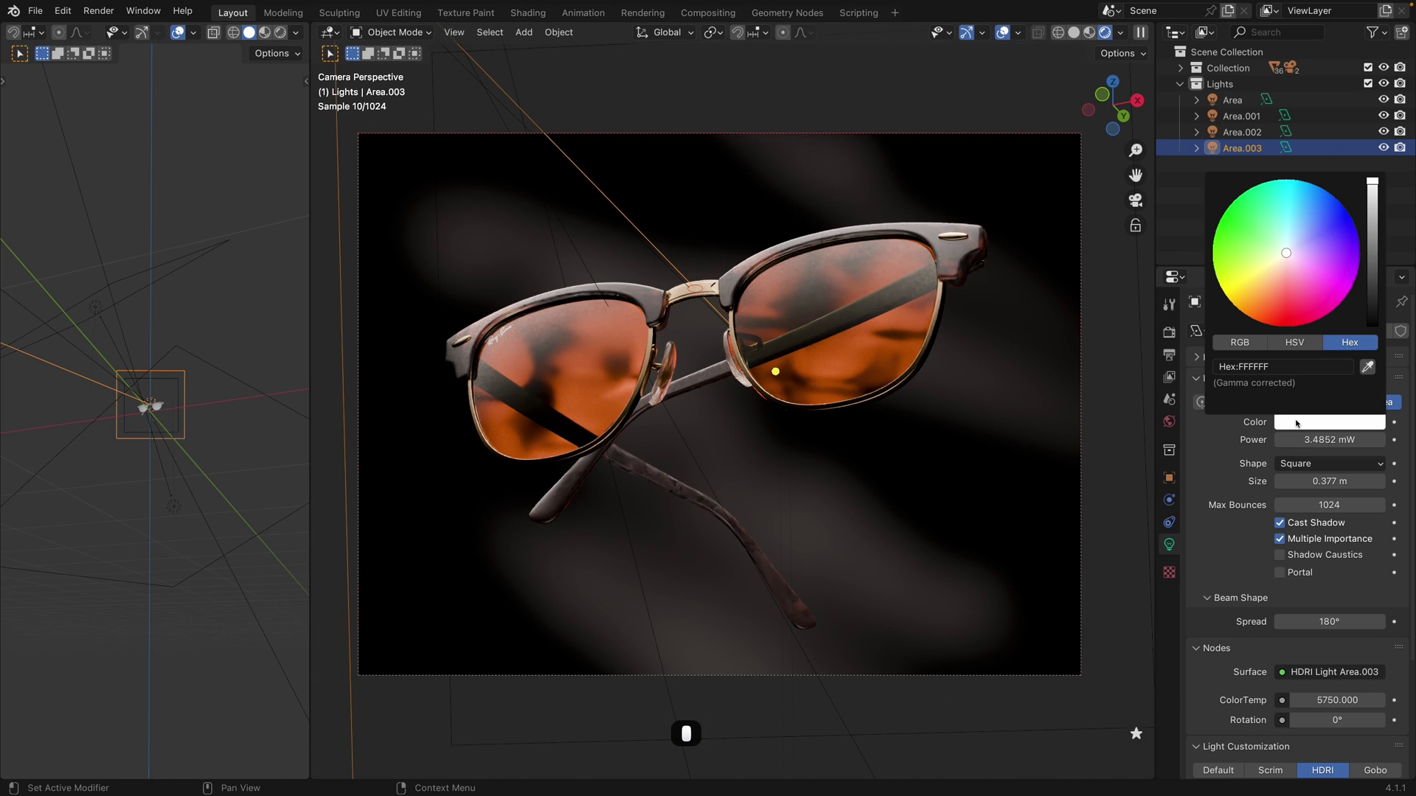
pyautogui.click(1368, 367)
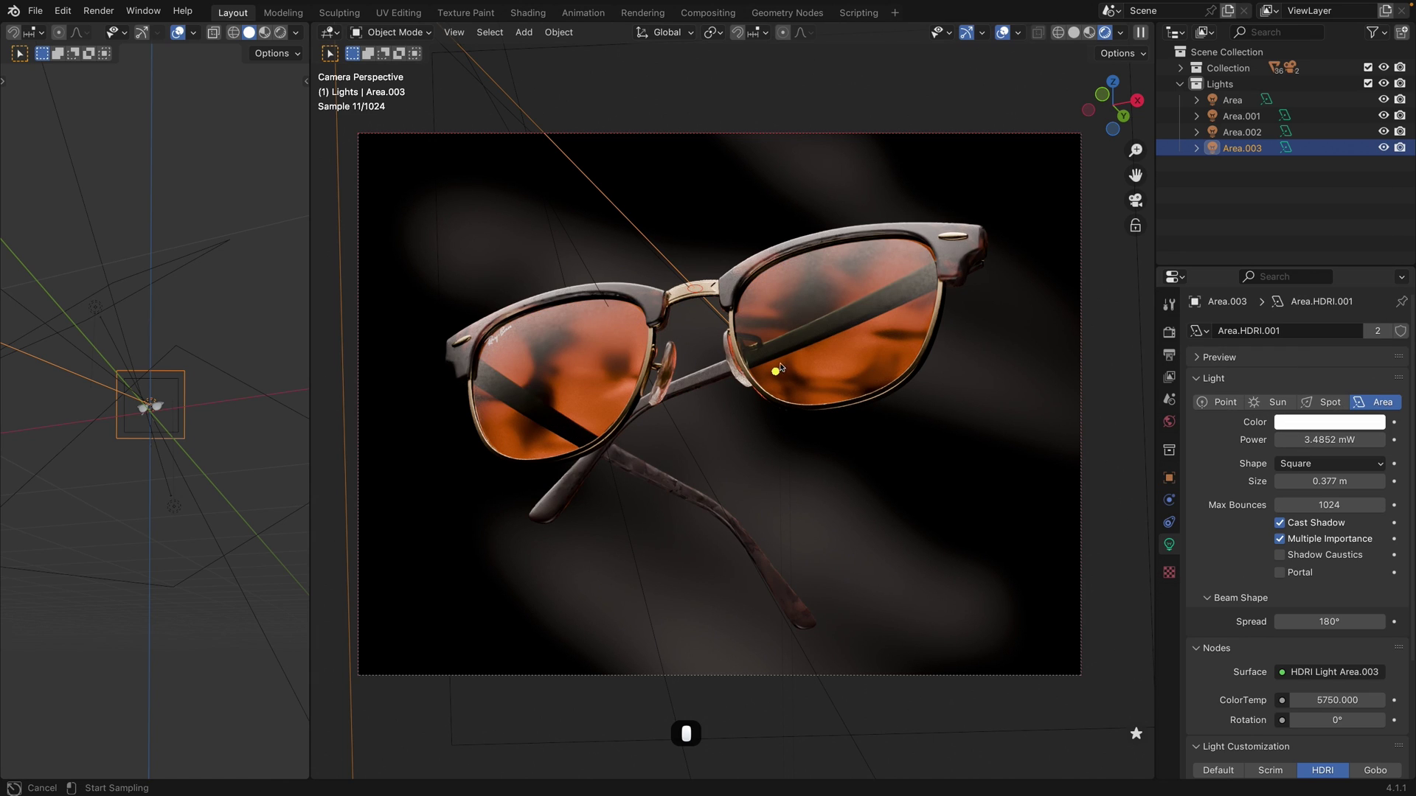
pyautogui.click(836, 363)
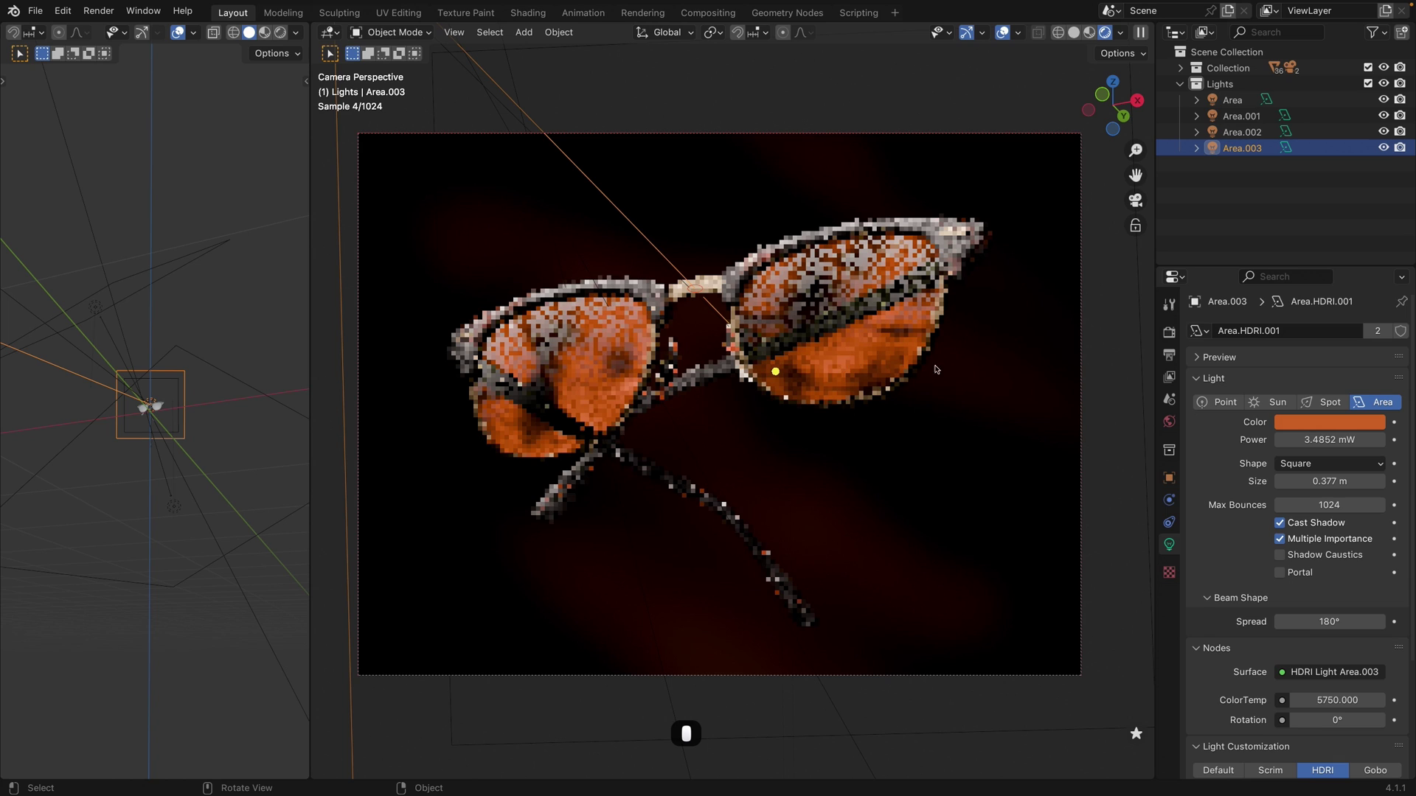
pyautogui.click(1343, 423)
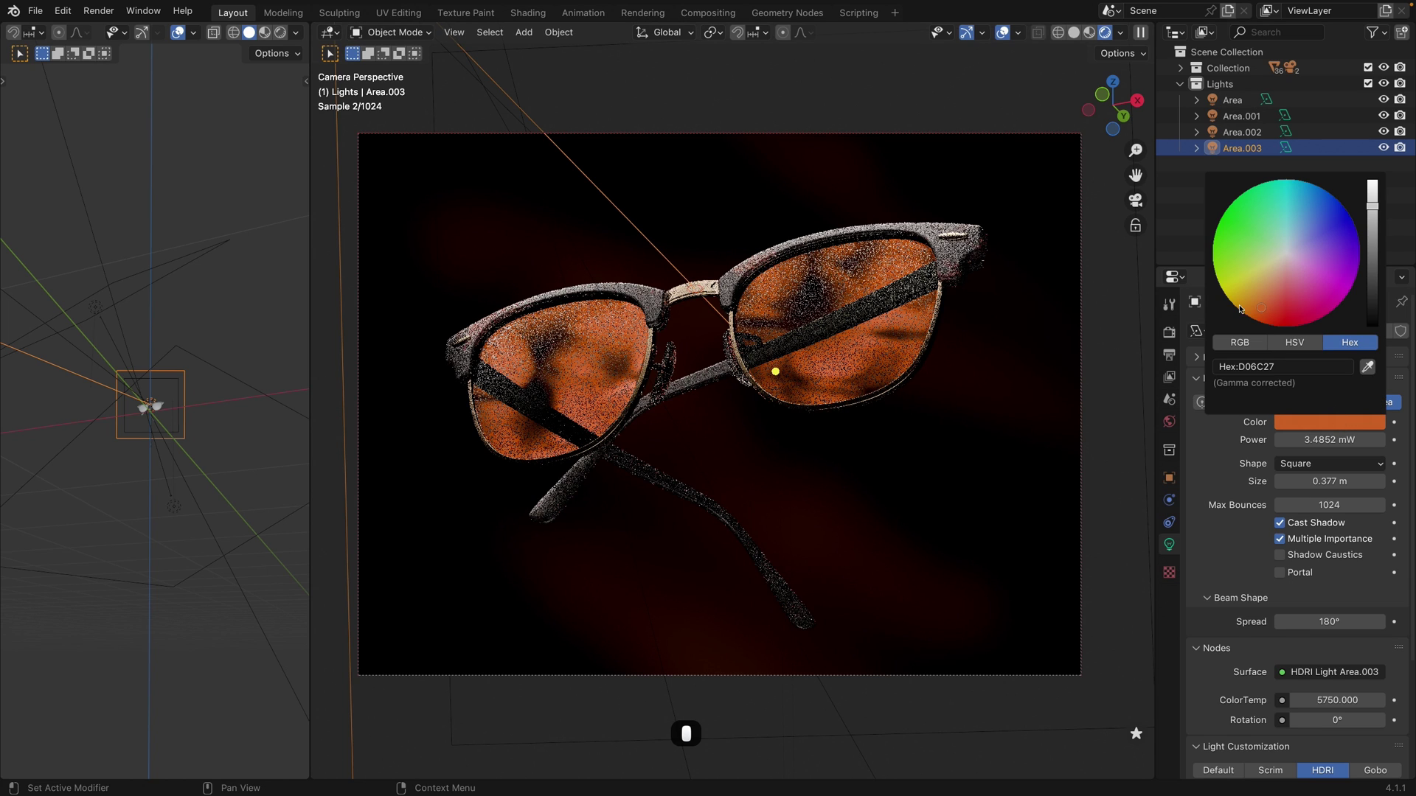
pyautogui.click(1247, 306)
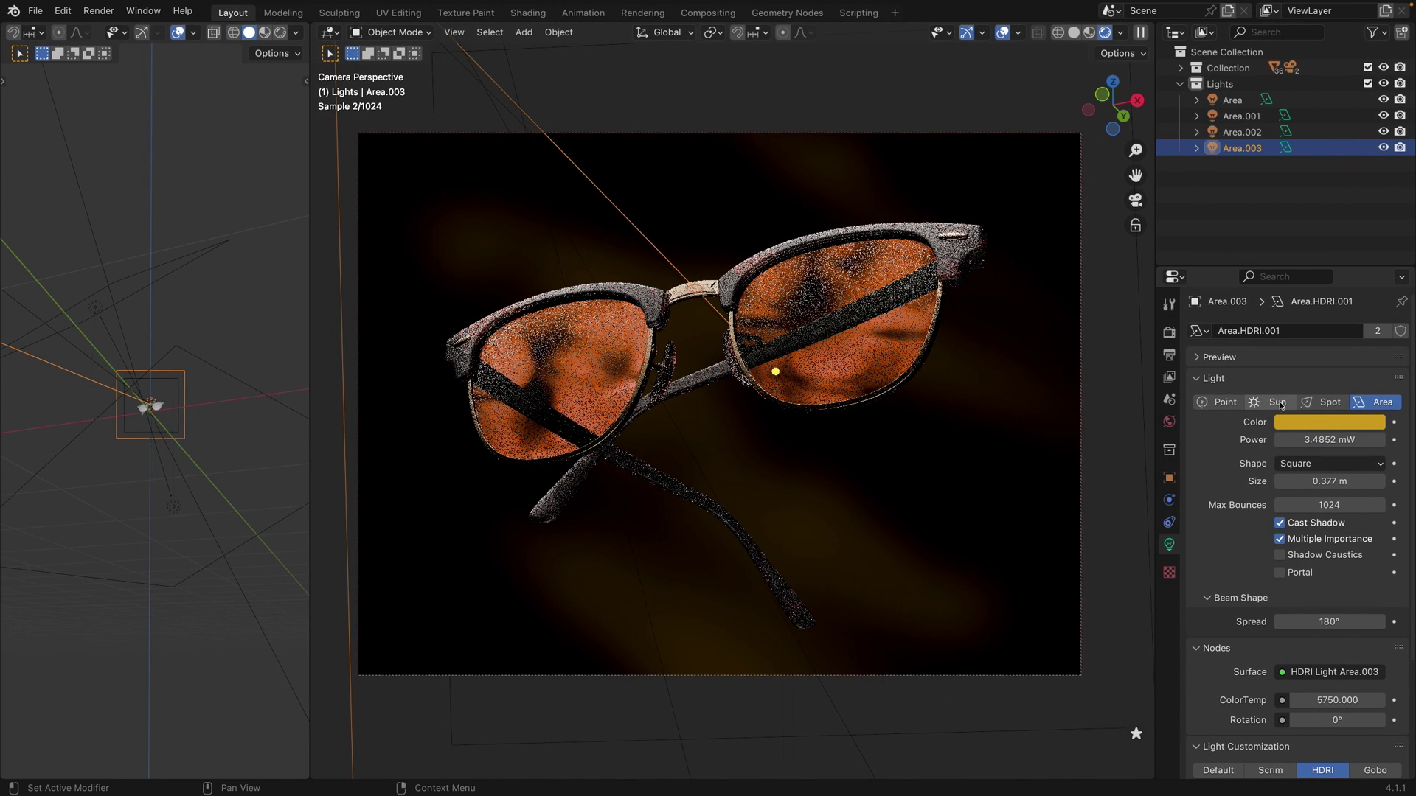
pyautogui.click(1298, 422)
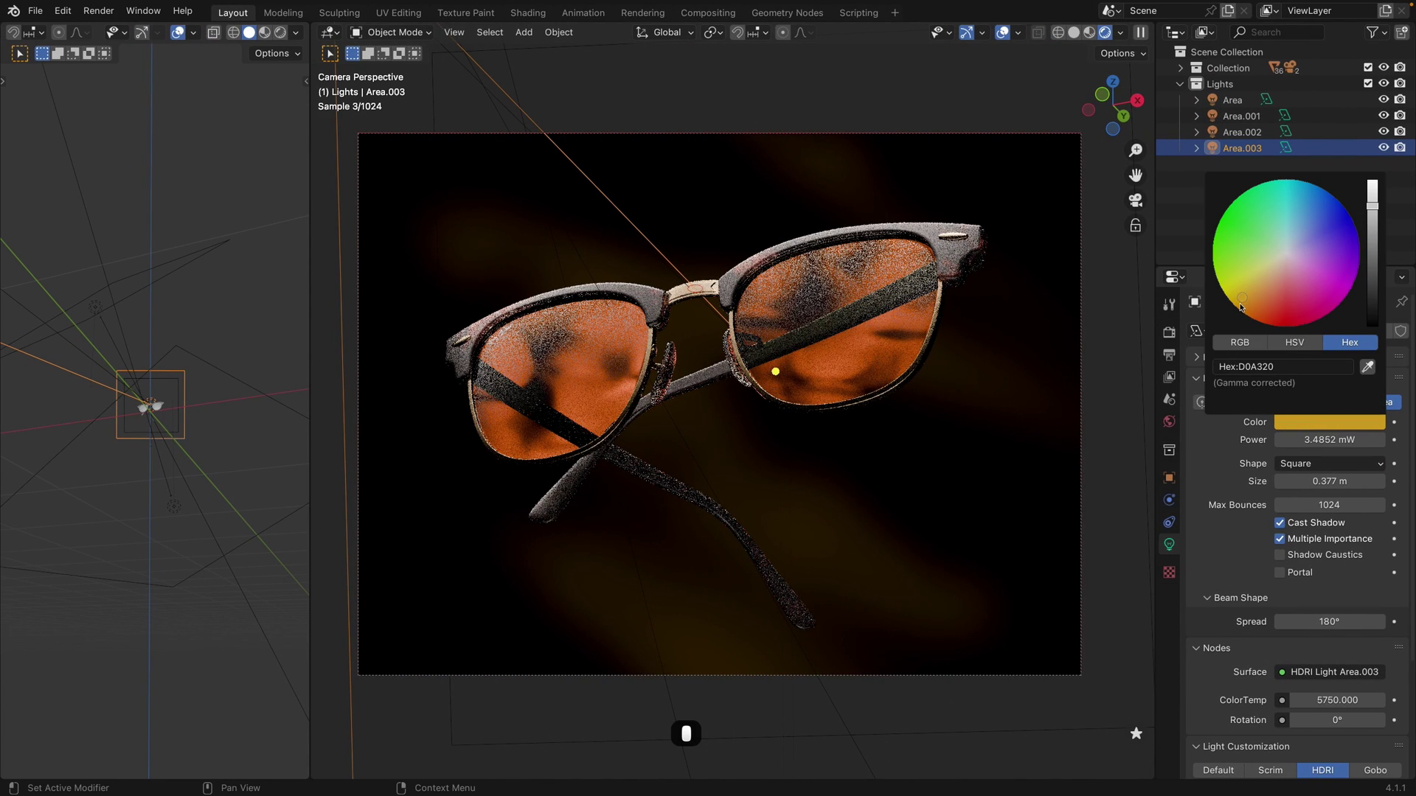
pyautogui.click(1238, 296)
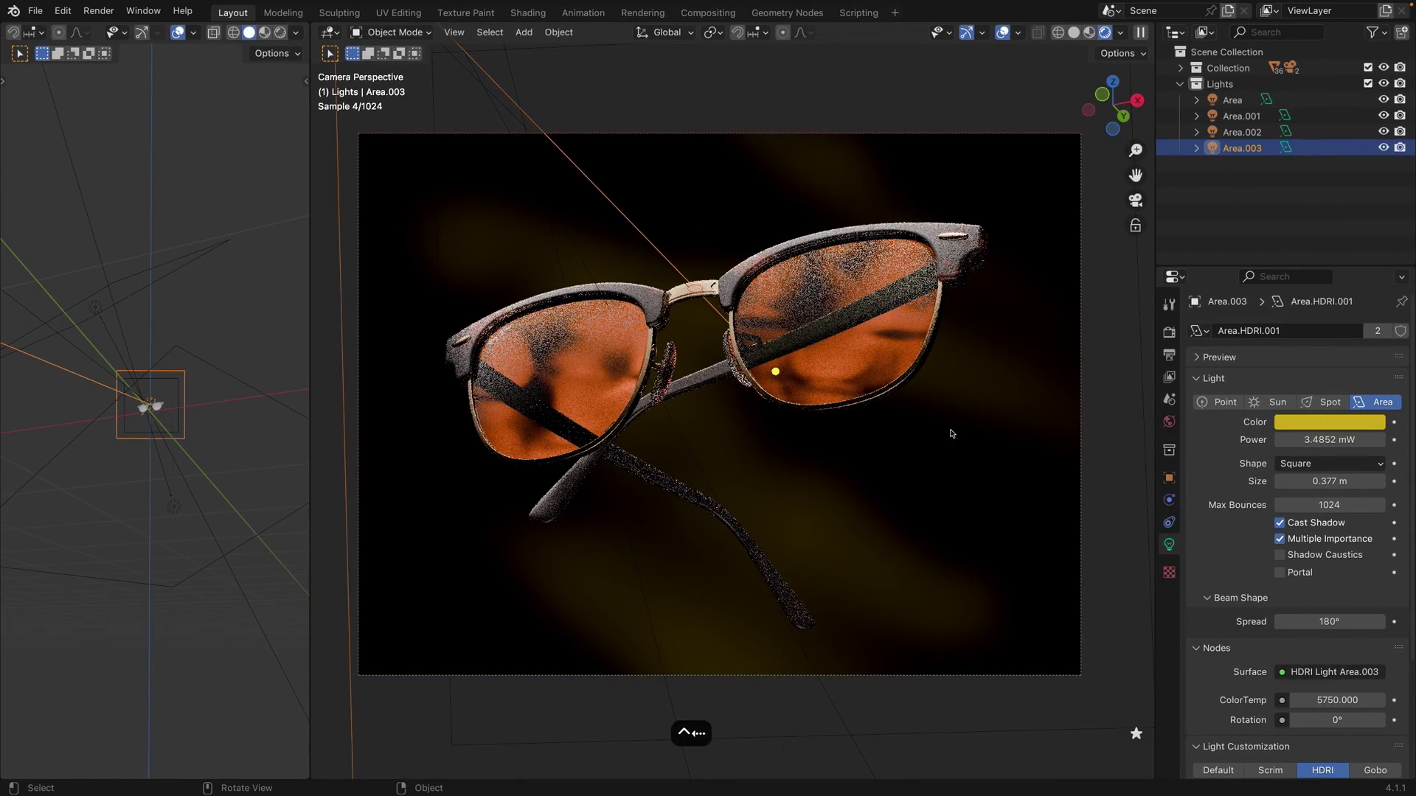
pyautogui.click(918, 709)
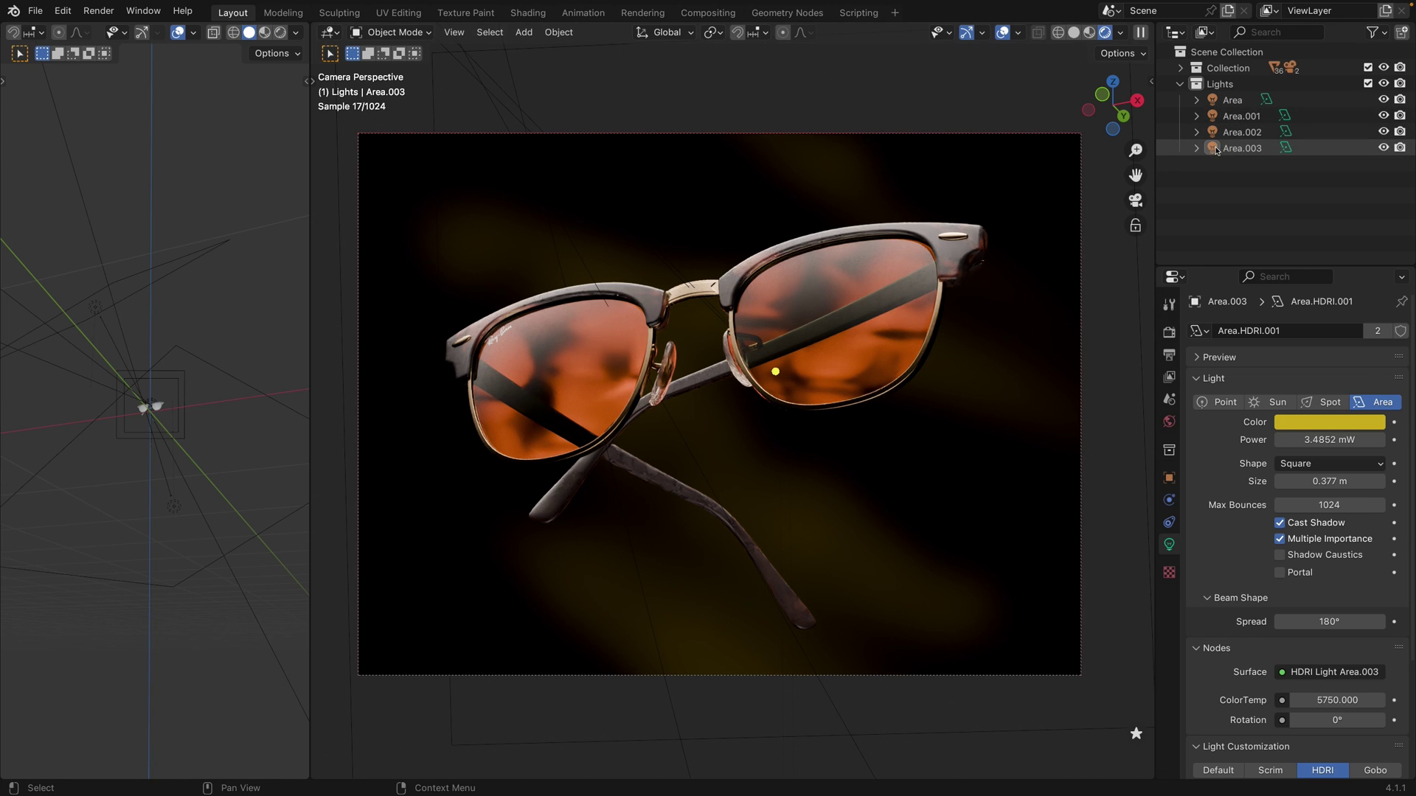
# Enlarge the gold Area.003 light to 0.506 m at 5.4068 mW, aiming it slightly up-right at the glasses.
pyautogui.click(1242, 148)
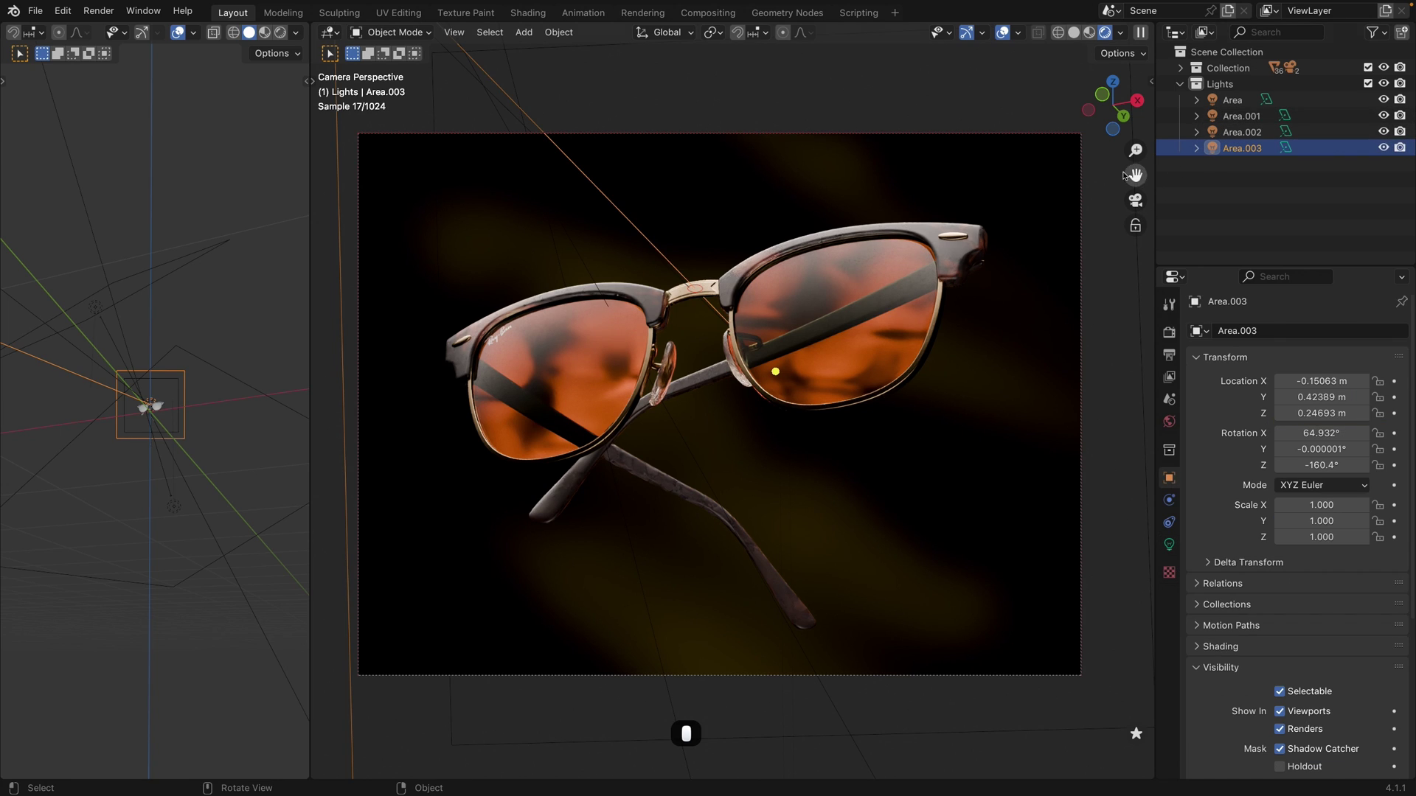
pyautogui.click(697, 291)
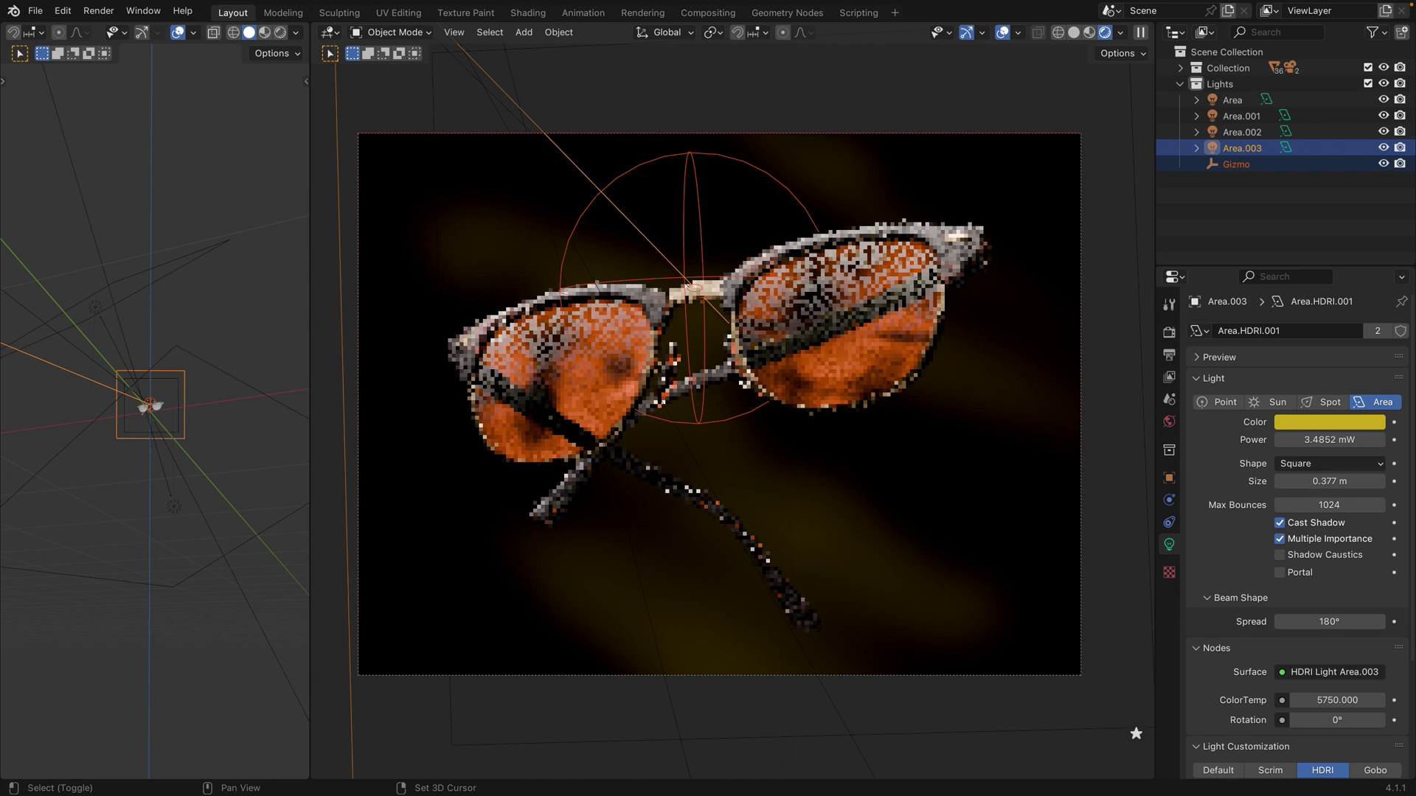
pyautogui.scroll(5, 695, 288)
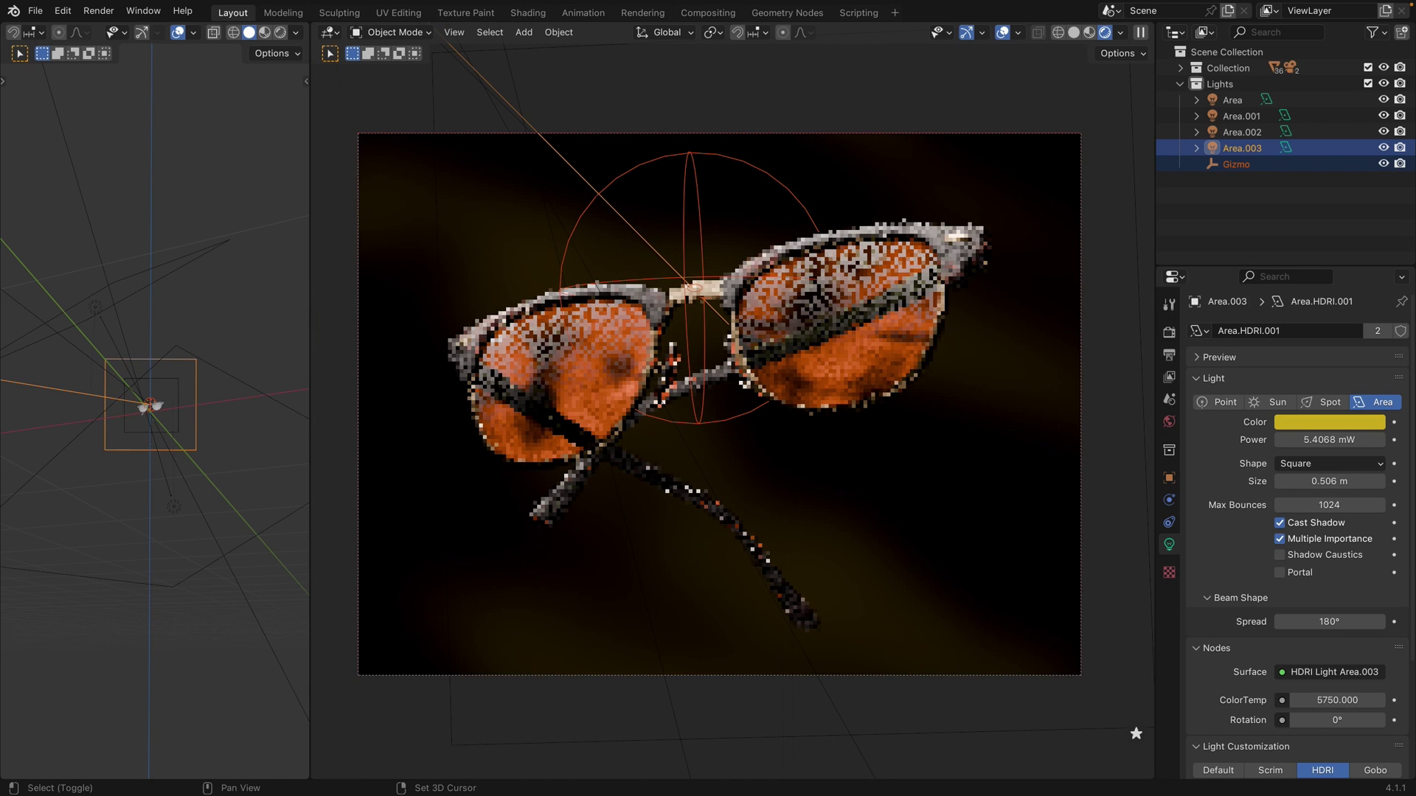
pyautogui.moveTo(765, 459); pyautogui.dragTo(779, 438)
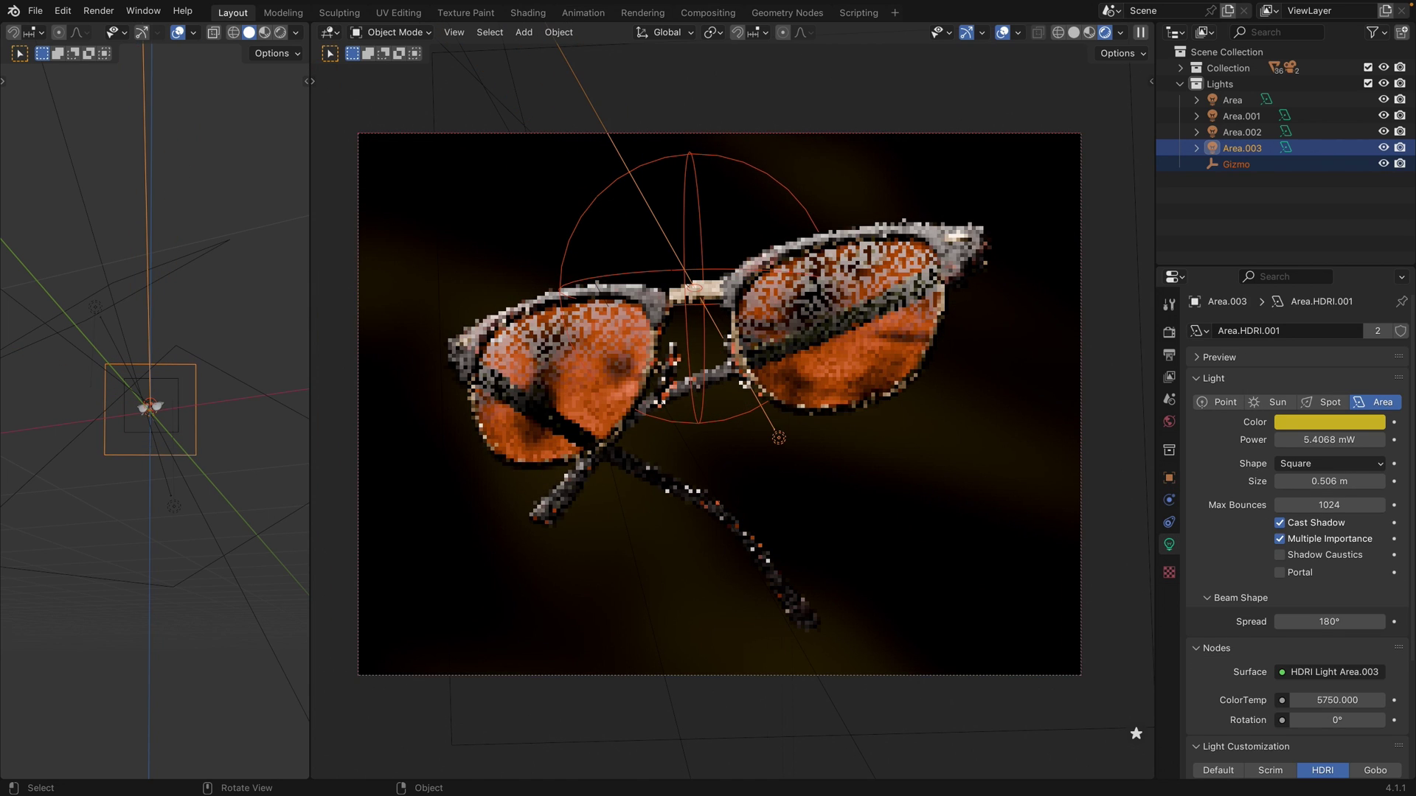
pyautogui.click(847, 510)
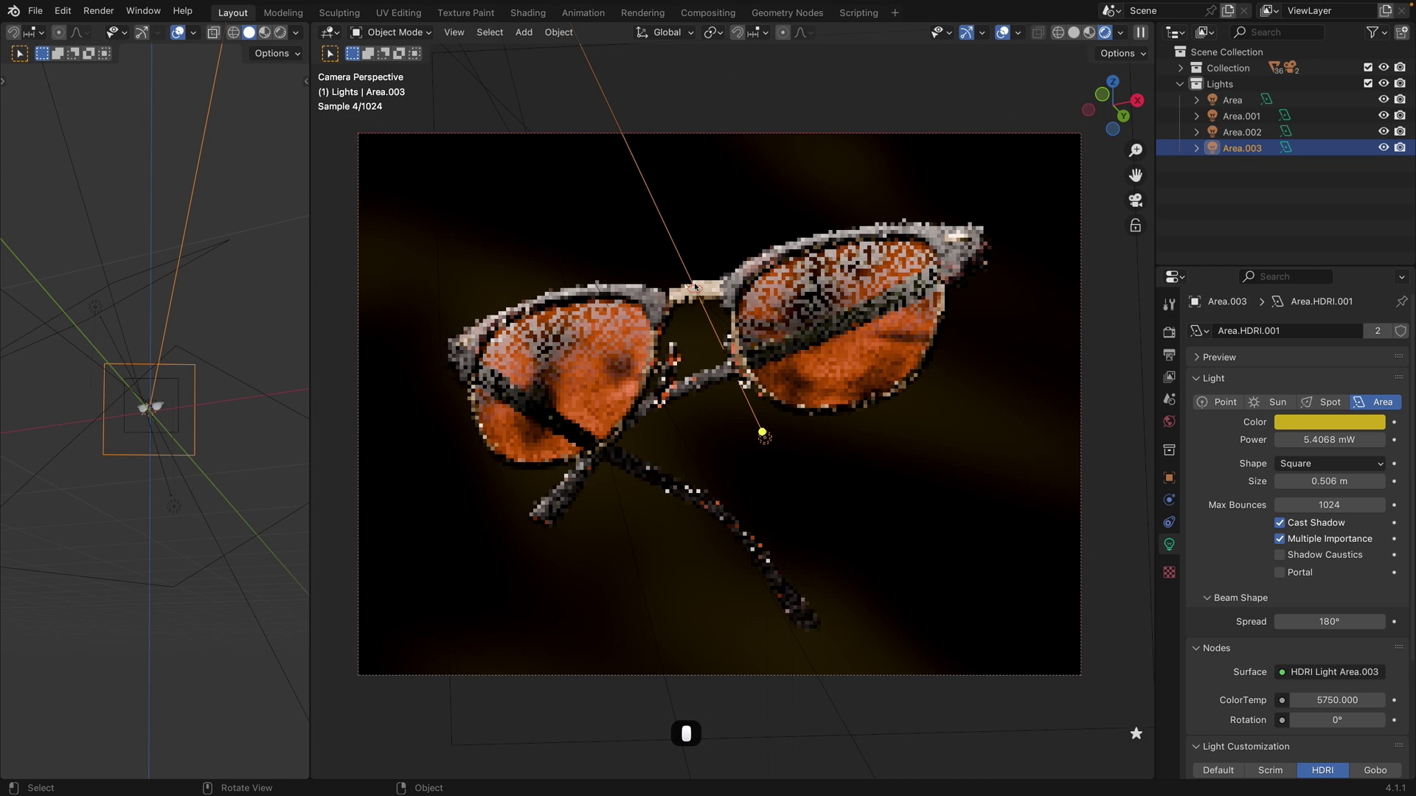
pyautogui.click(846, 505)
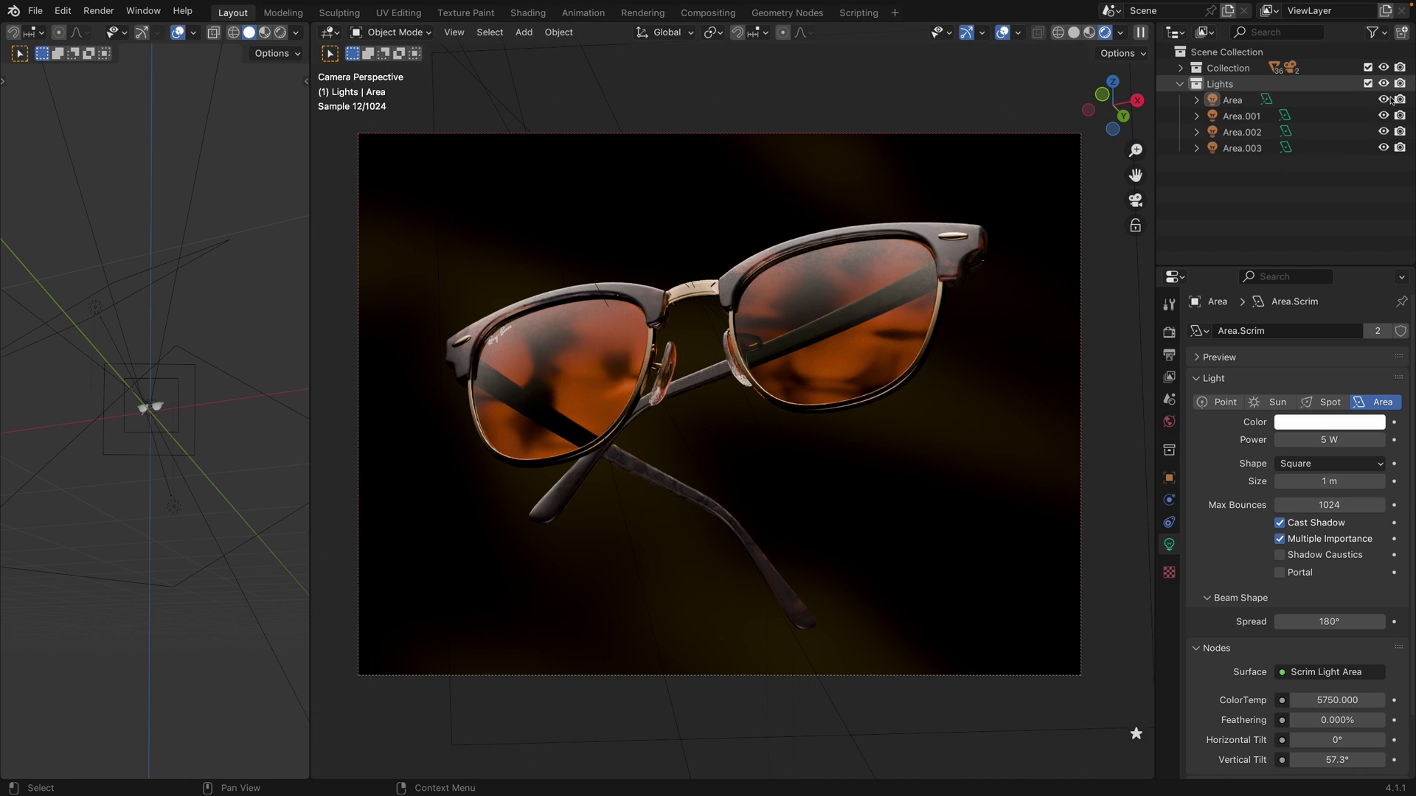
# Isolate the Area.001 light and raise its beam spread to 120°, then to 180°.
pyautogui.click(1218, 118)
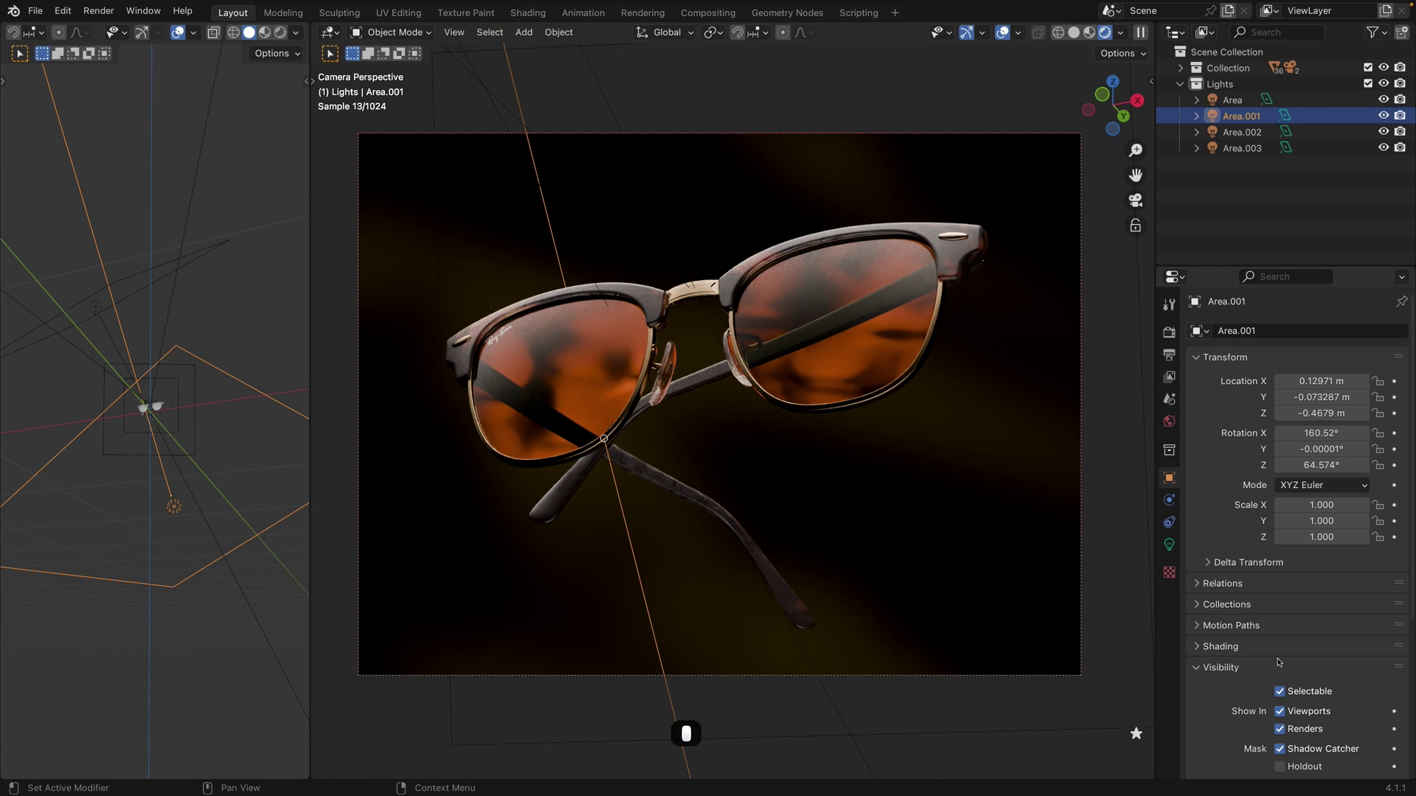
pyautogui.click(1338, 624)
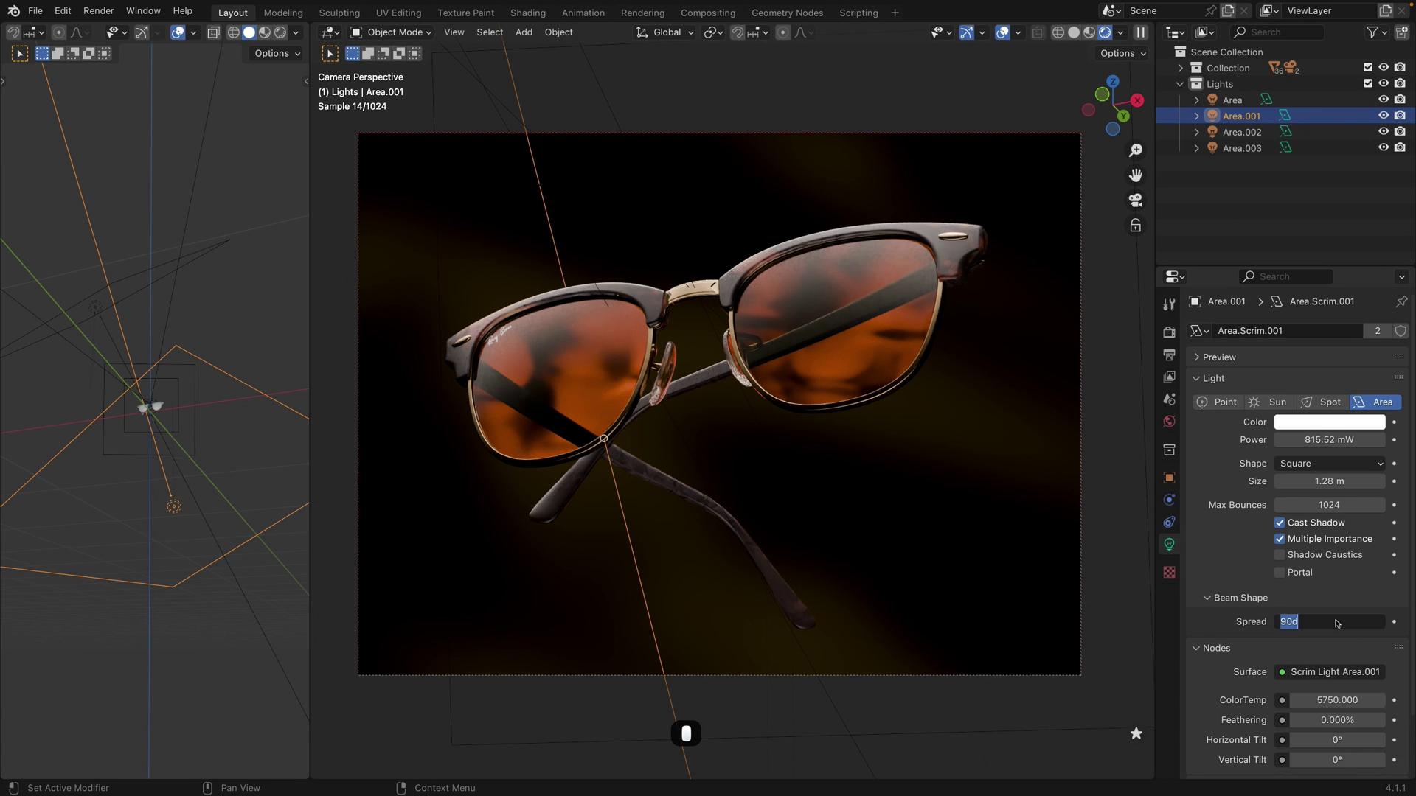
pyautogui.write('120')
pyautogui.press('Return')
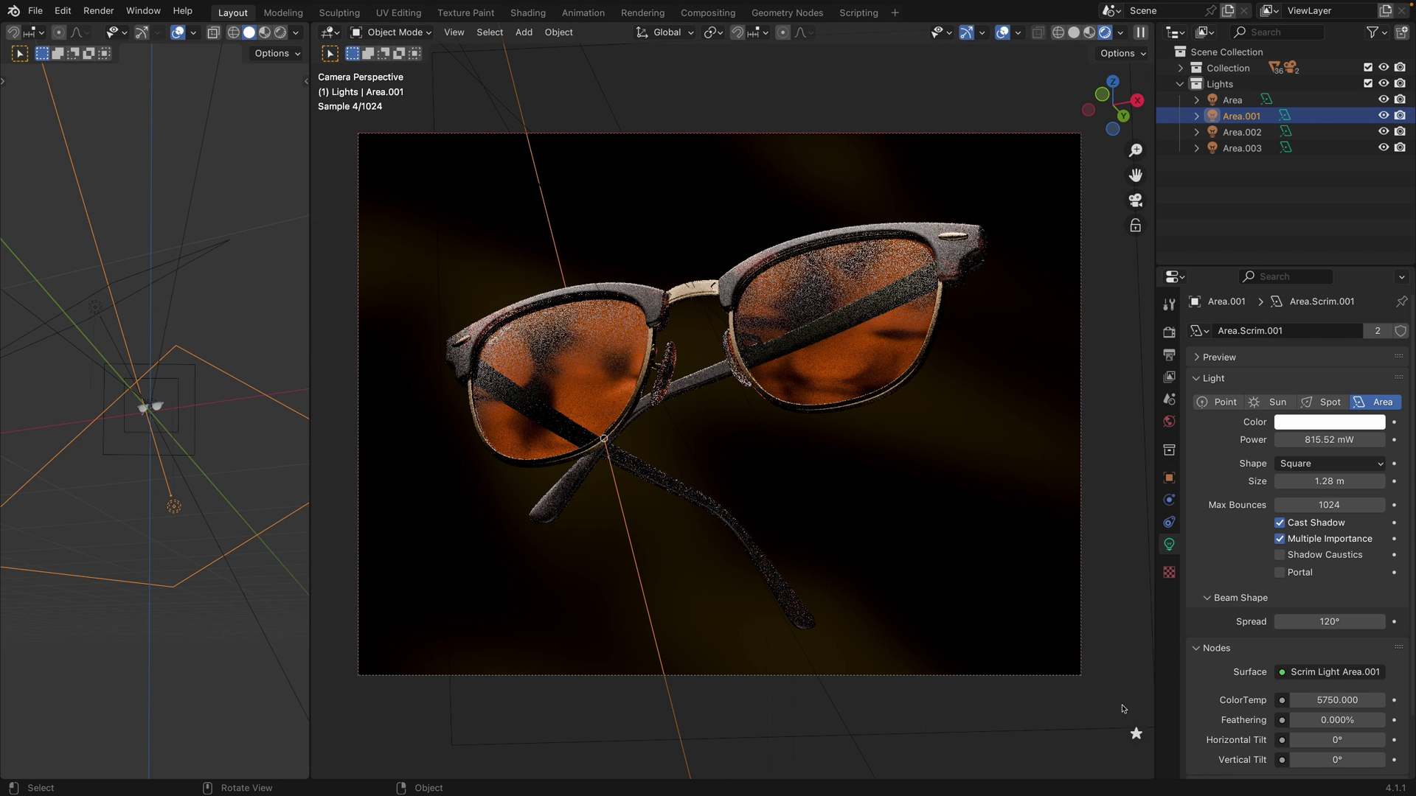
pyautogui.click(1136, 734)
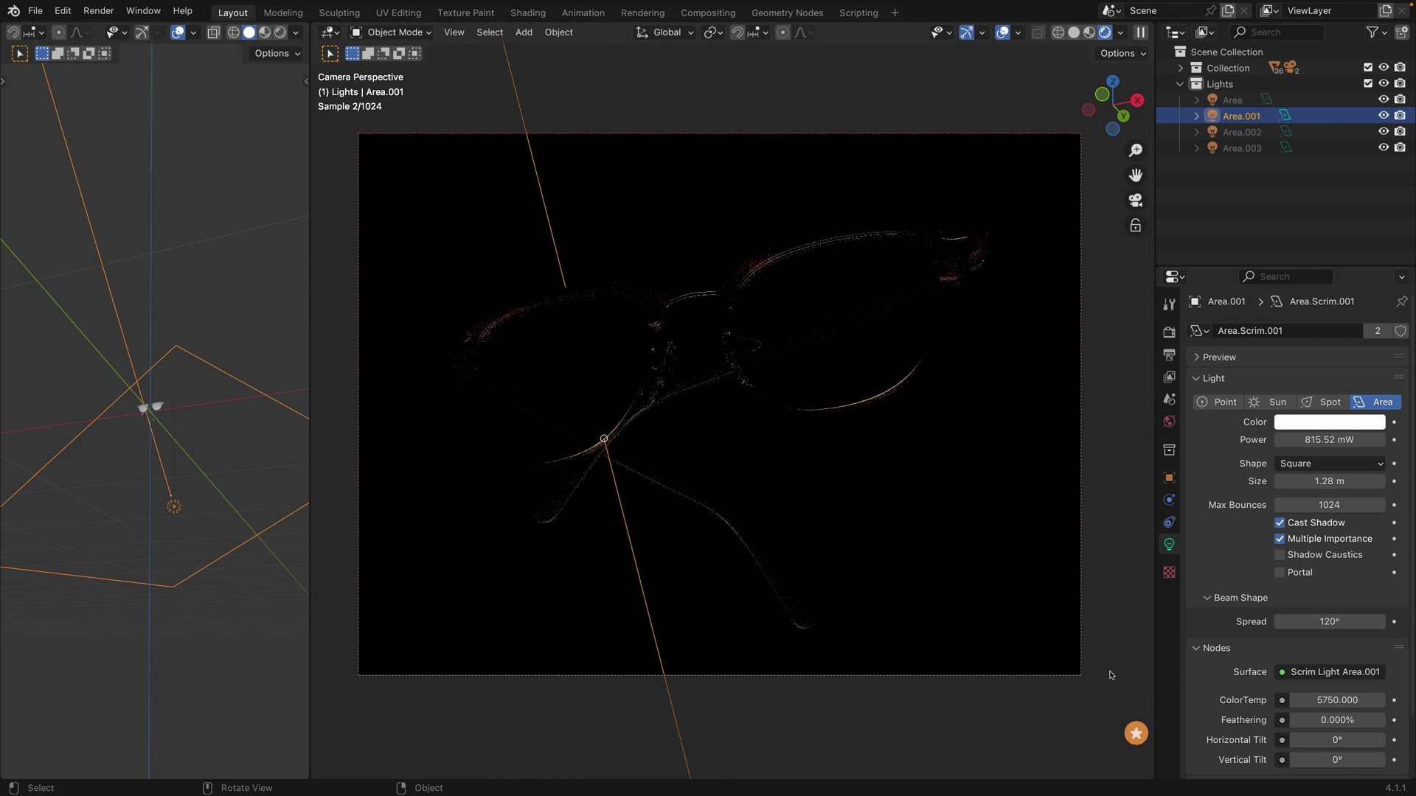
pyautogui.click(1330, 622)
pyautogui.write('180')
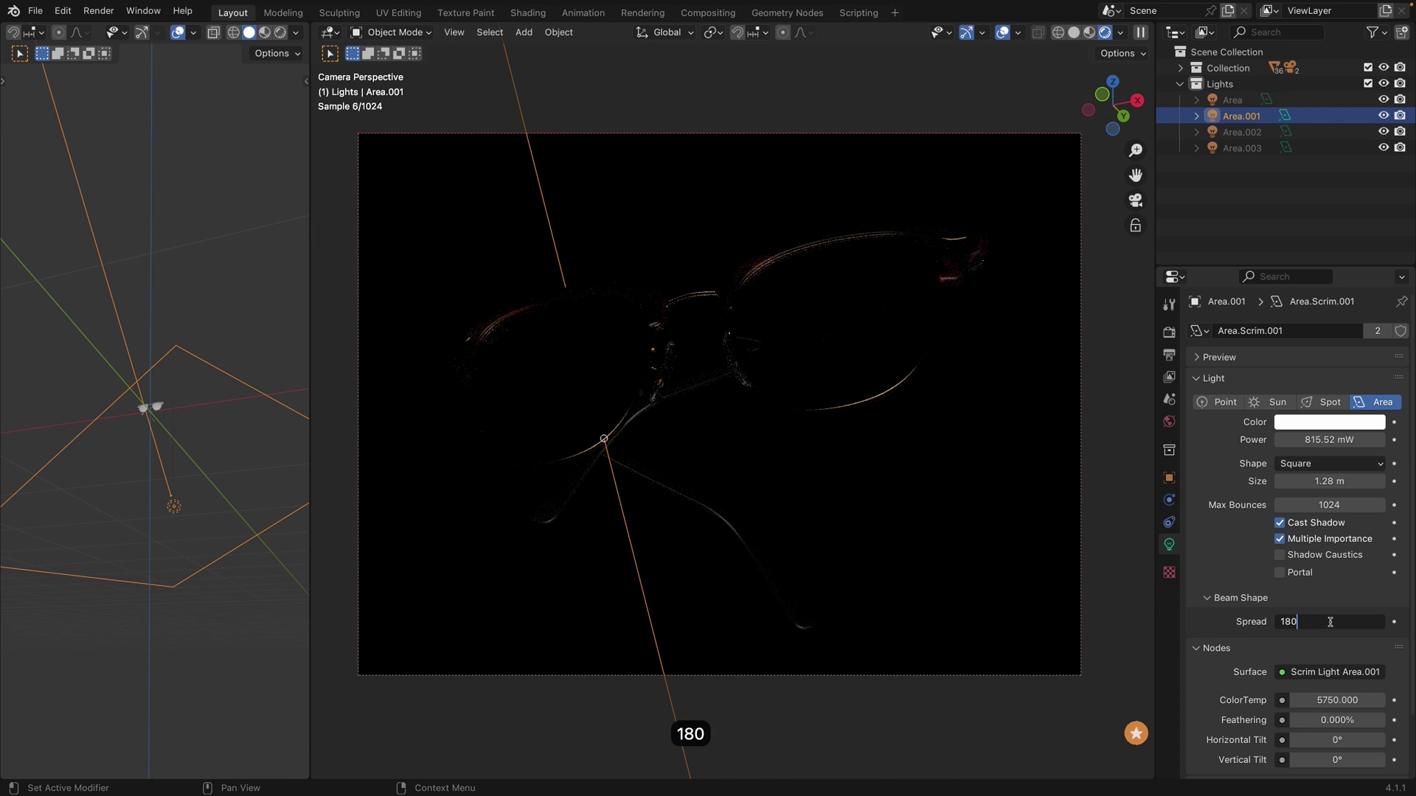
pyautogui.press('Return')
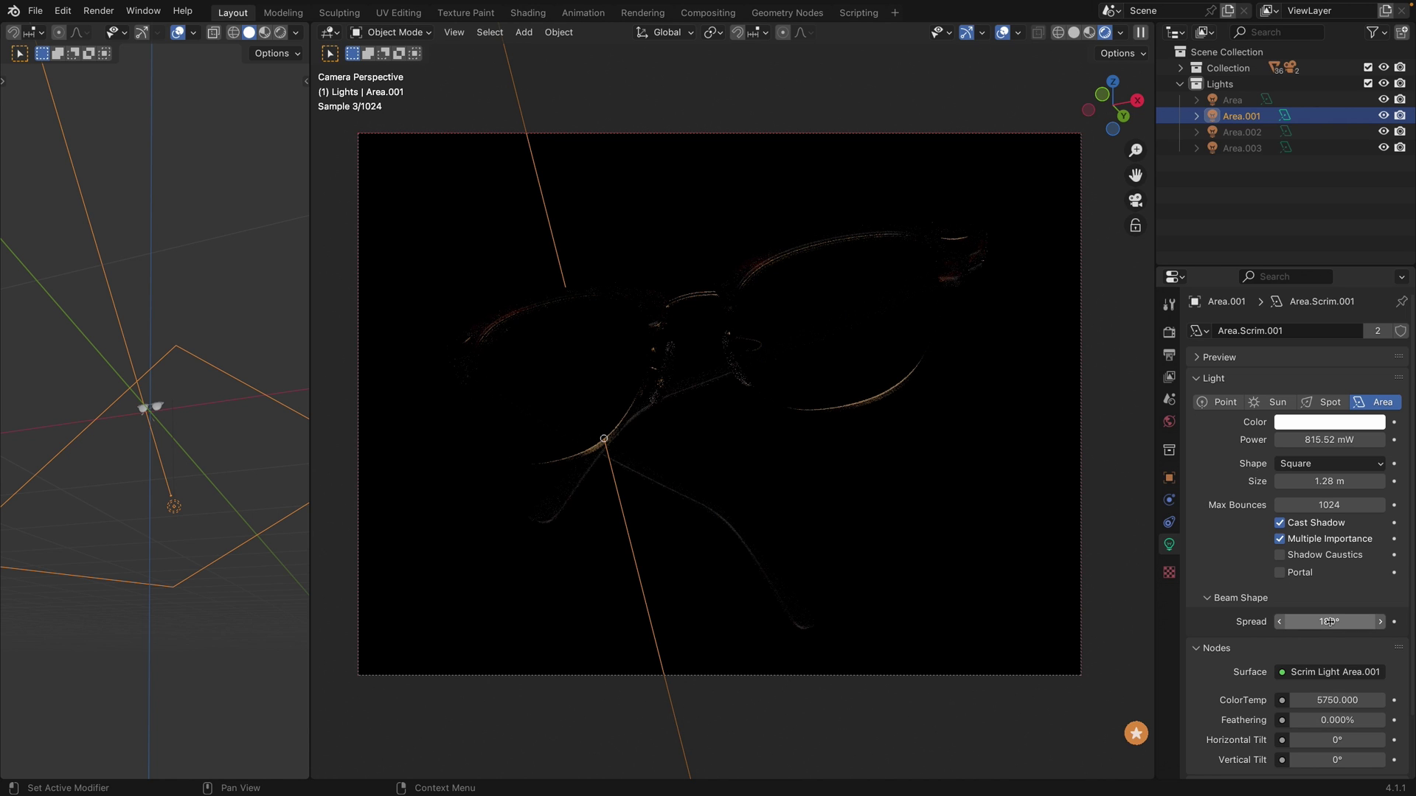